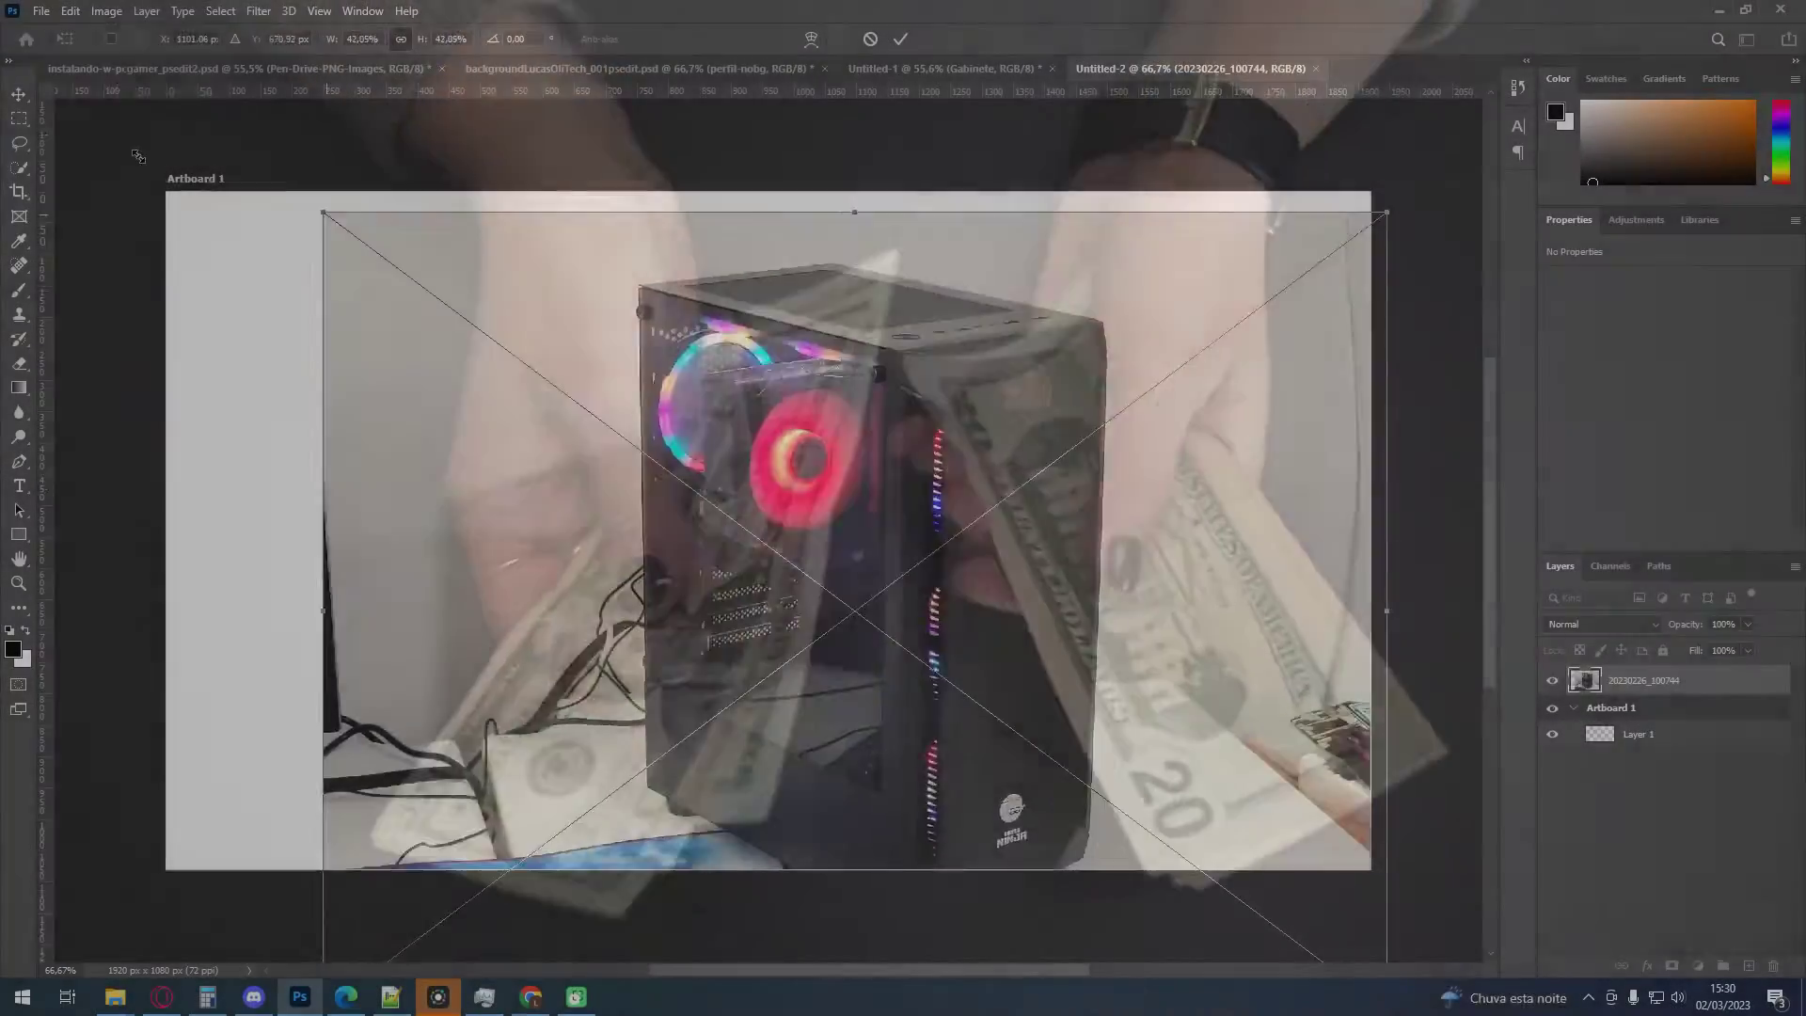
Undo the last placement of the PC case photo on the artboard
key("ctrl+z")
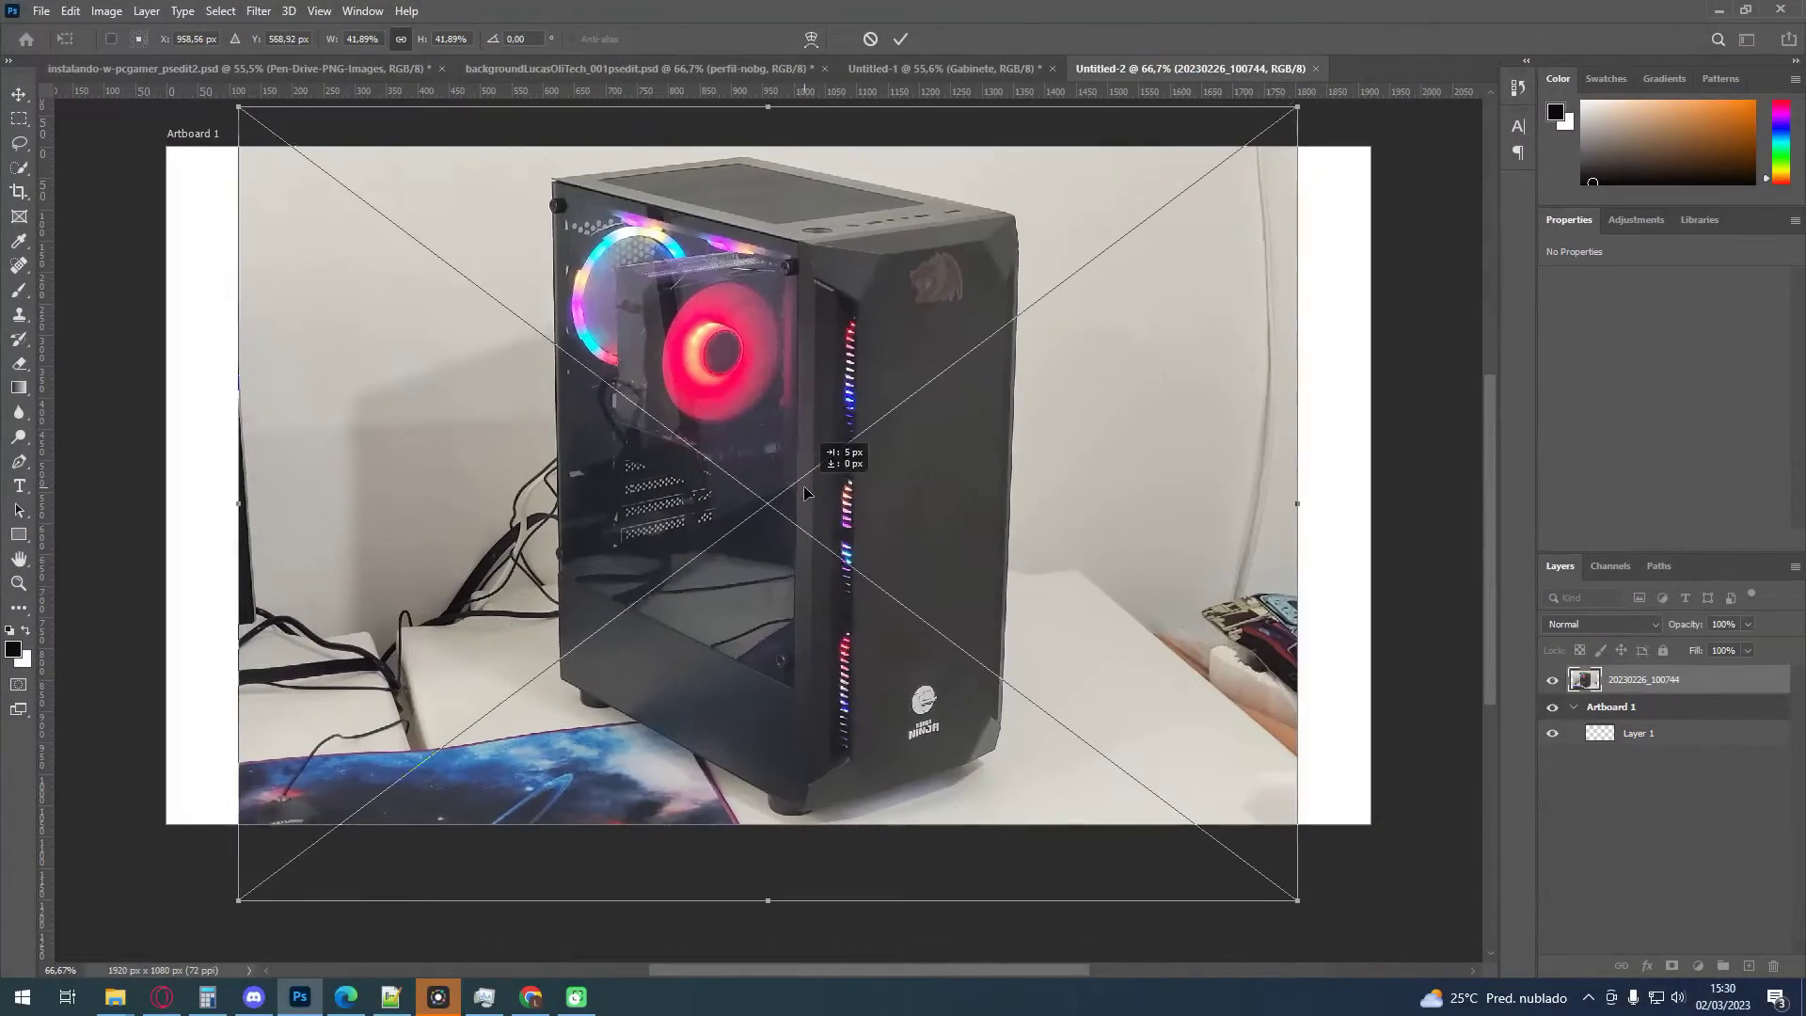
Commit the placed PC case photo and rename its layer GabineteComFundo
key("Return")
type("ComFundo")
key("Return")
left_click(1552, 705)
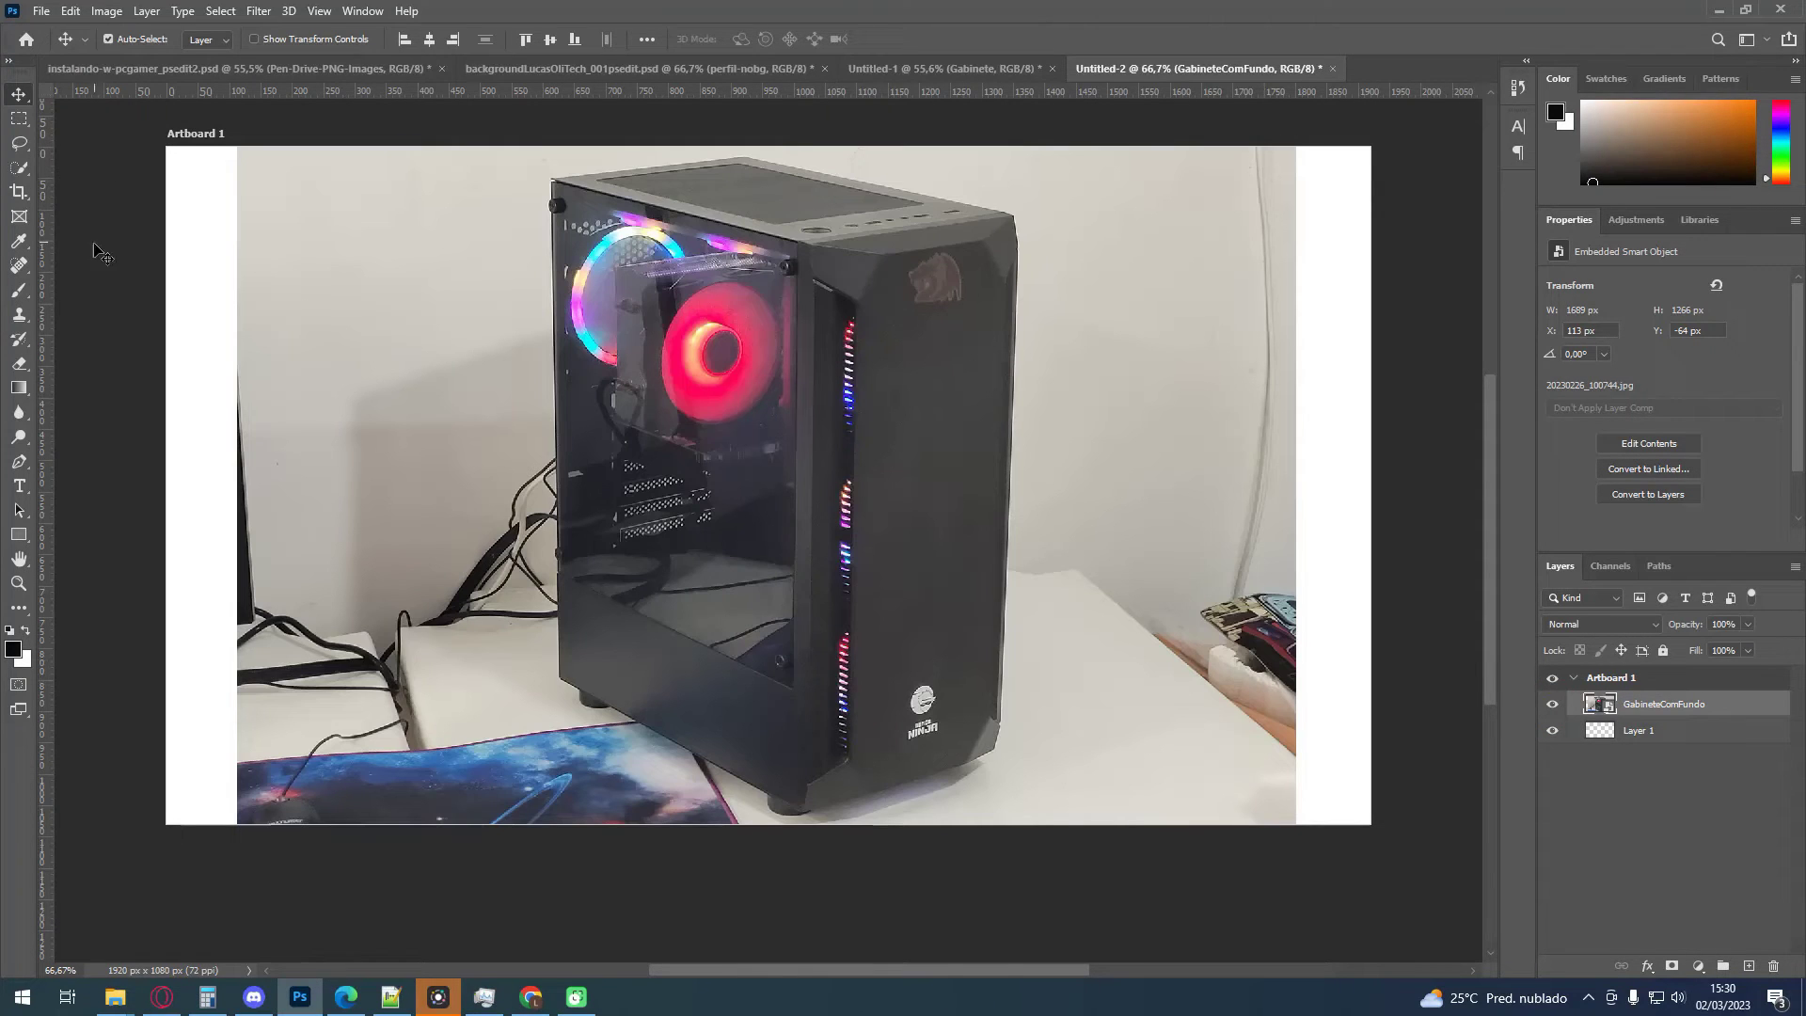
Box-select the PC case with the Object Selection Tool
left_click(25, 171)
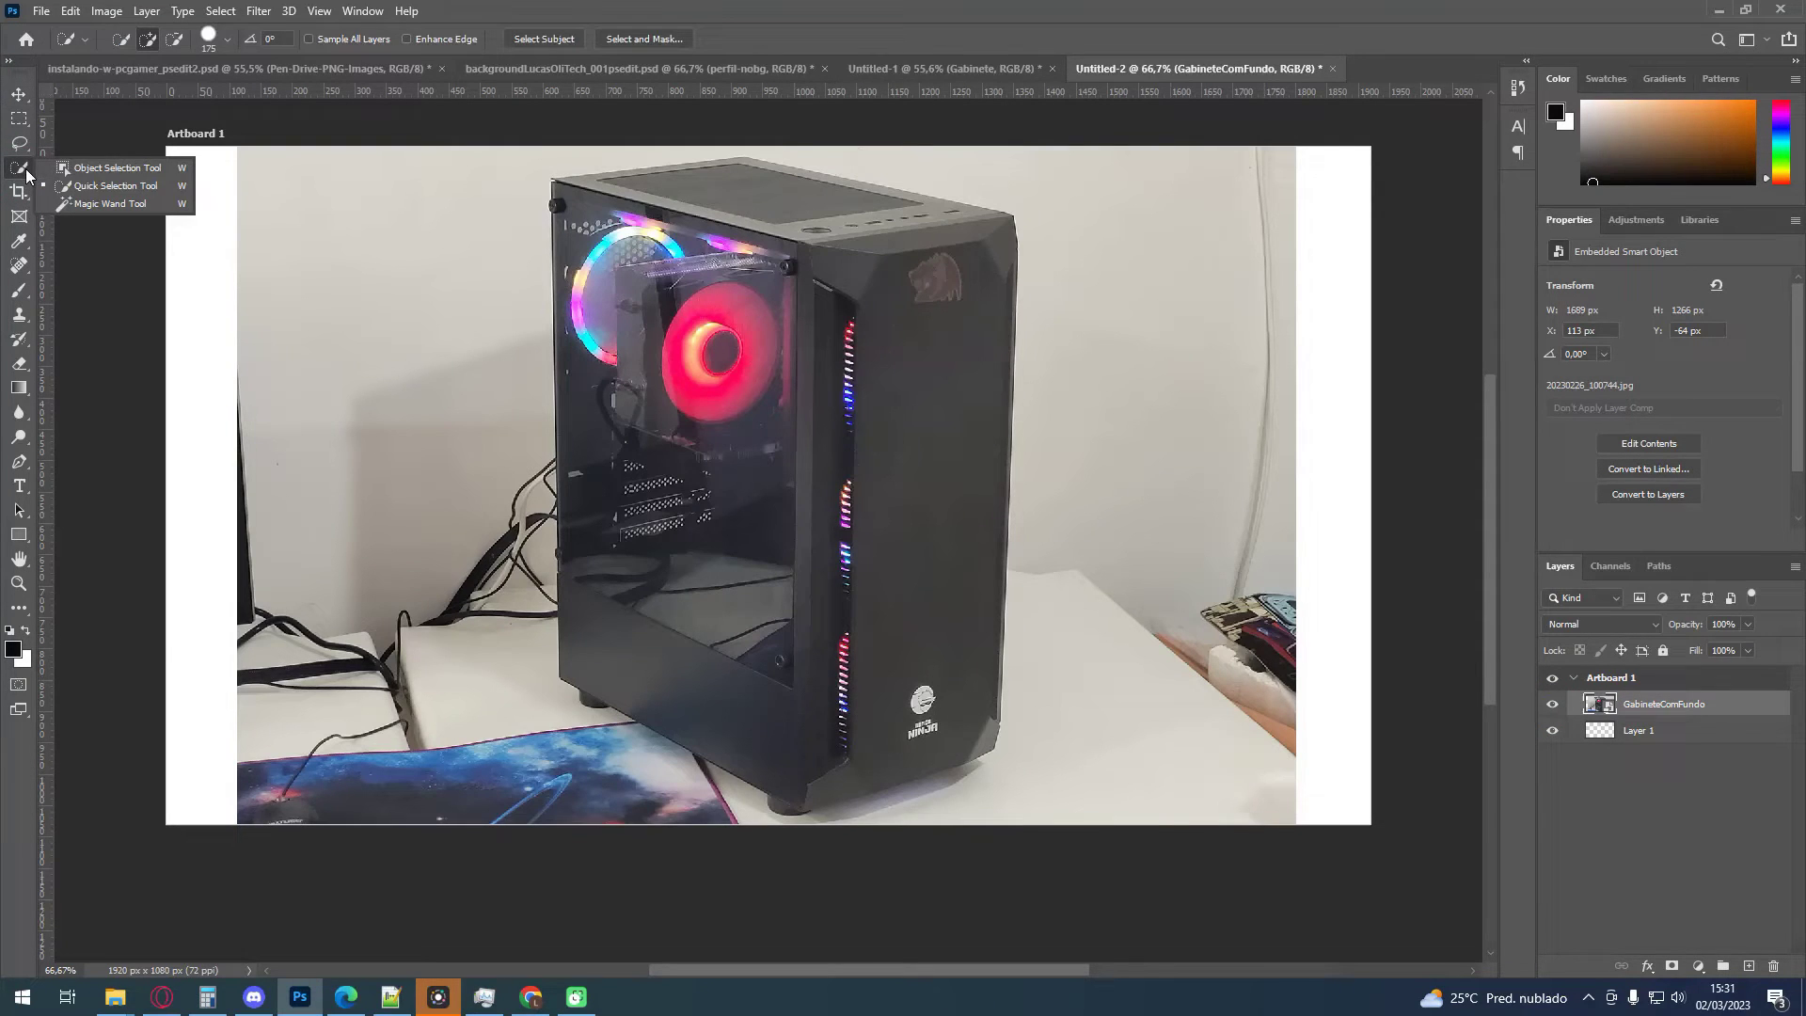
left_click(118, 168)
left_click_drag(475, 148, 840, 297)
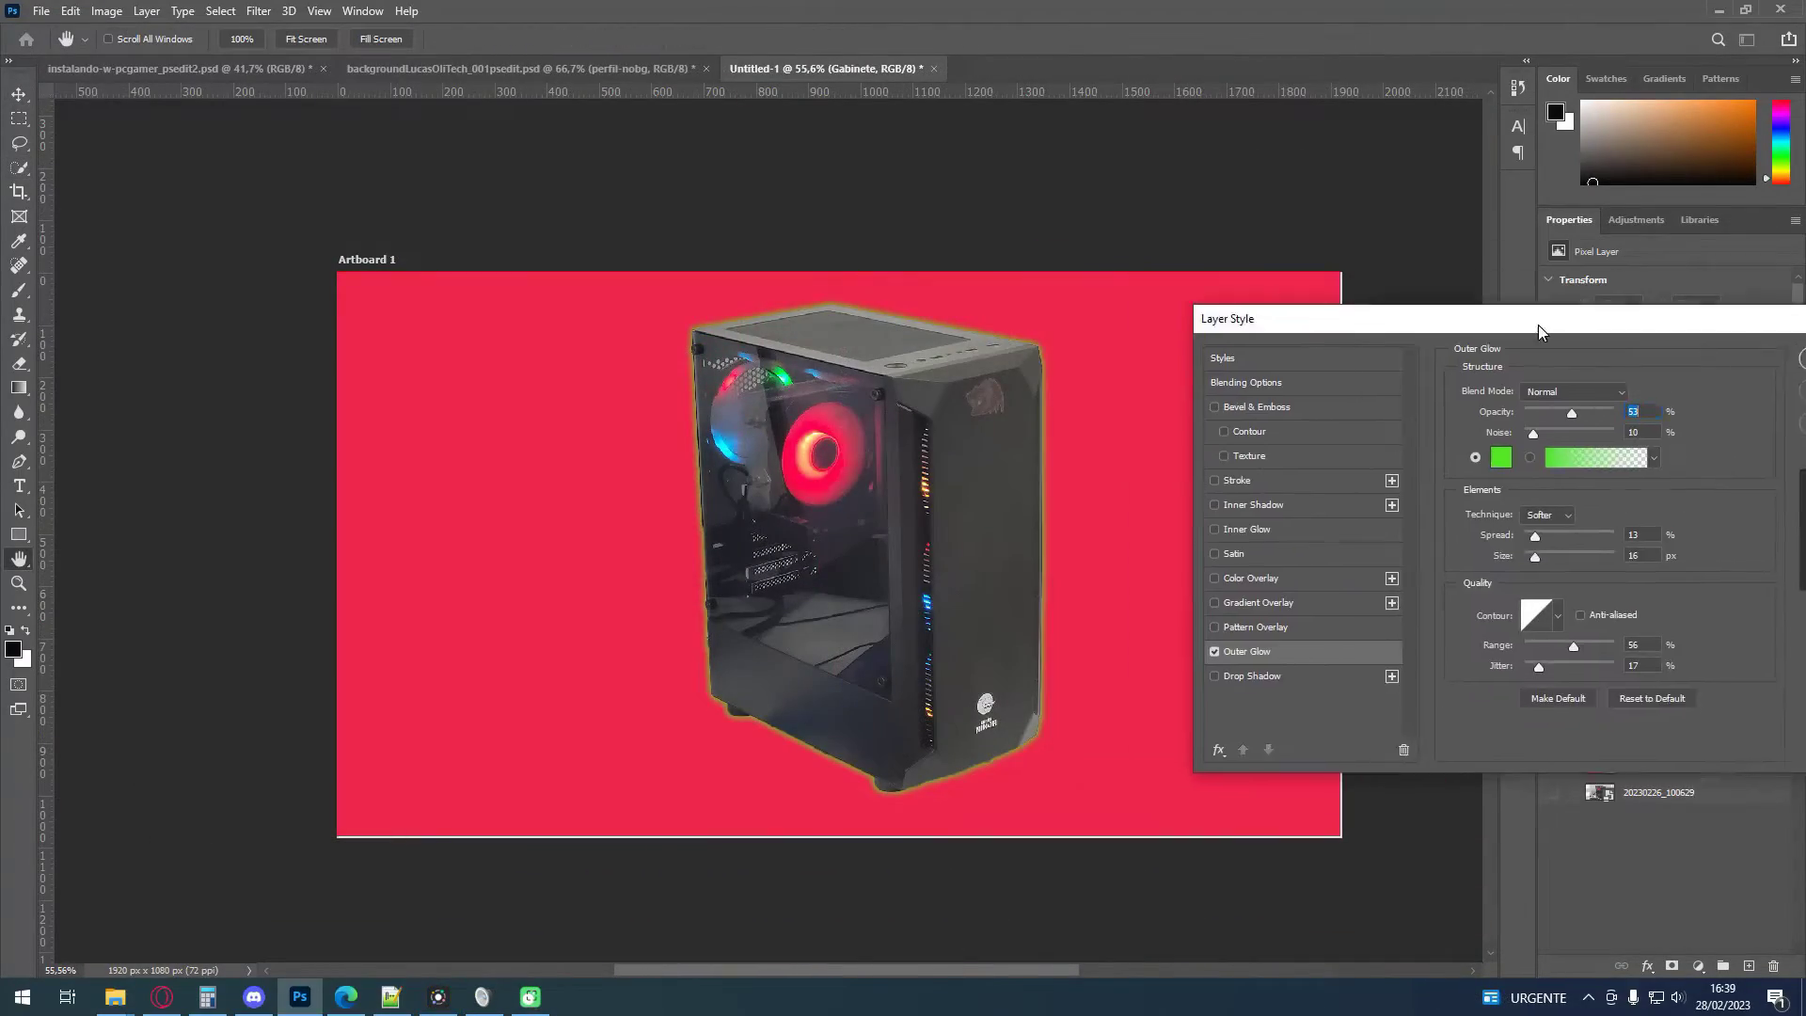
Set the PC case's outer glow to 120 px size and 83% opacity, then nudge the case left
left_click_drag(1481, 575, 1519, 574)
left_click_drag(1519, 433, 1544, 431)
left_click_drag(1506, 344, 1403, 327)
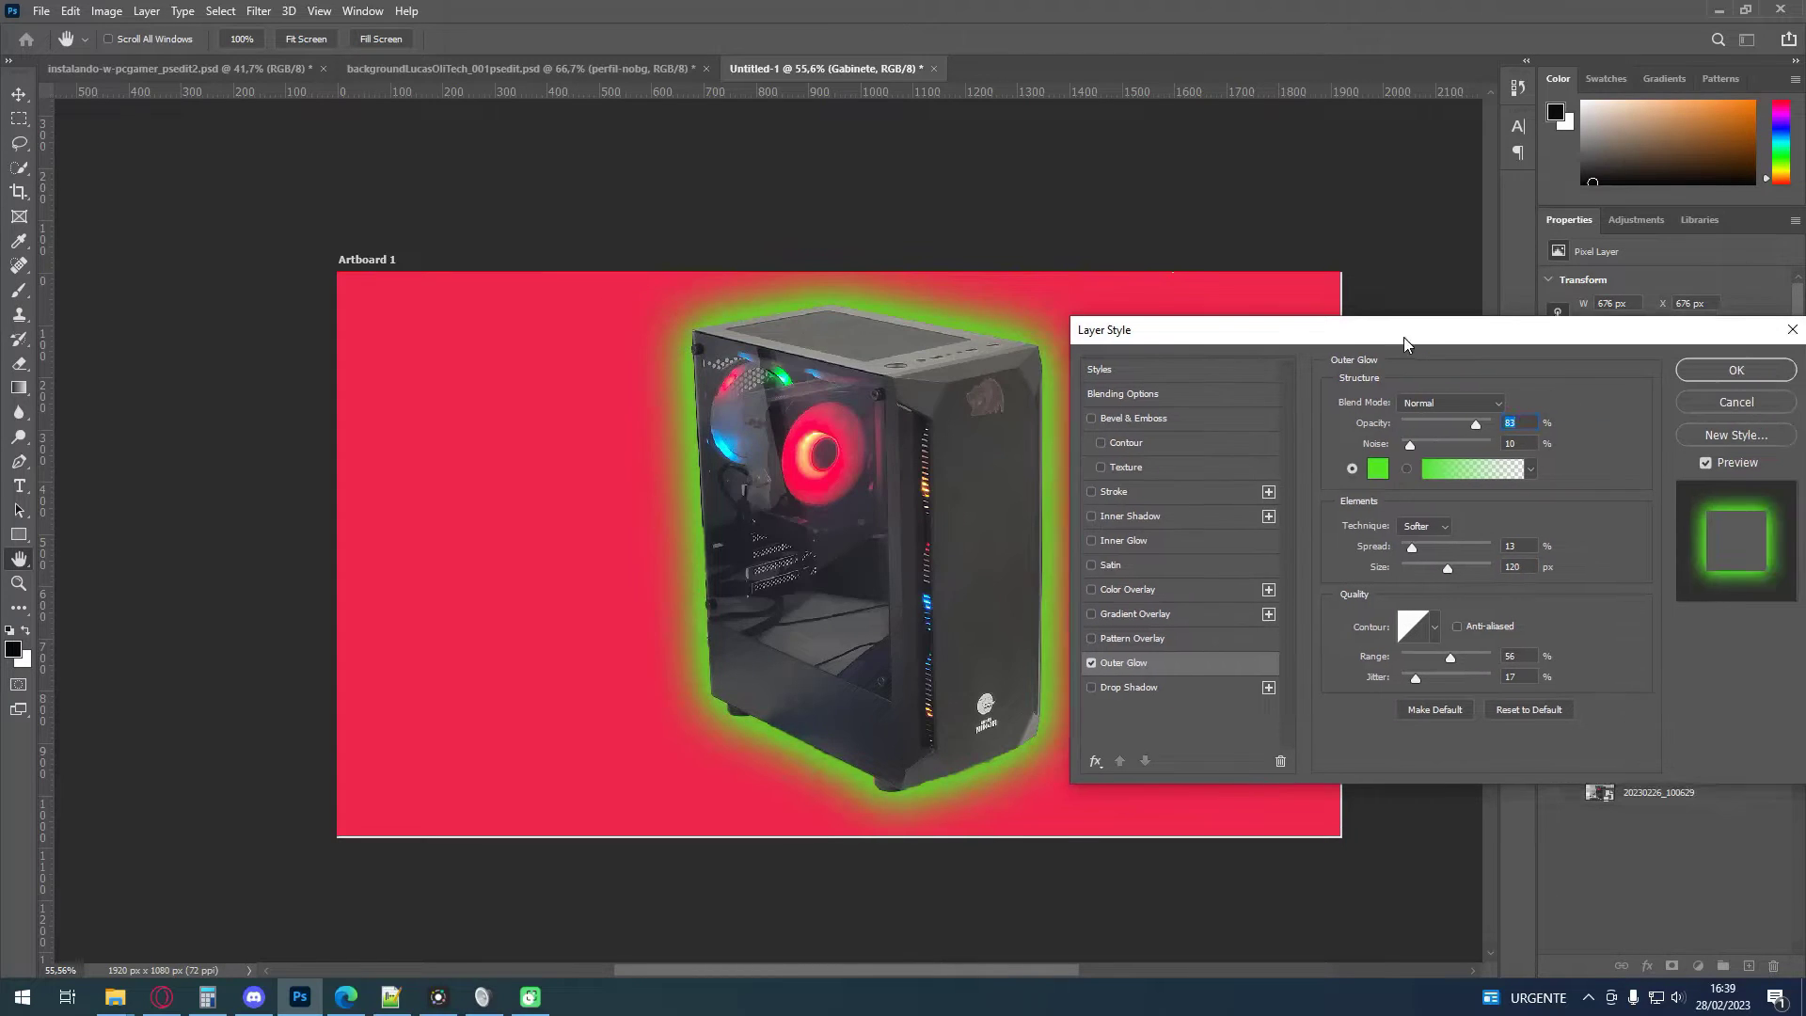
type("8")
key("Return")
key("v")
left_click_drag(926, 581, 924, 583)
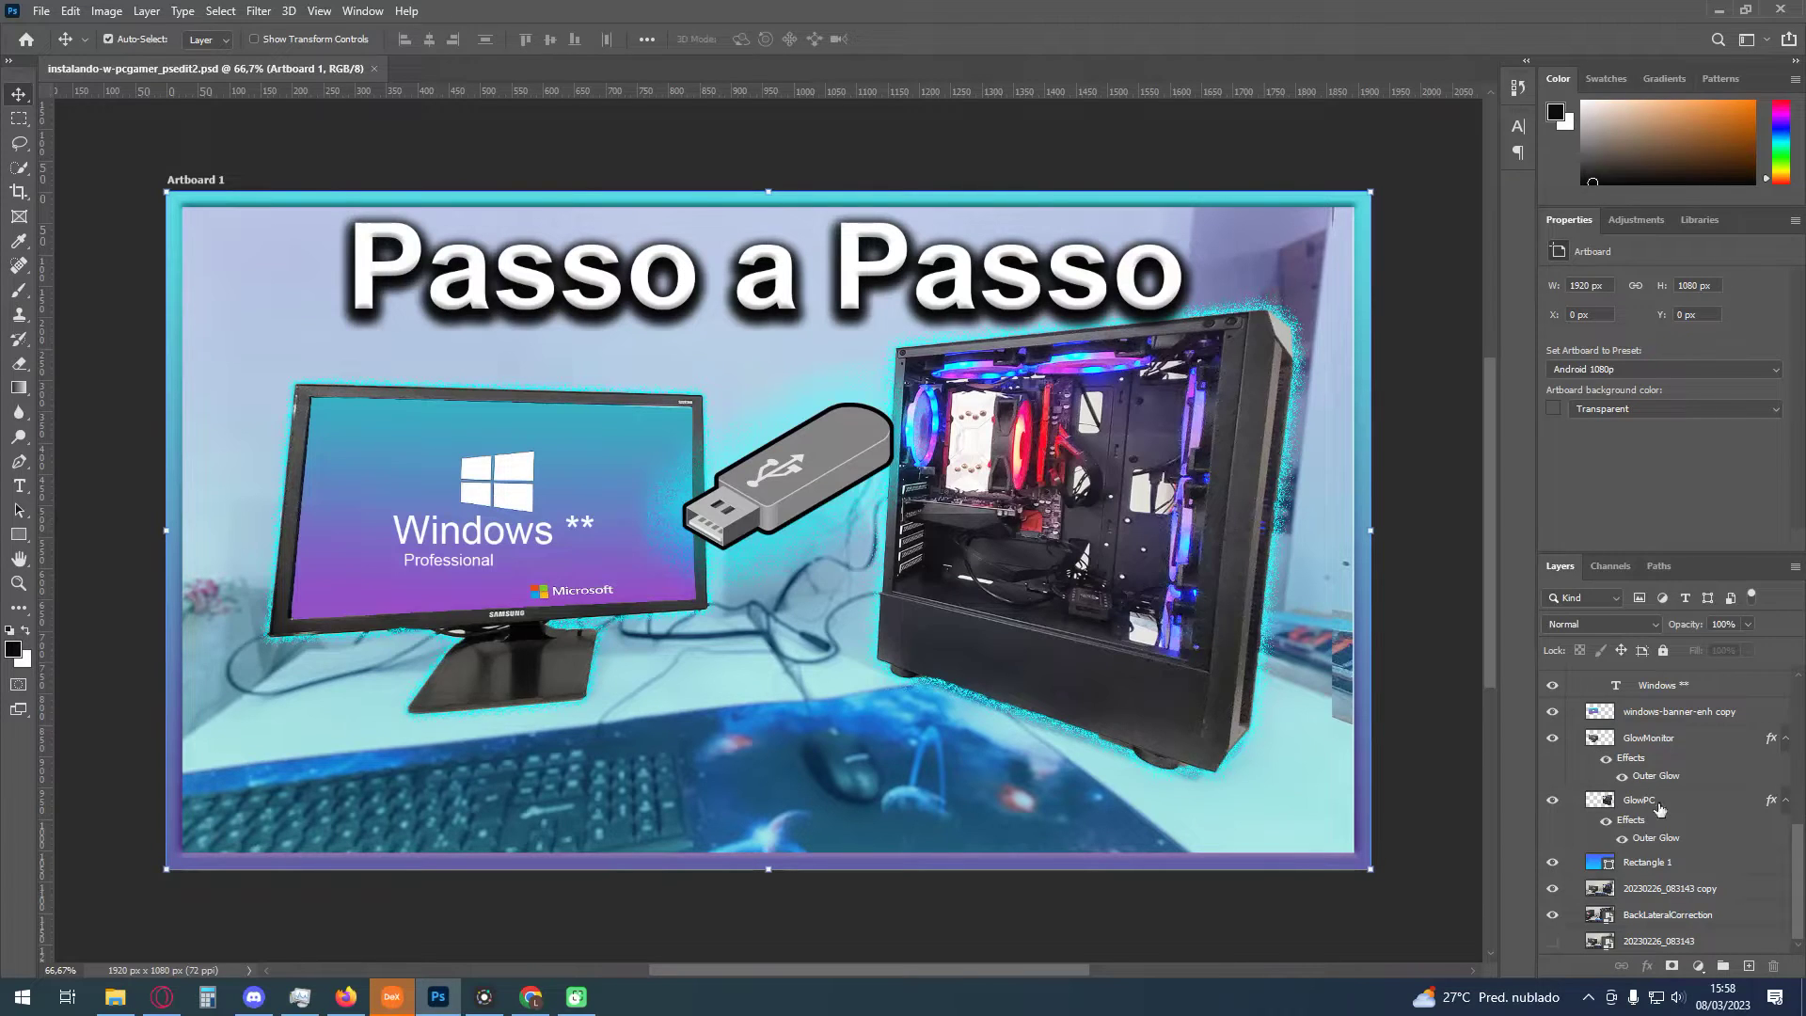
scroll(1669, 809, "up", 5)
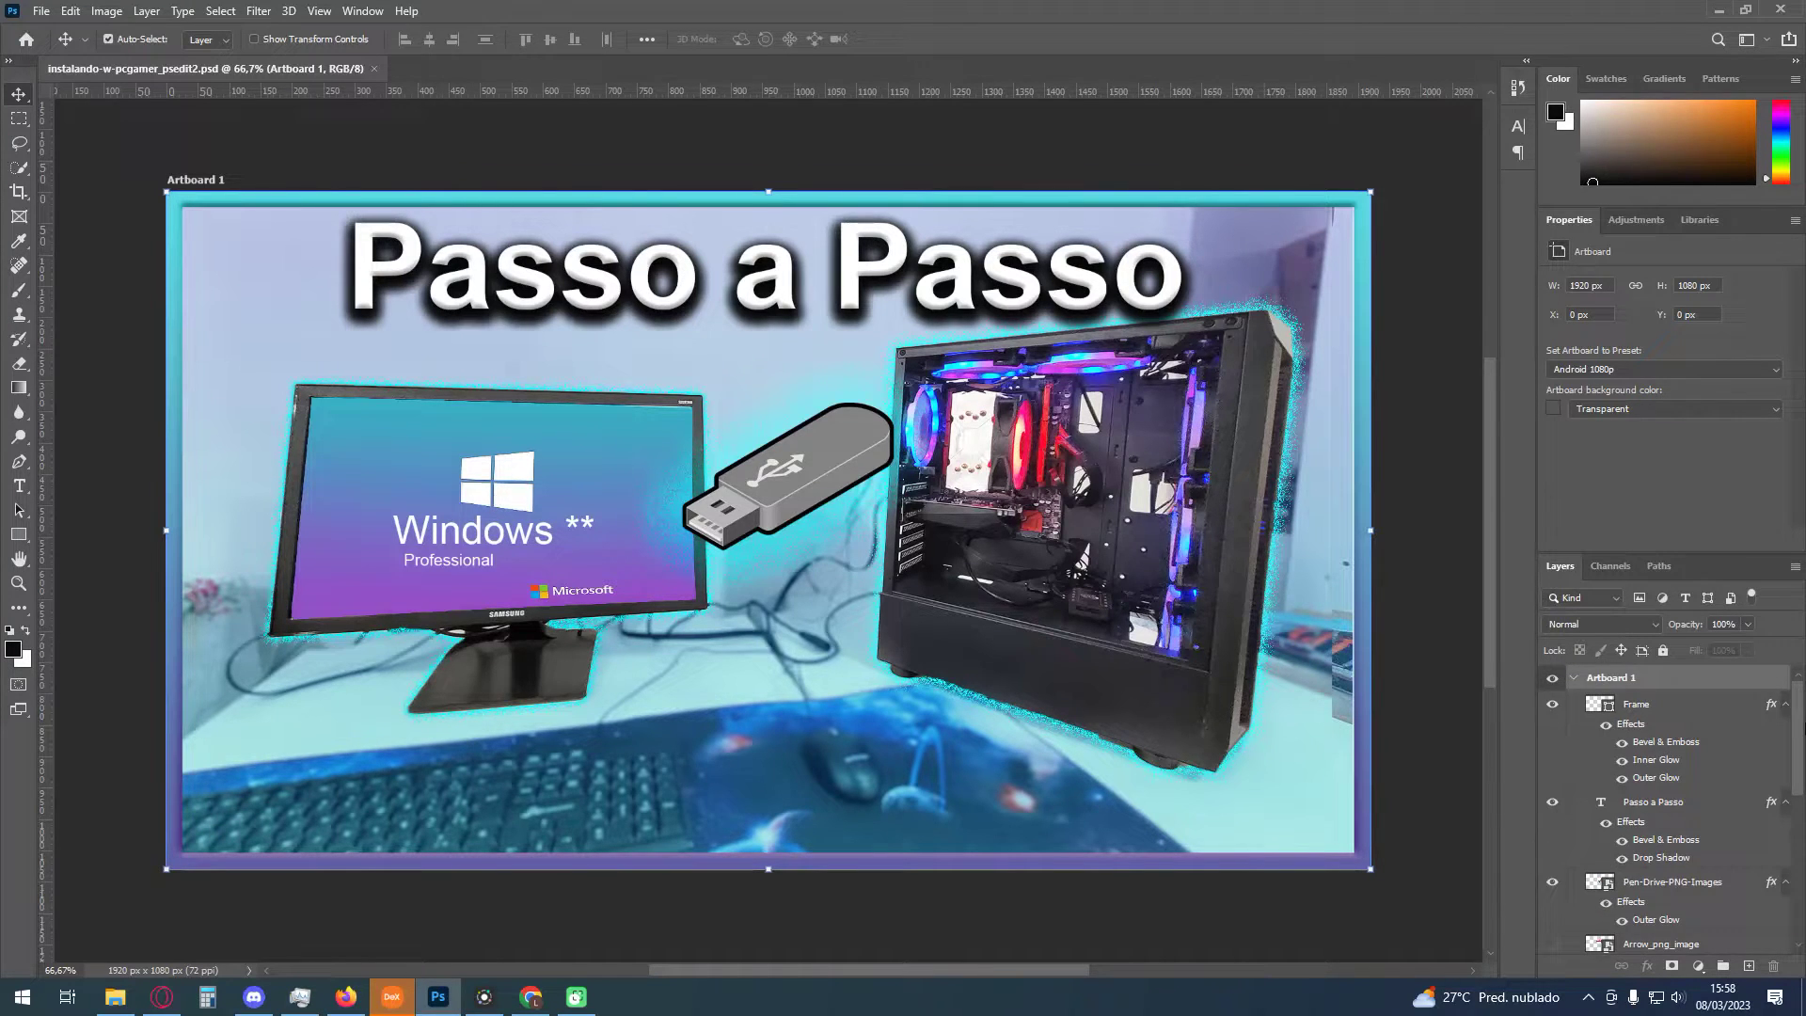
scroll(1669, 809, "down", 3)
scroll(1670, 808, "down", 3)
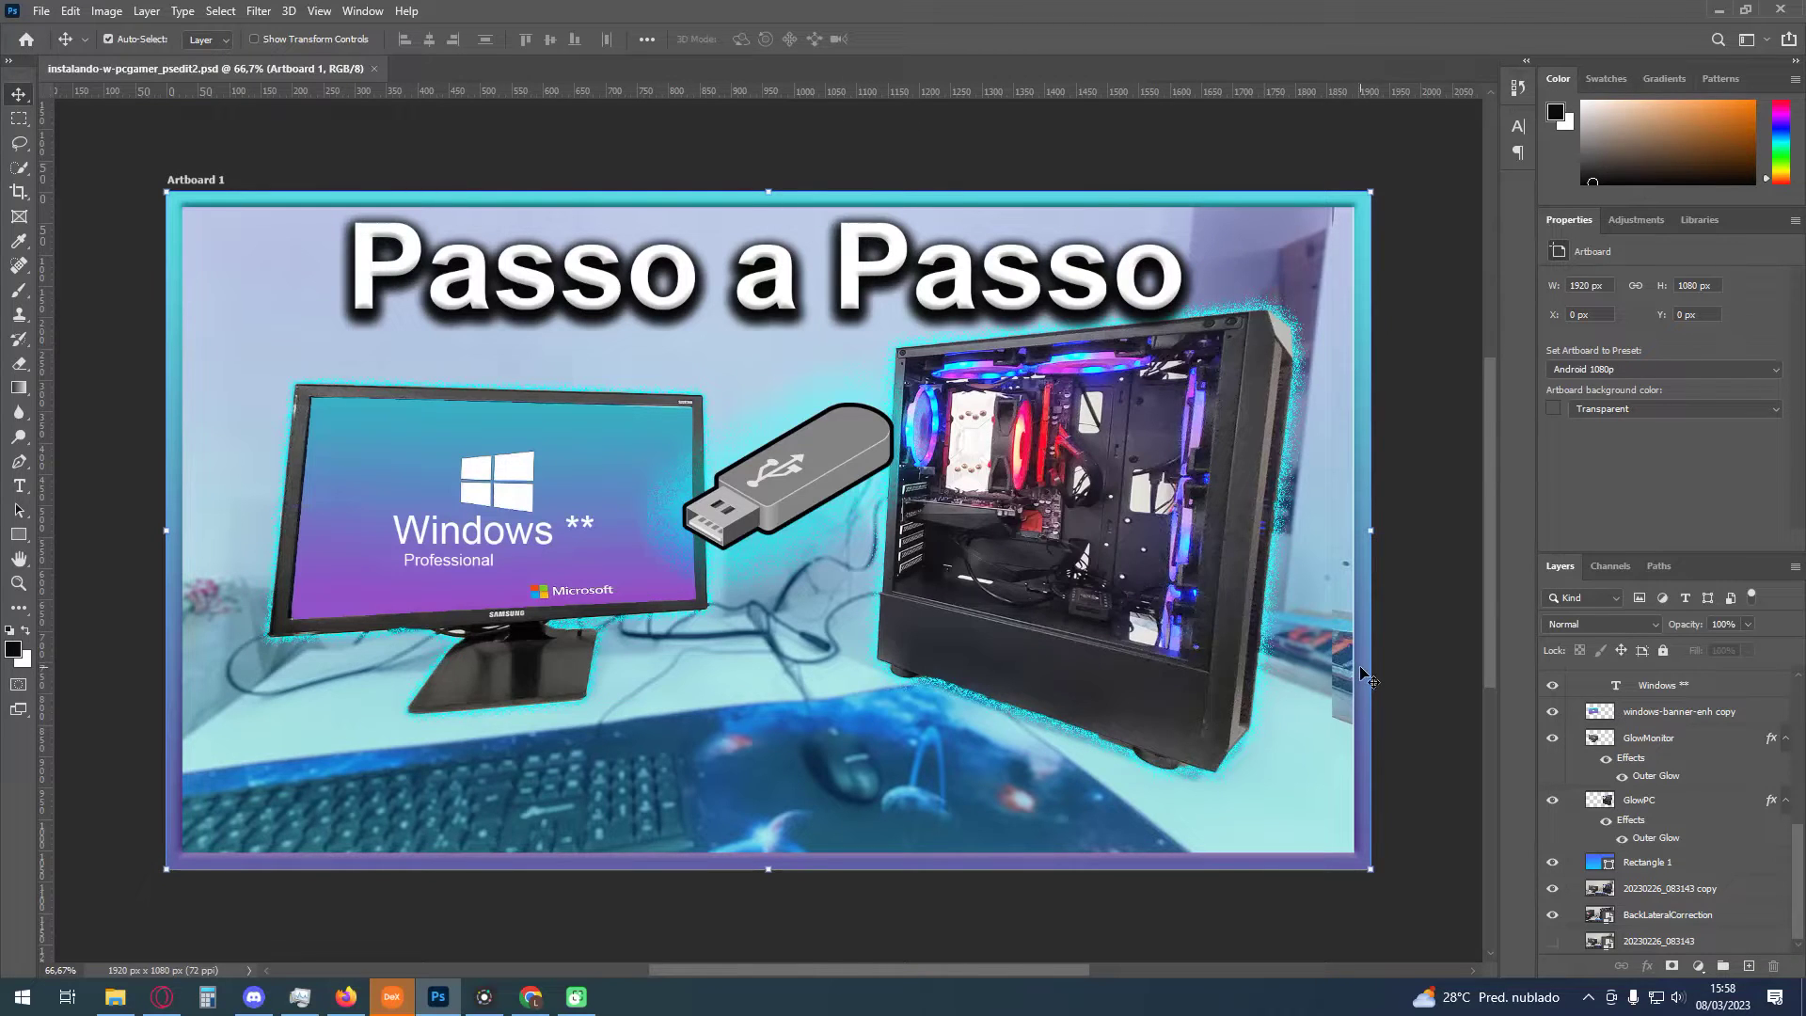
Save the thumbnail to the desktop as PSD 'photopeatest-psedit' with maximum compatibility, then switch to Chrome
left_click(37, 12)
left_click(69, 237)
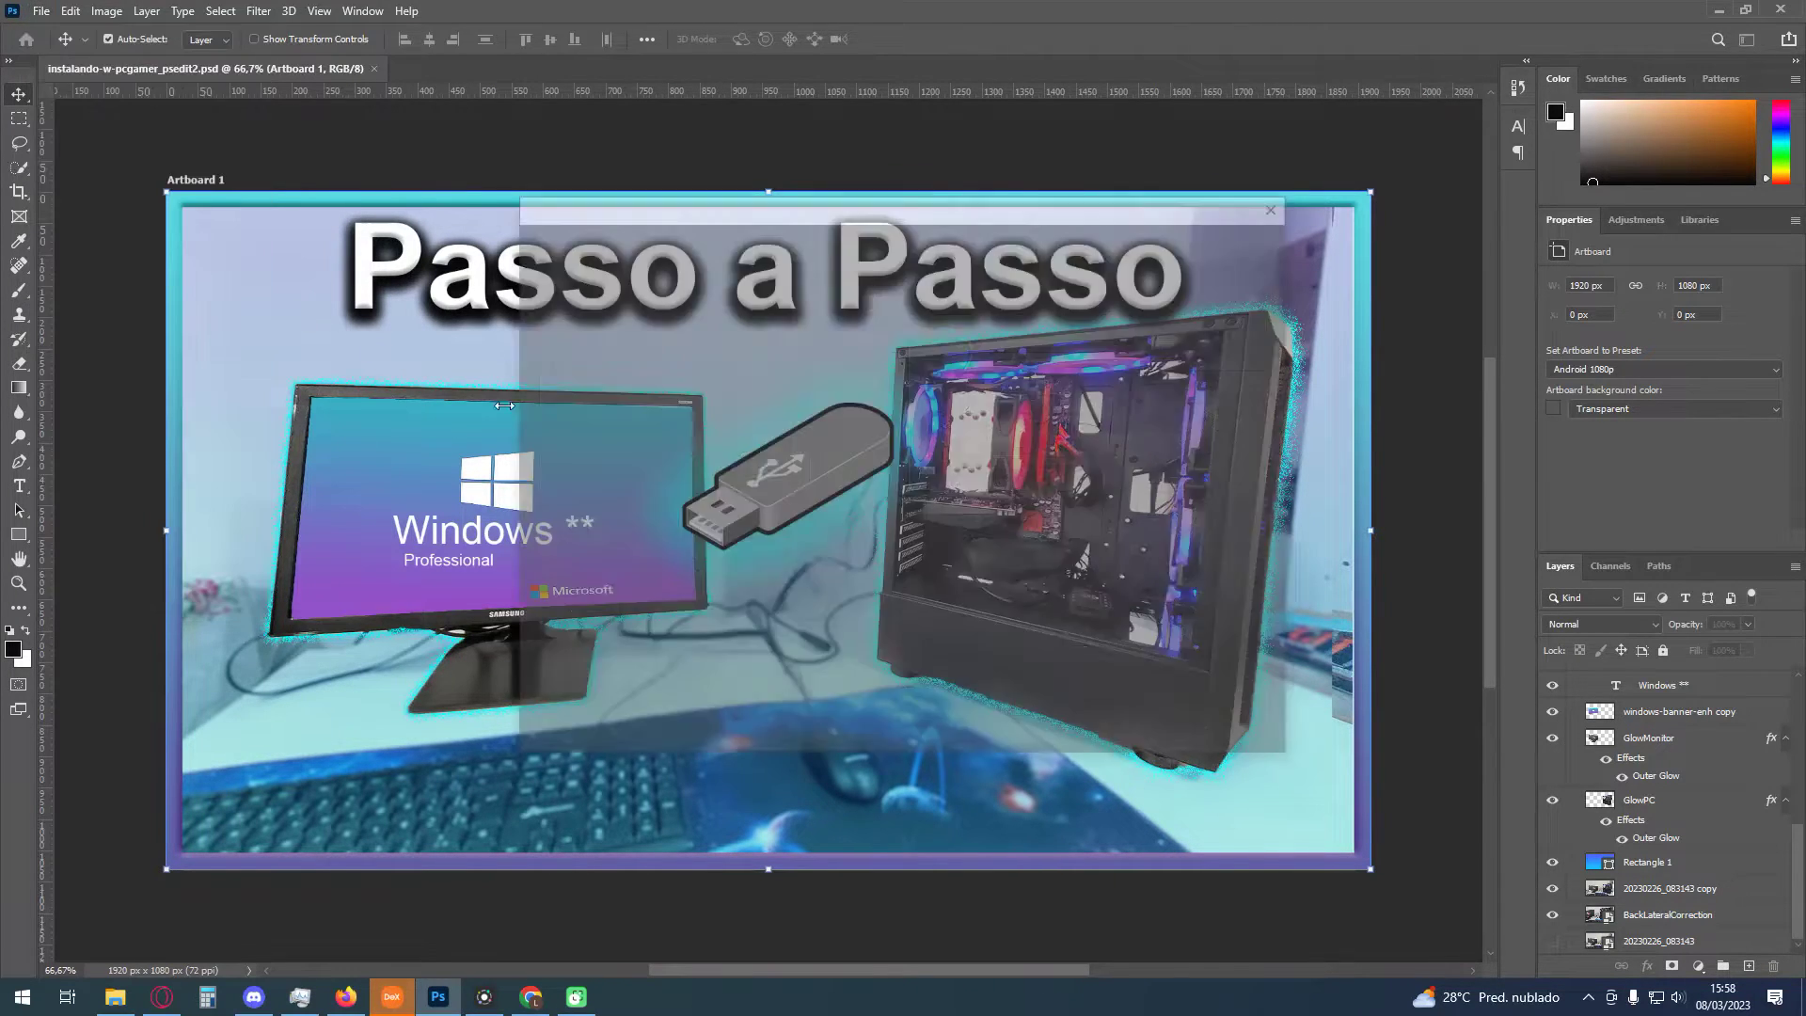
left_click(1032, 658)
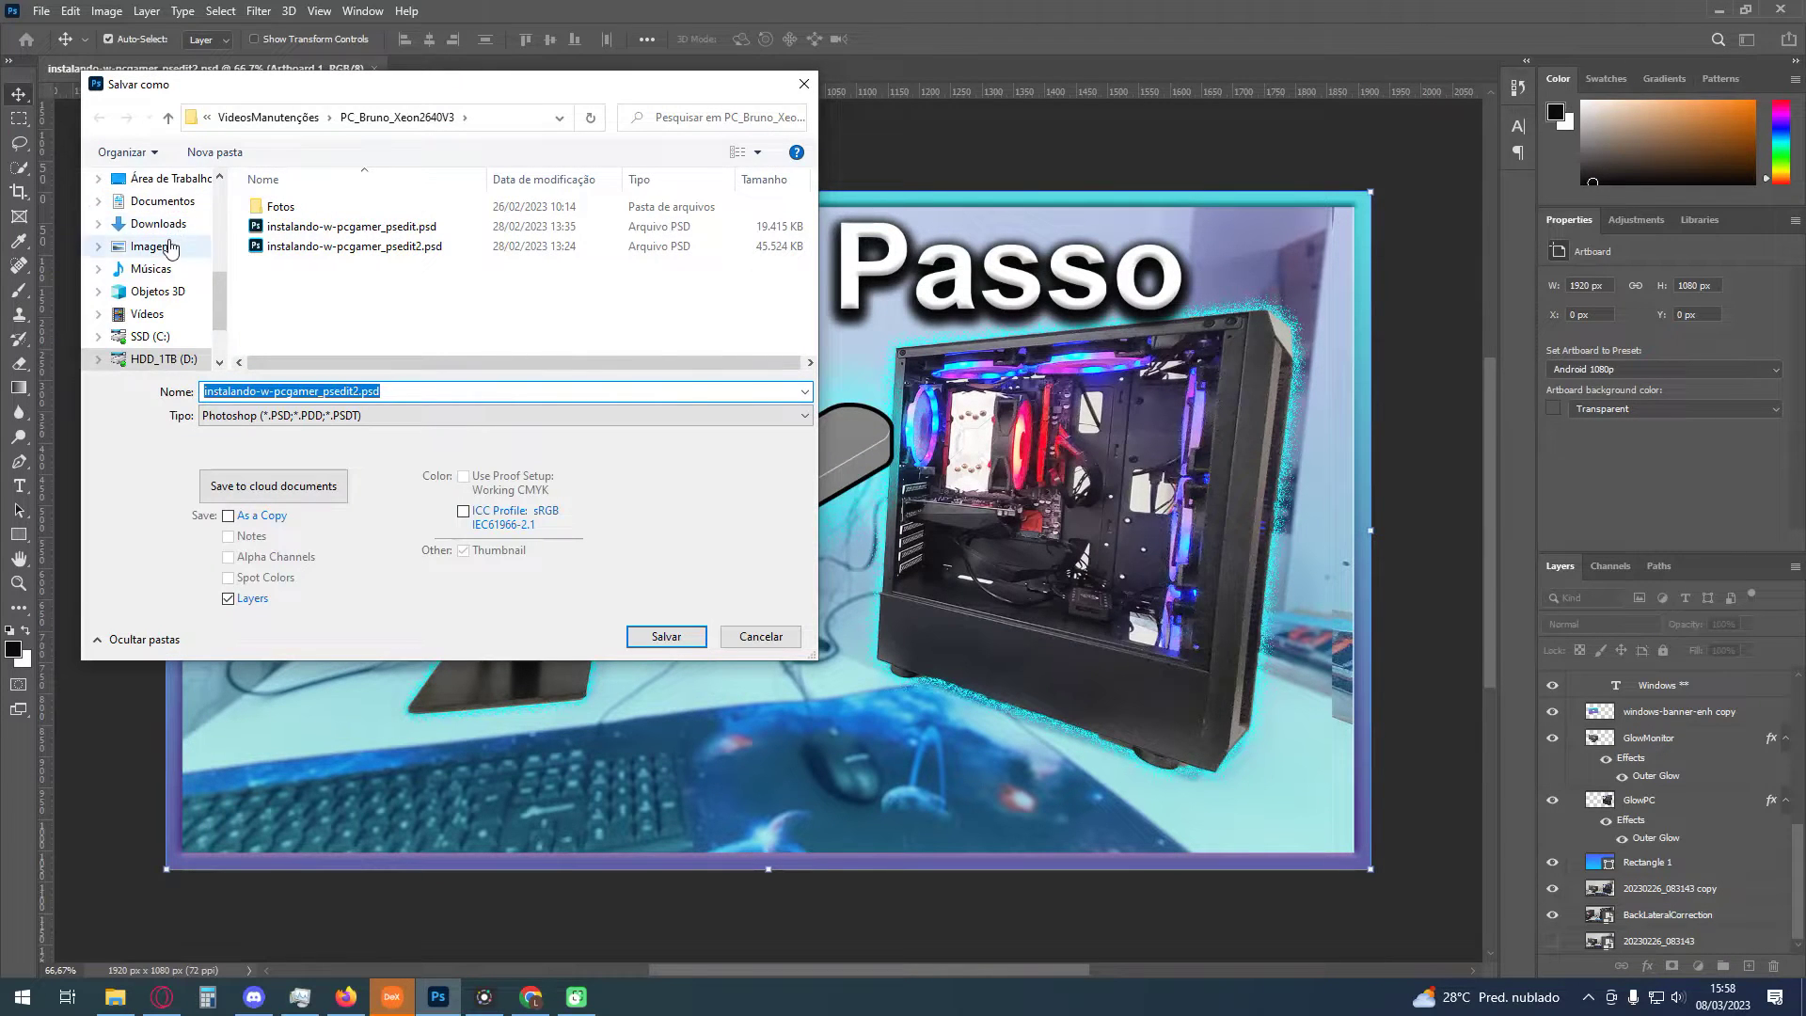
scroll(170, 246, "up", 3)
scroll(169, 246, "up", 2)
left_click(177, 216)
type("photopeatest-psedit")
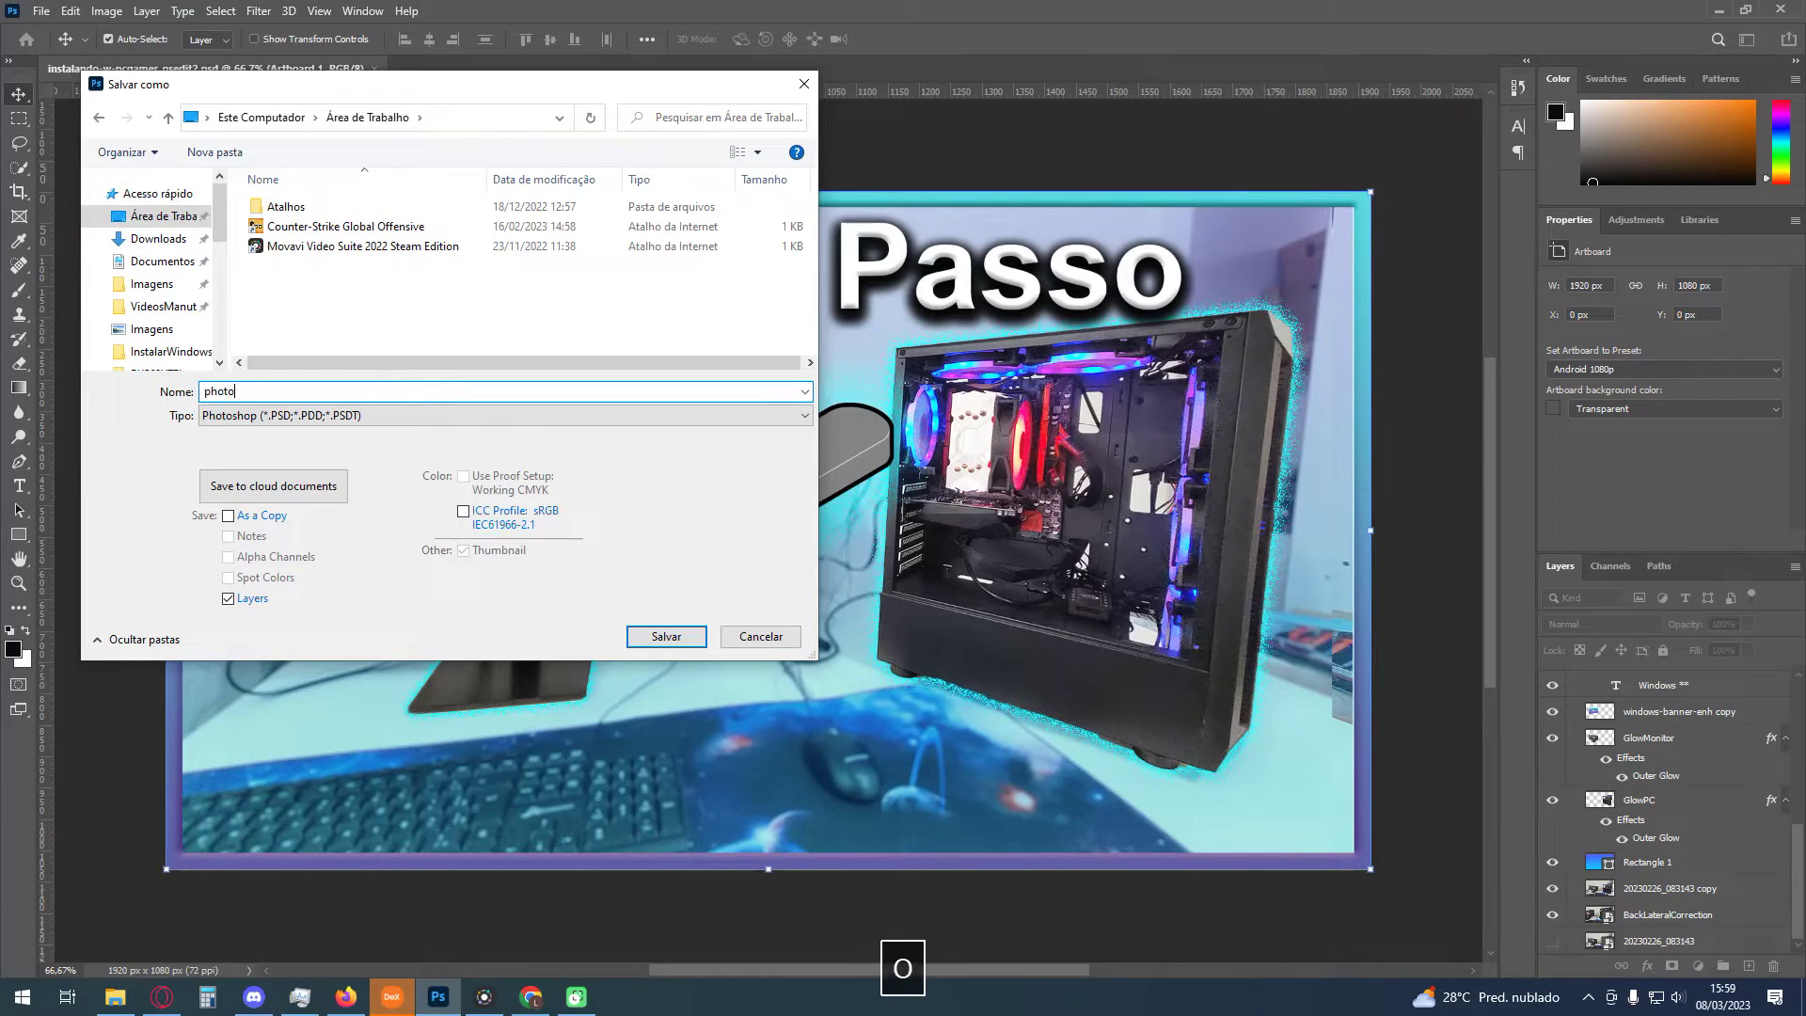
left_click(679, 643)
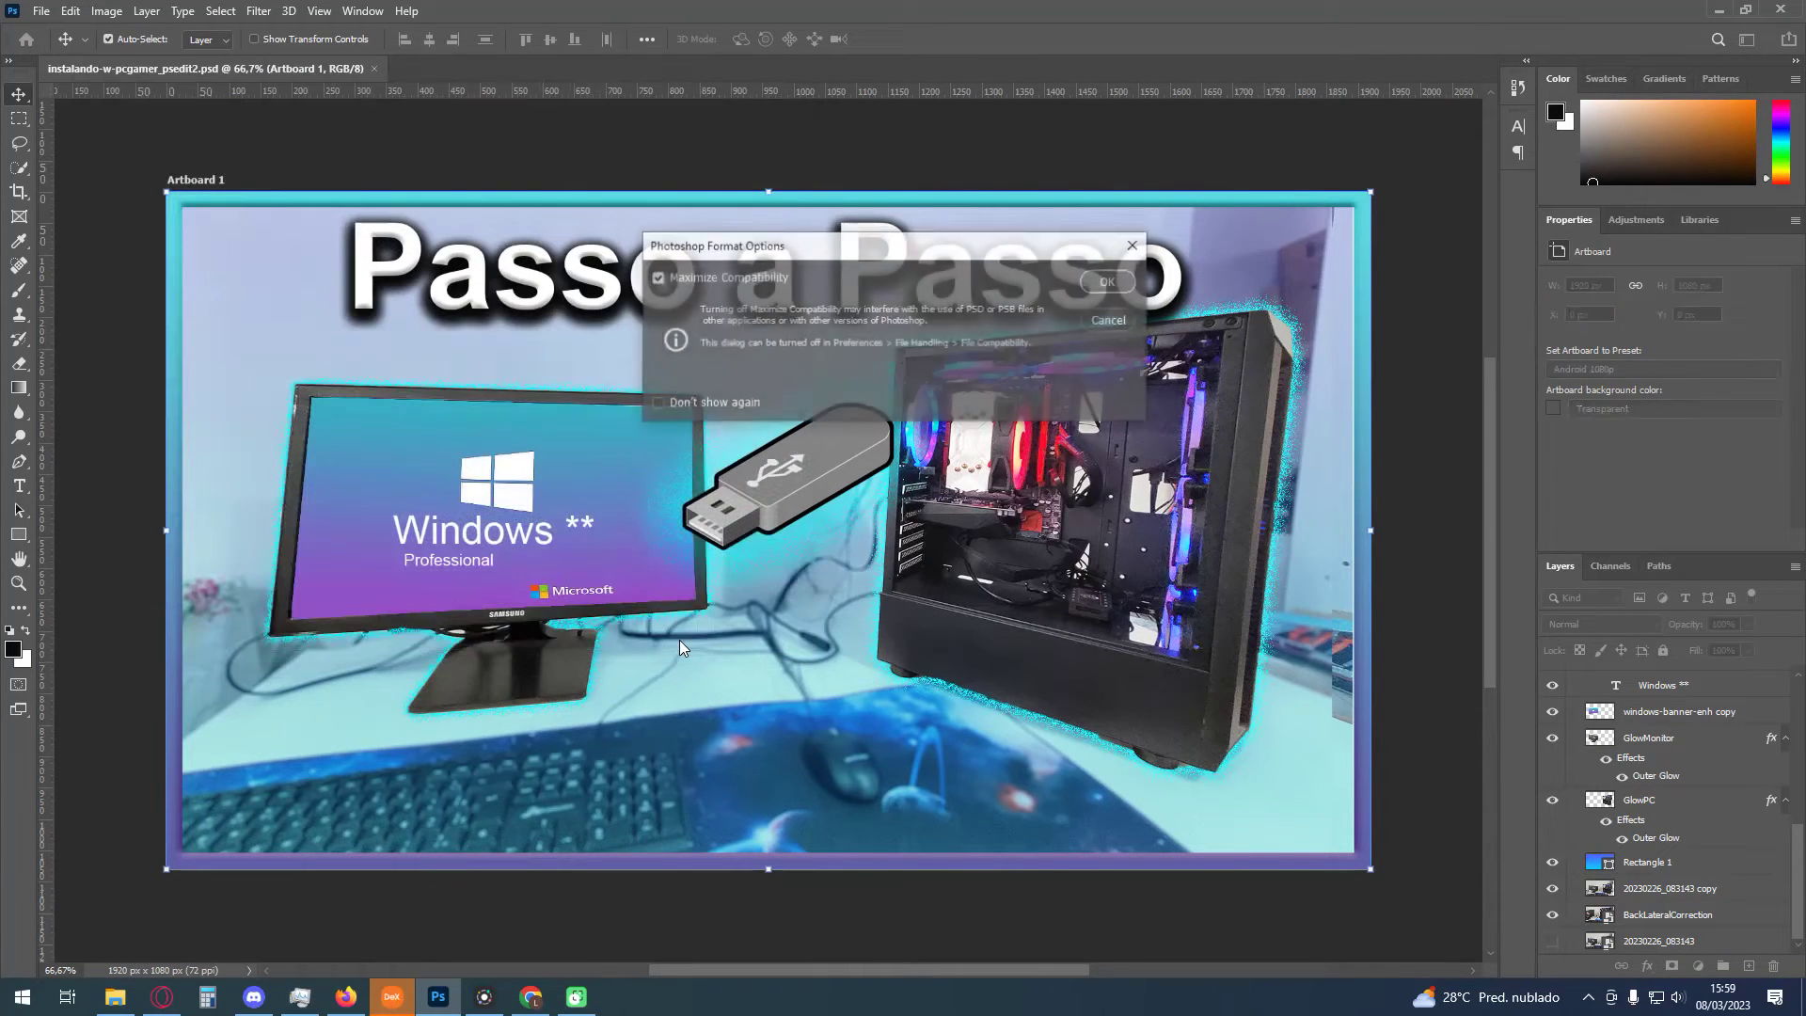
left_click(1117, 293)
left_click(541, 1003)
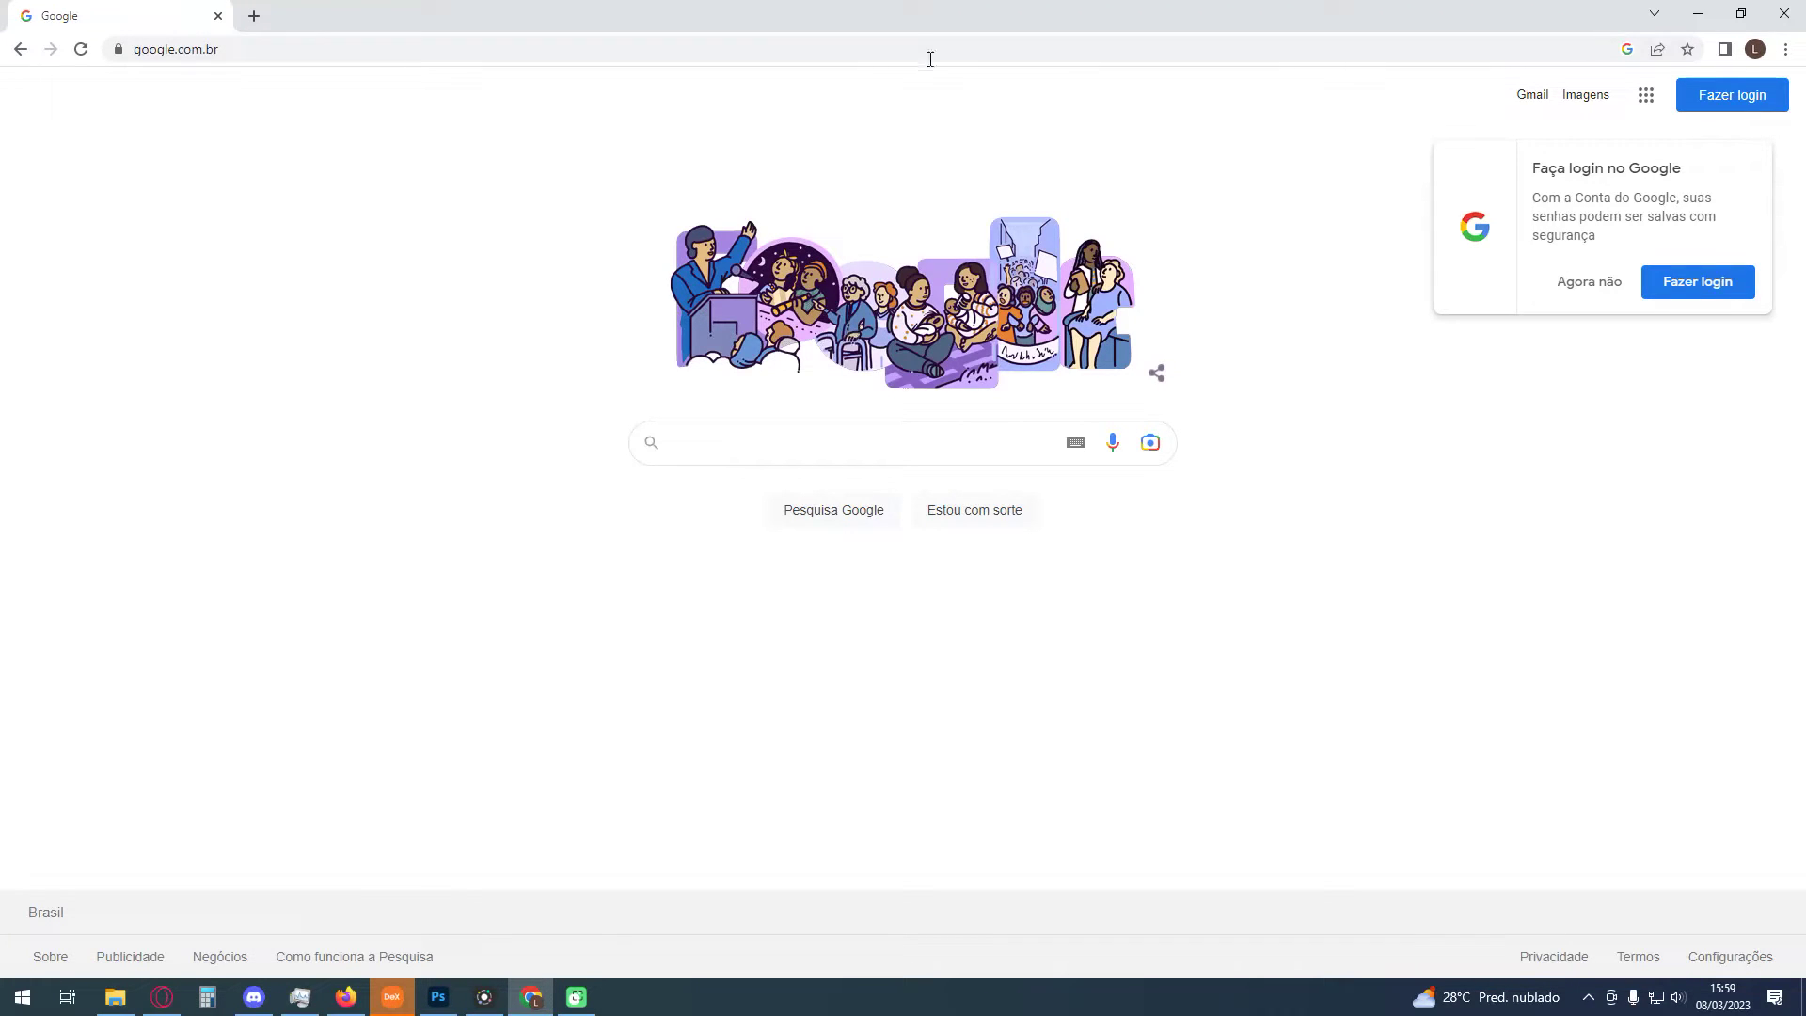
Google 'photopea' and open the Photopea | Online Photo Editor result
left_click(760, 449)
type("photopea")
key("Return")
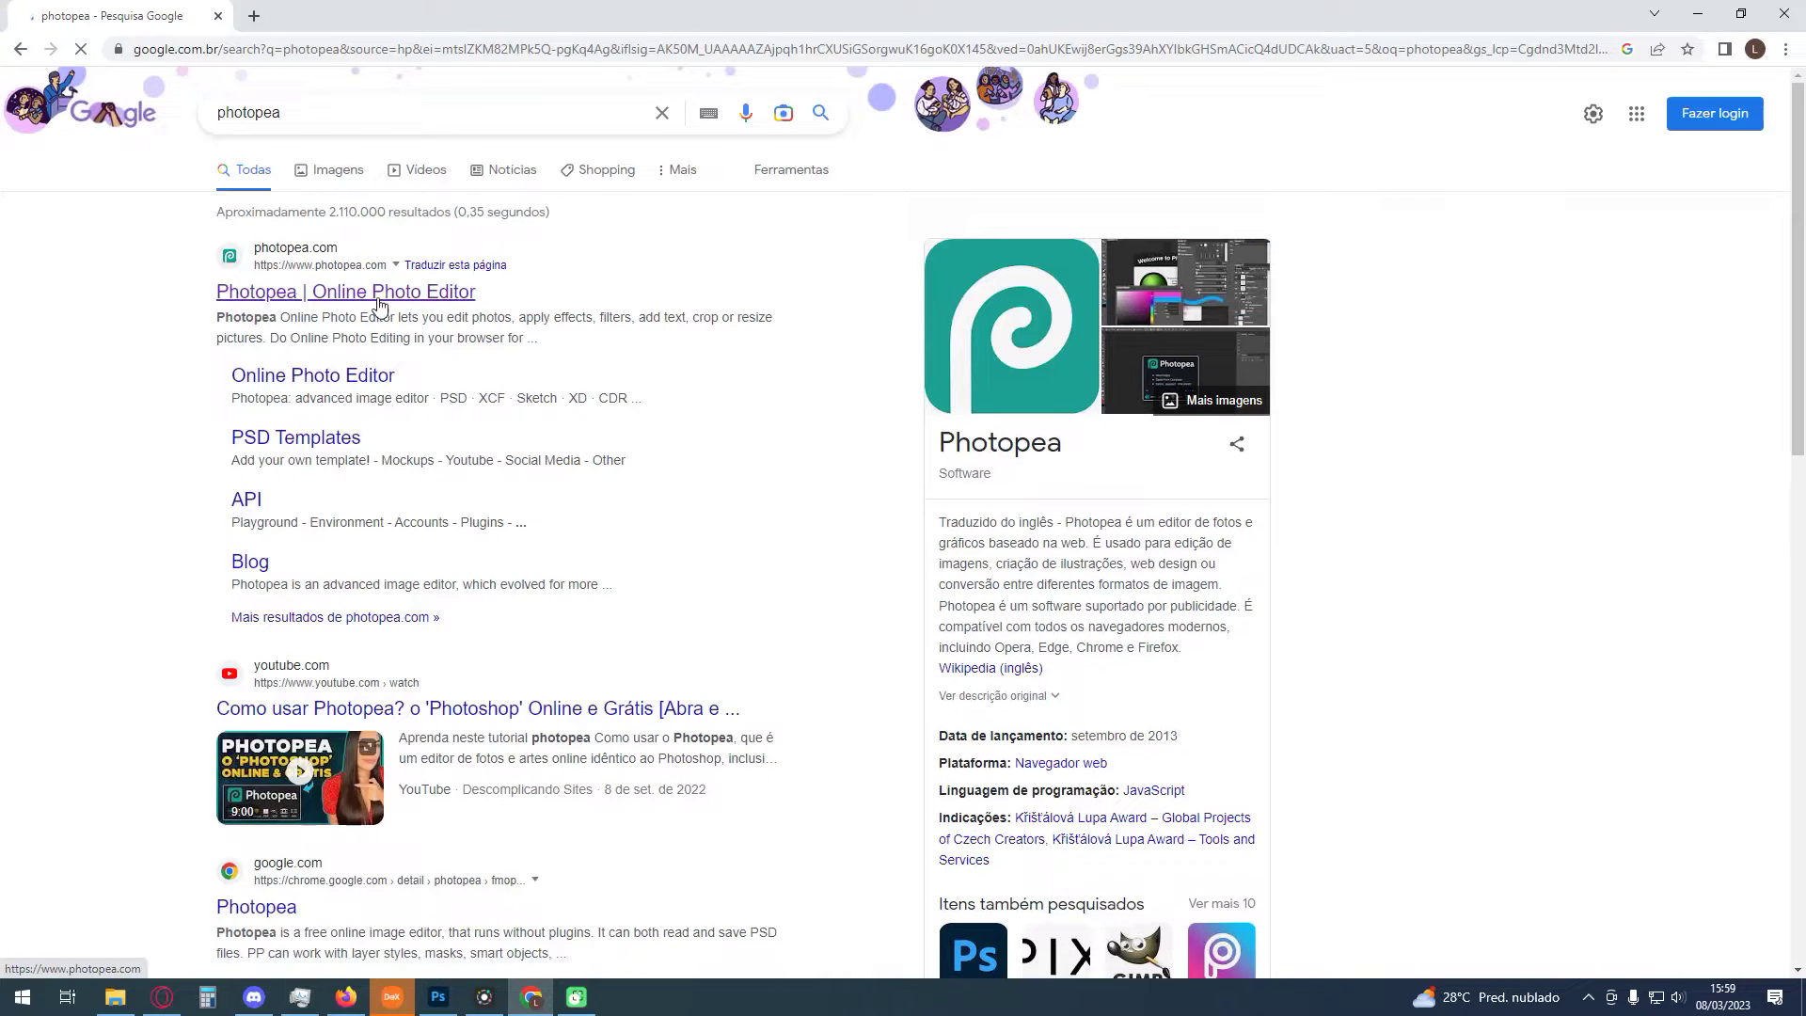
left_click(324, 297)
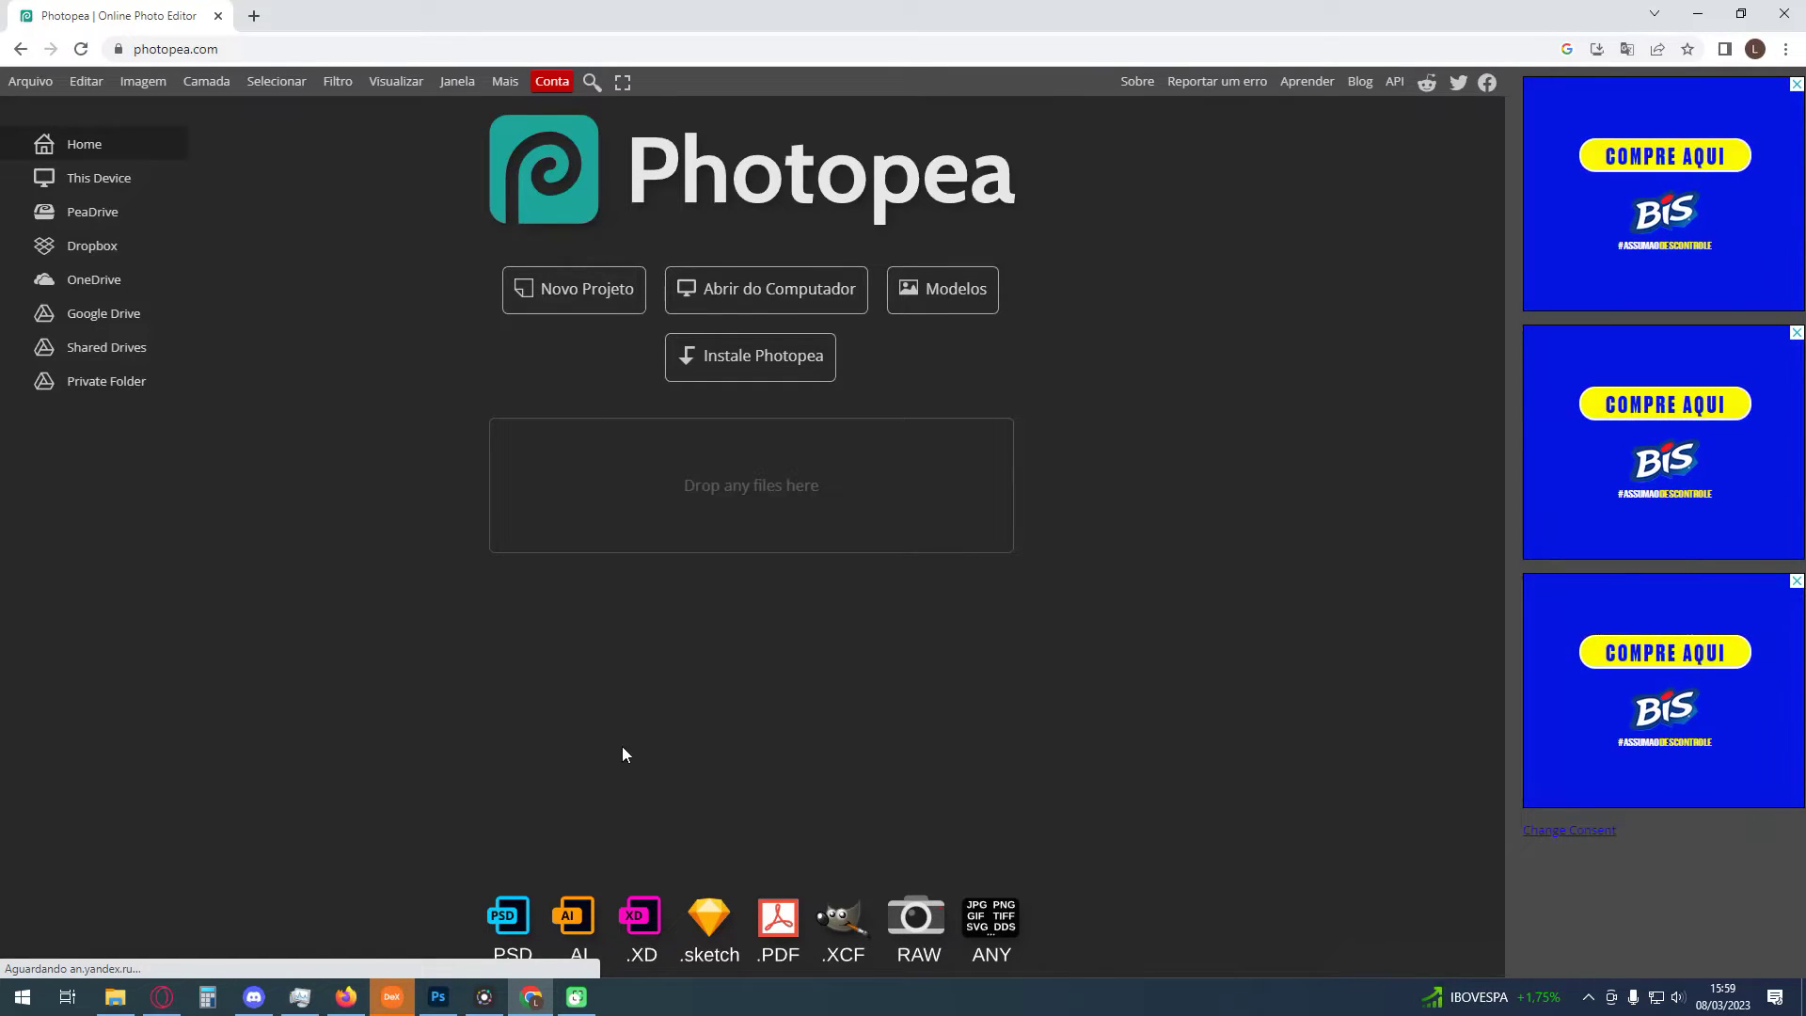
Drag photopeatest-psedit.psd from the desktop folder in File Explorer onto the Photopea page
left_click(114, 998)
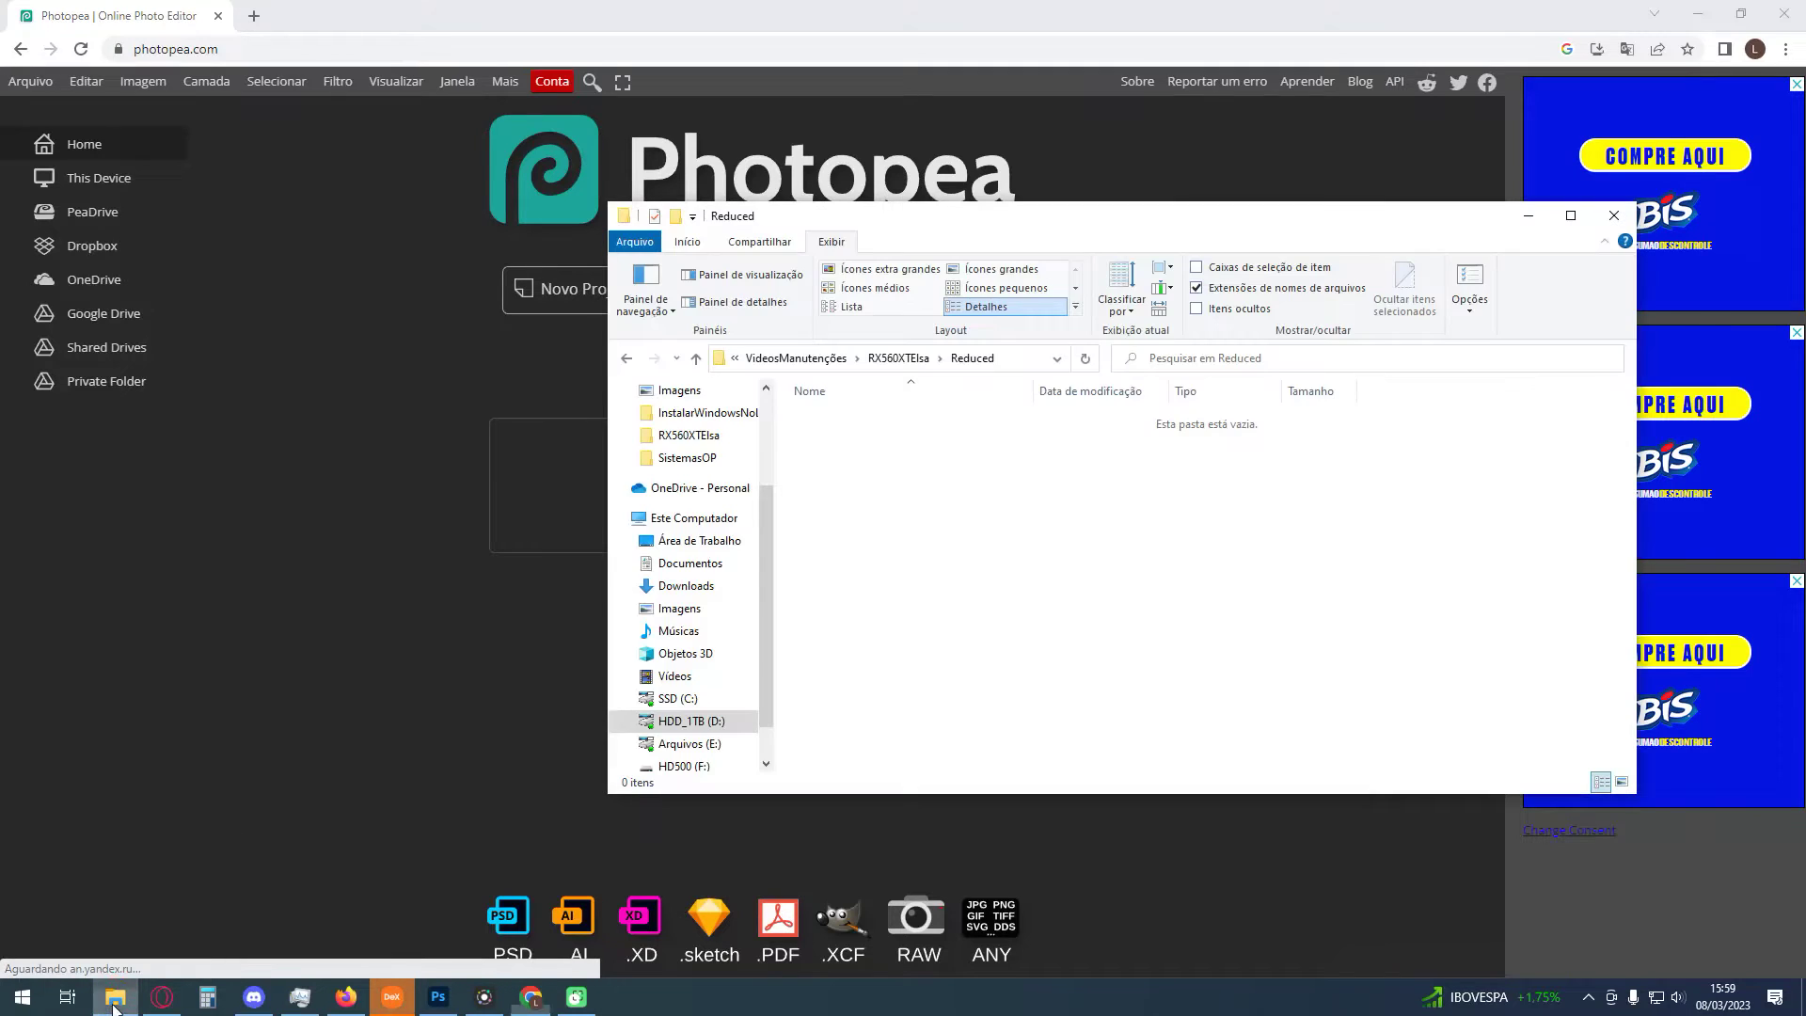
scroll(710, 484, "up", 3)
left_click(701, 429)
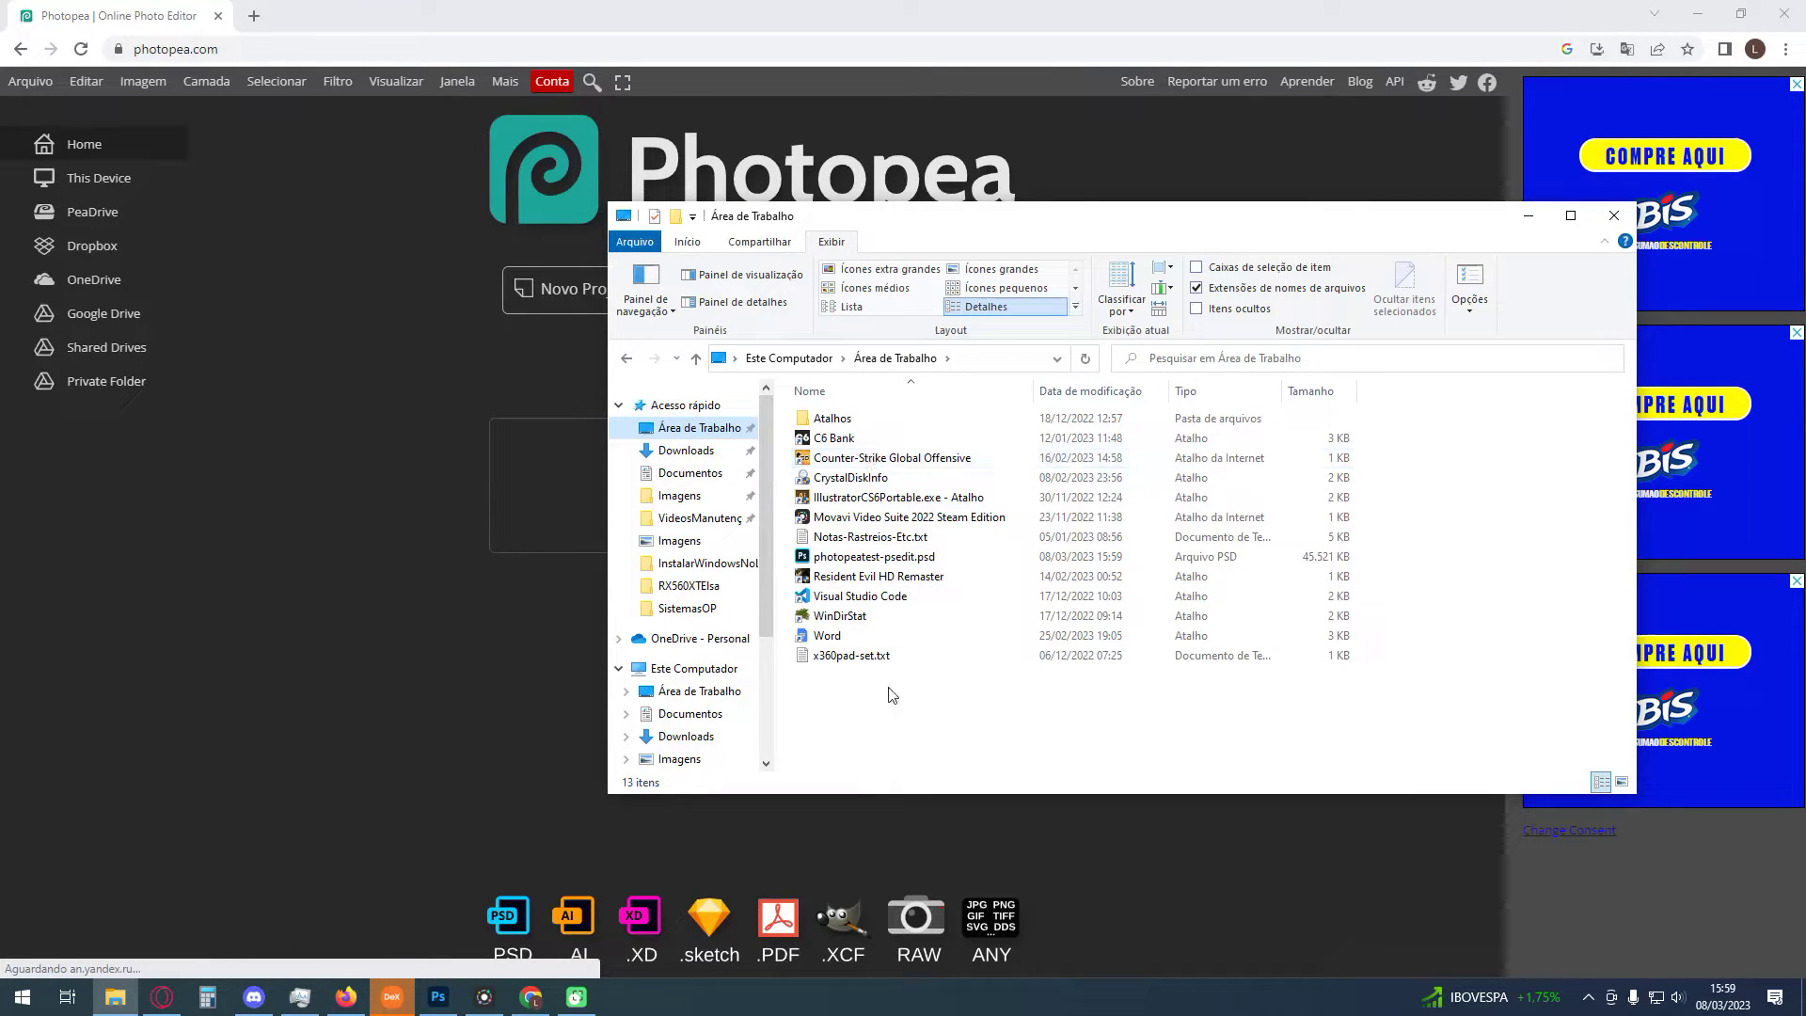
left_click(889, 564)
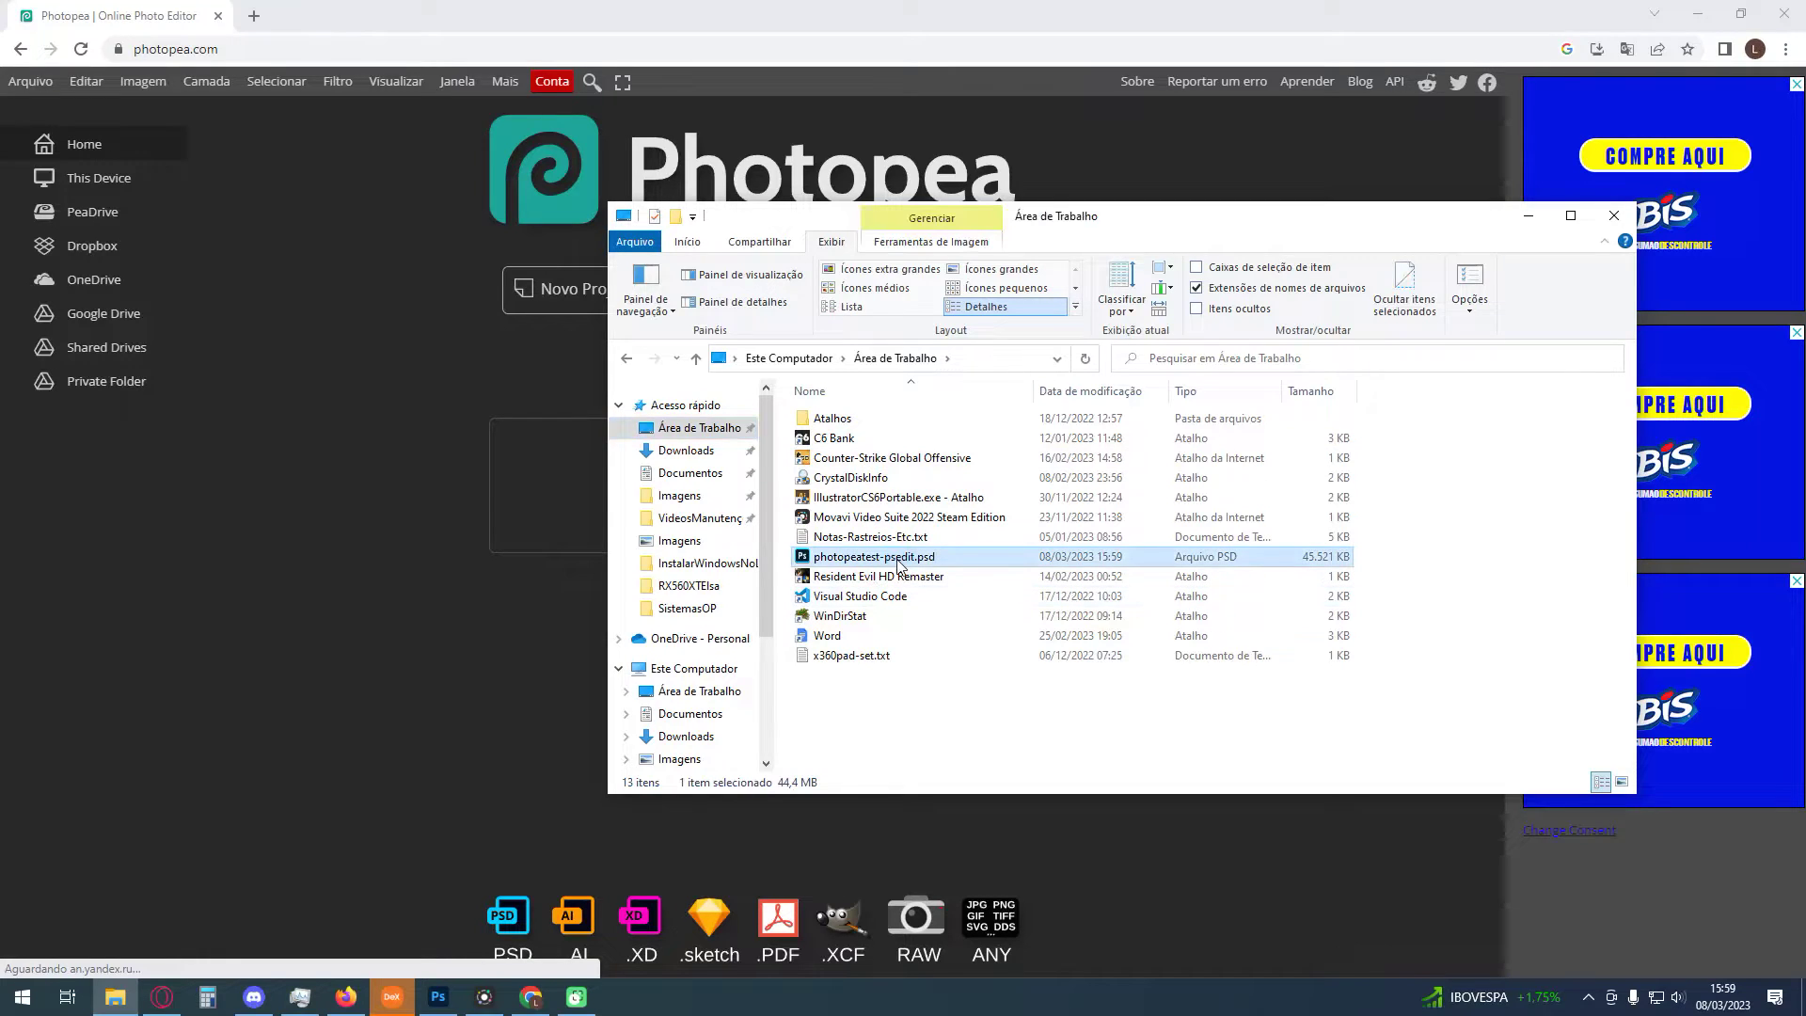
mouse_move(898, 564)
left_mouse_down()
mouse_move(669, 680)
mouse_move(368, 926)
mouse_move(747, 545)
left_mouse_up()
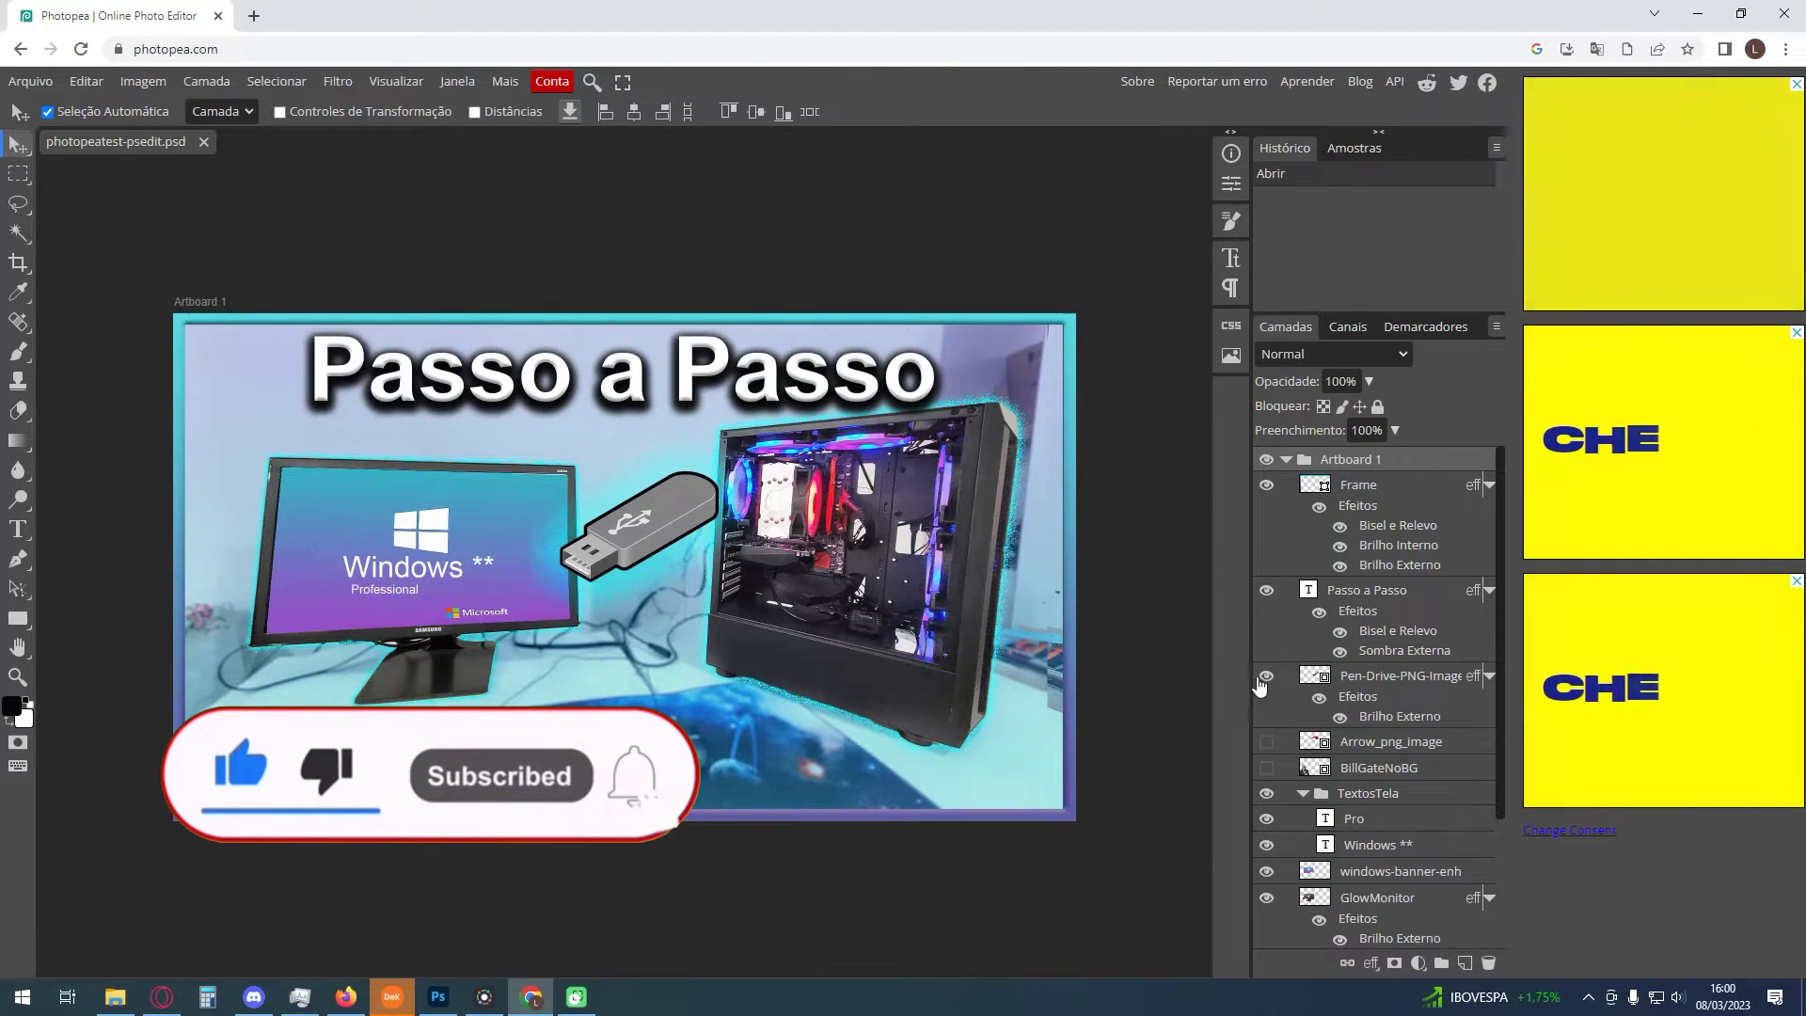
Scroll through the layer list and open the context menu of the chosen layer
scroll(1267, 623, "down", 2)
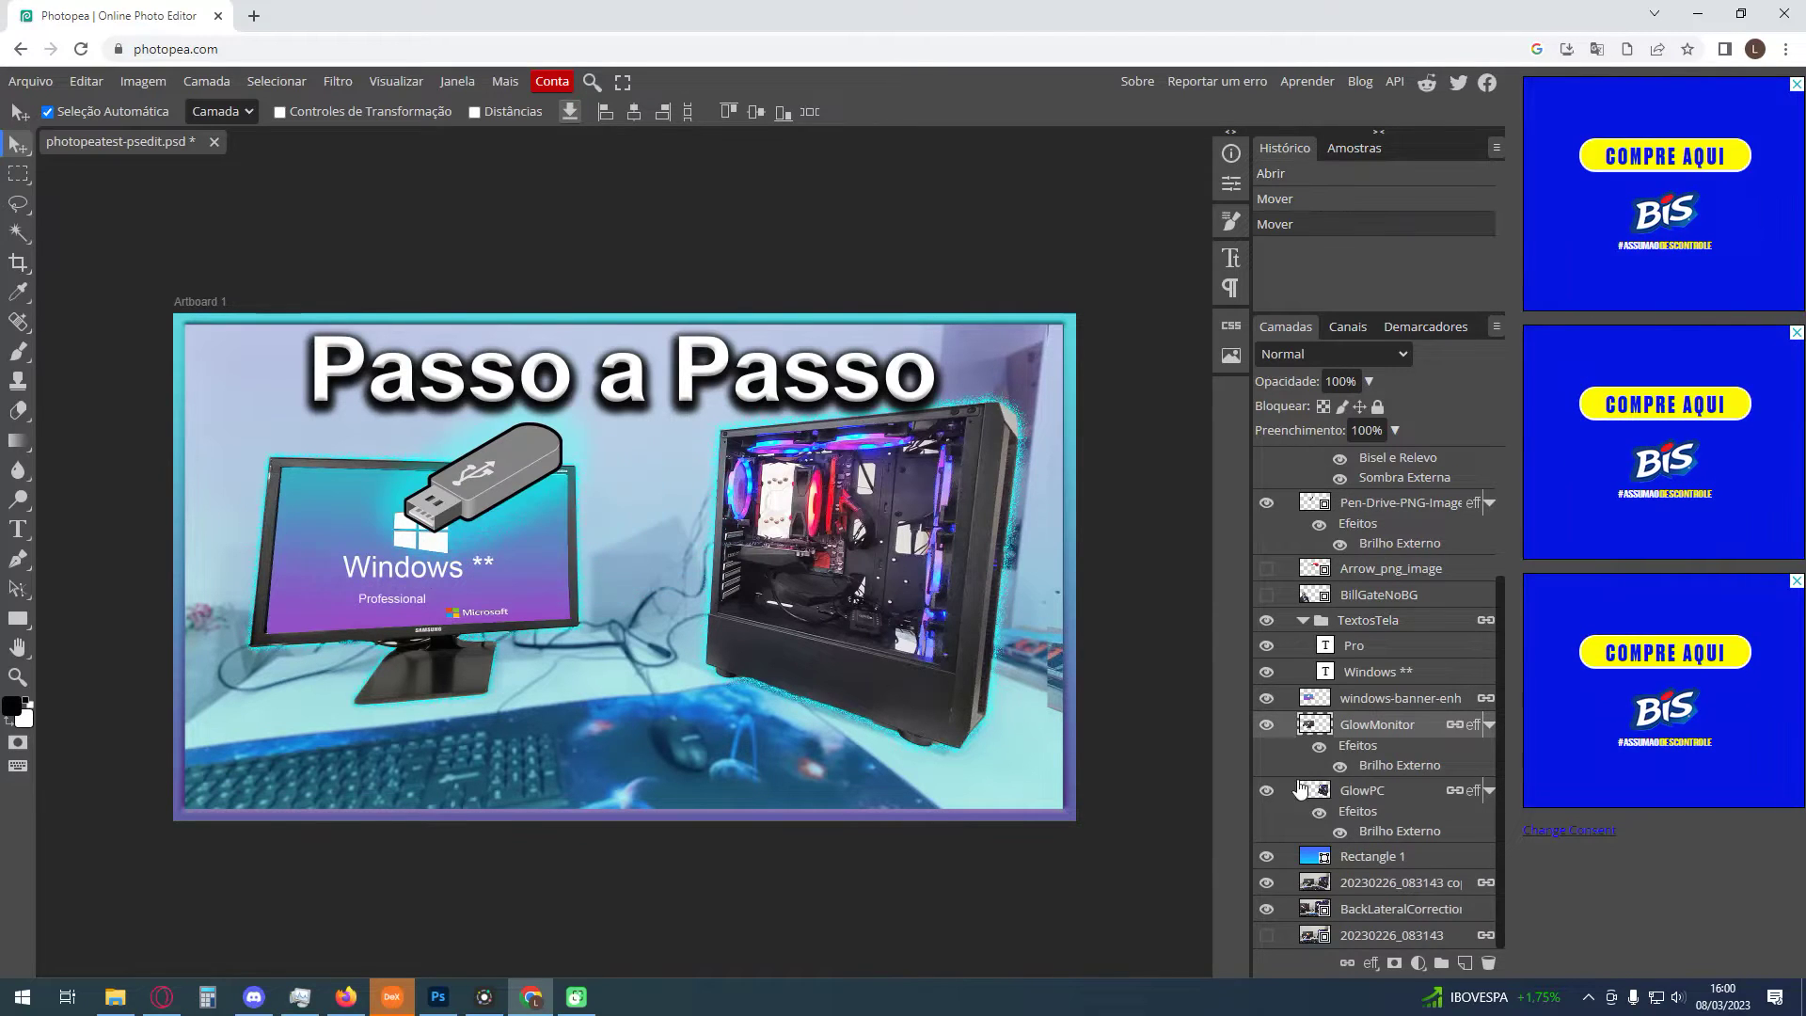
scroll(1375, 675, "up", 1)
scroll(1376, 675, "up", 1)
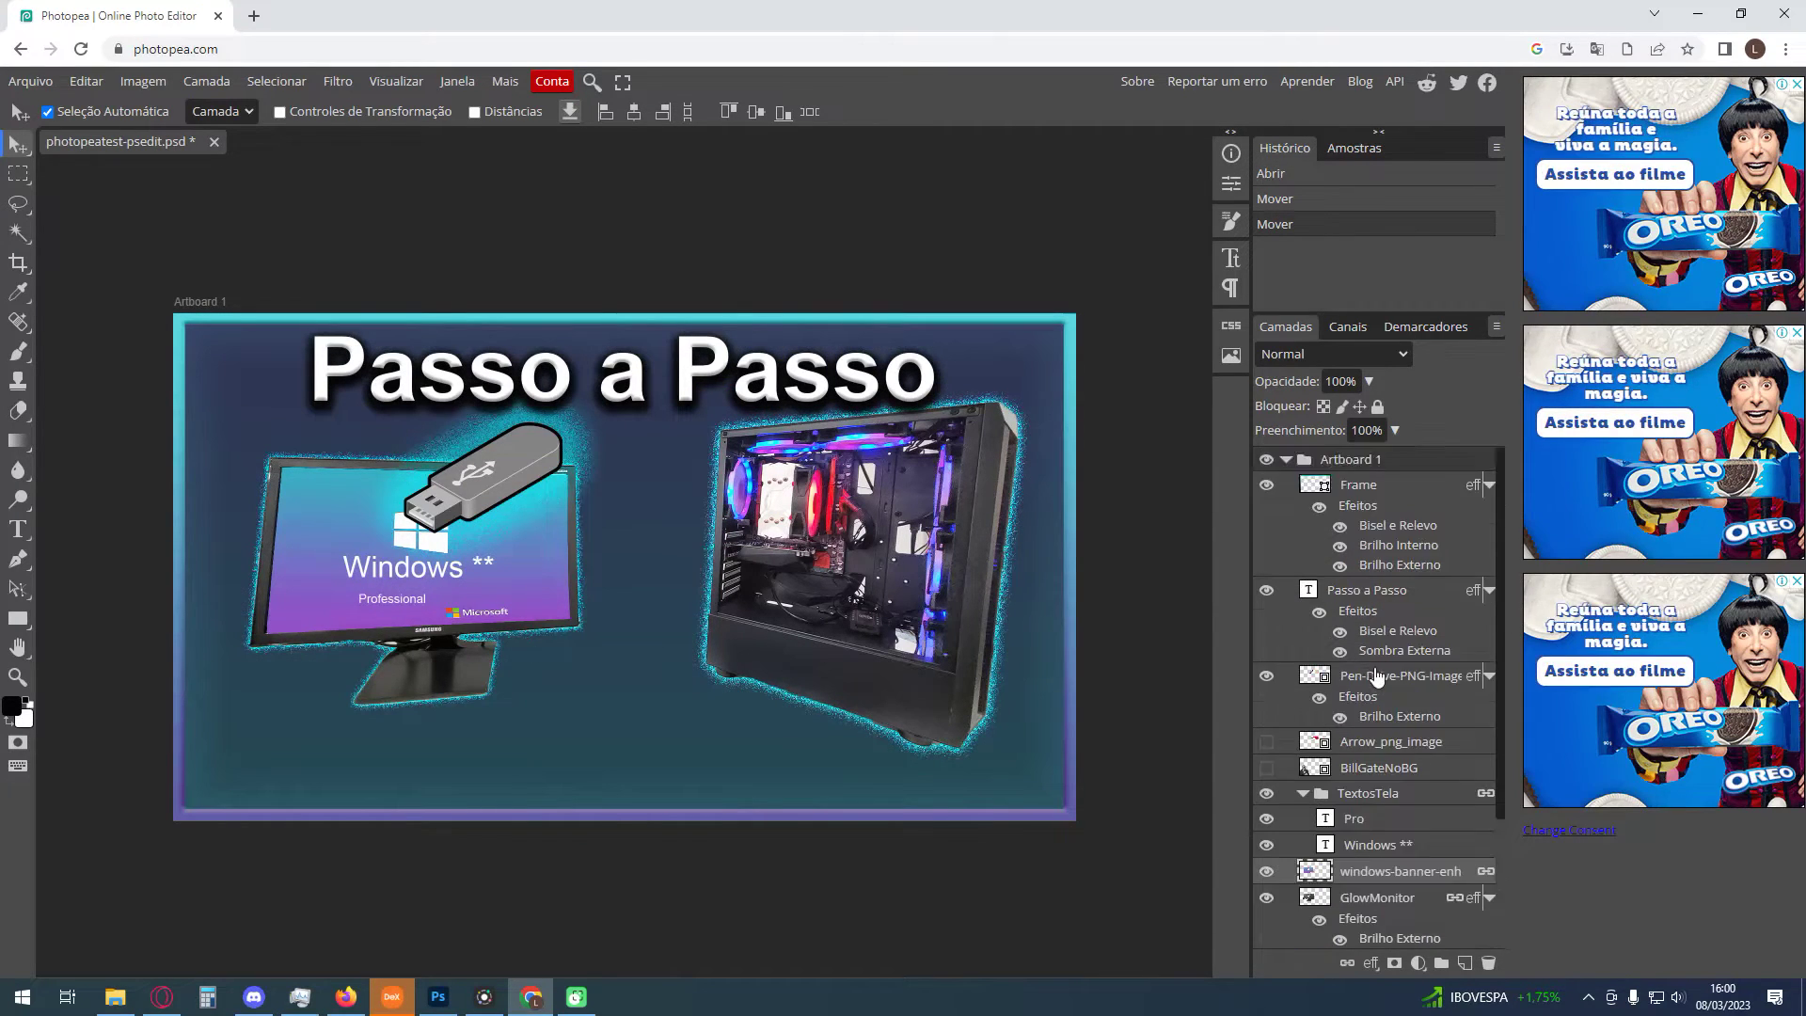
scroll(1376, 675, "down", 2)
right_click(1354, 700)
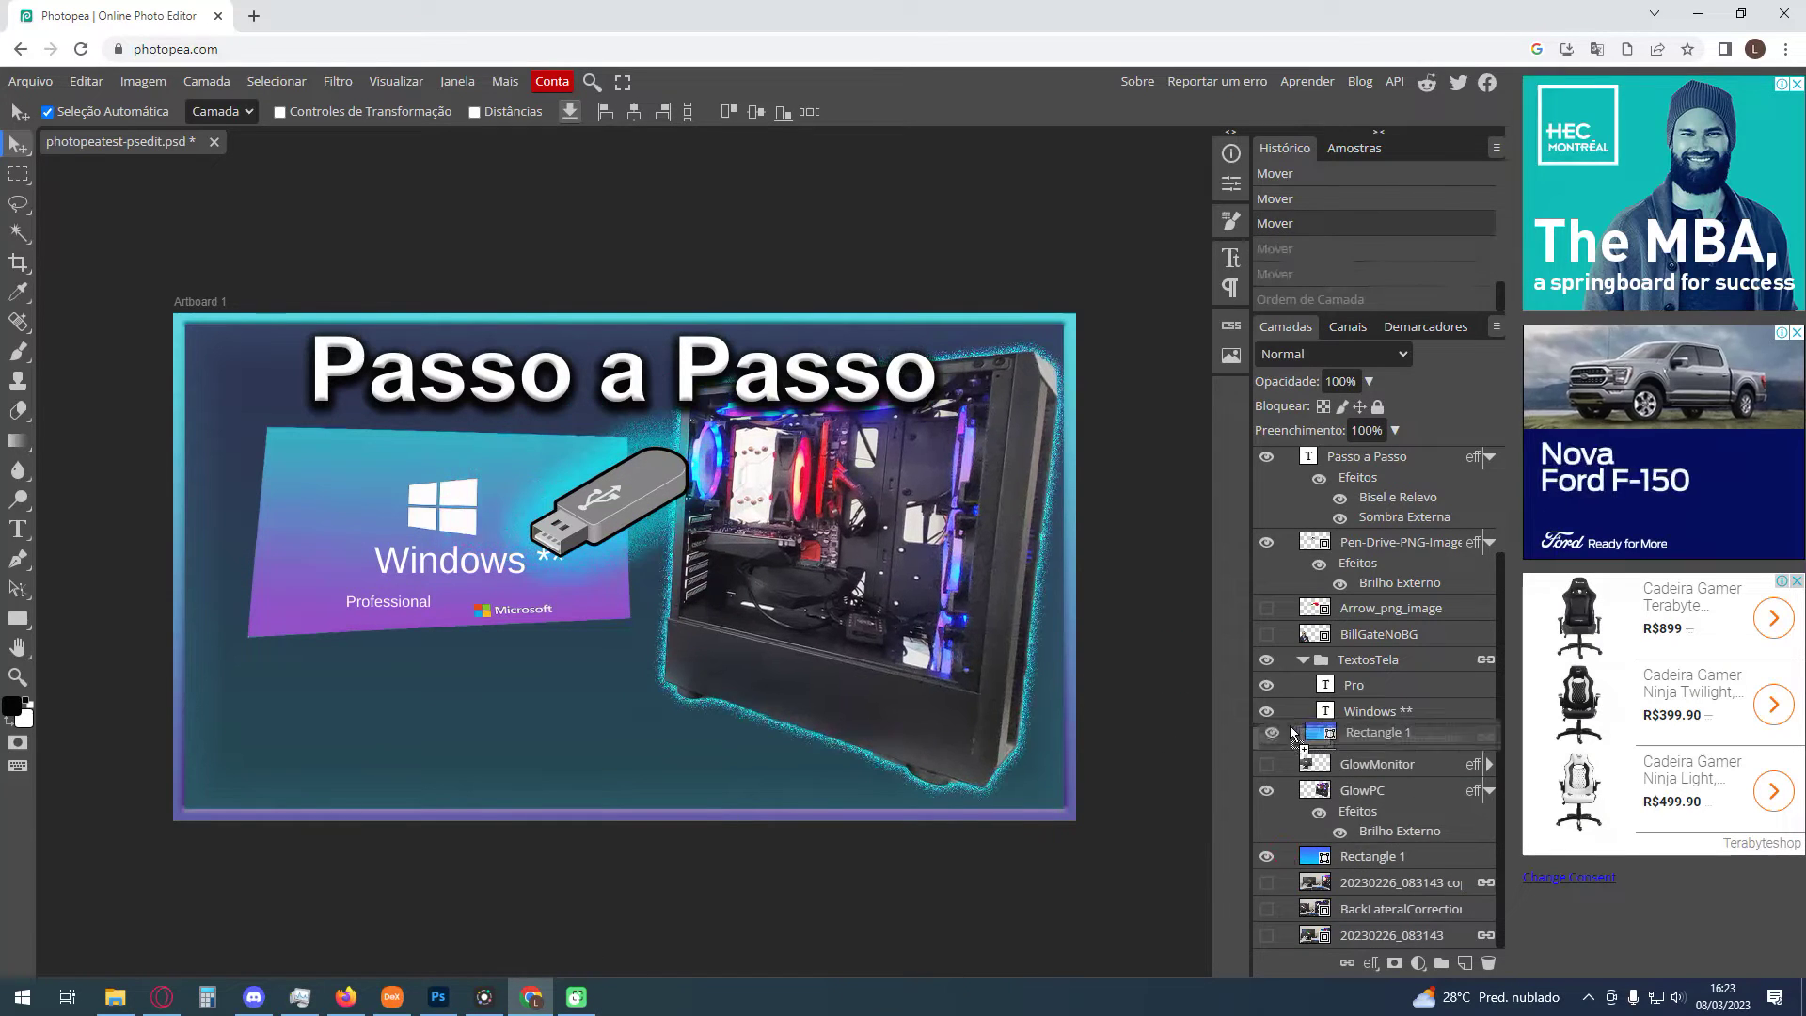
Enlarge the Windows banner, shift its contents right, and commit the transform
left_click(361, 547)
left_click(279, 112)
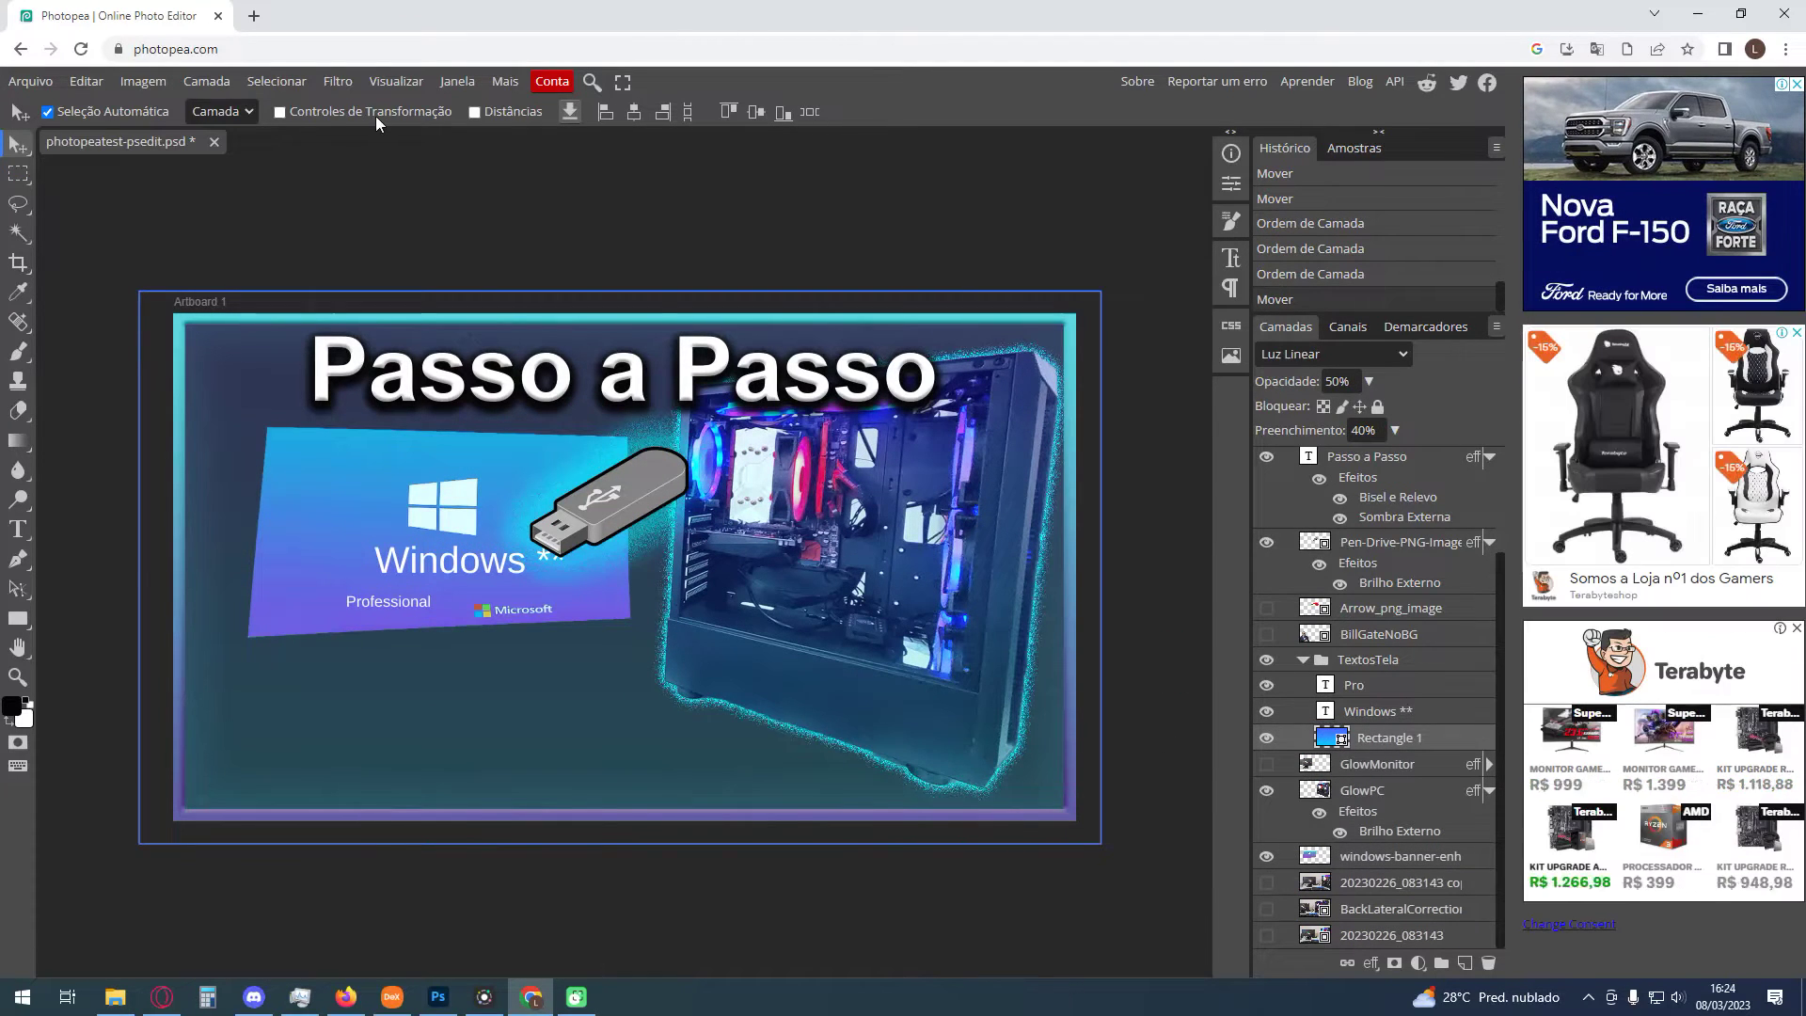
left_click_drag(173, 767, 33, 960)
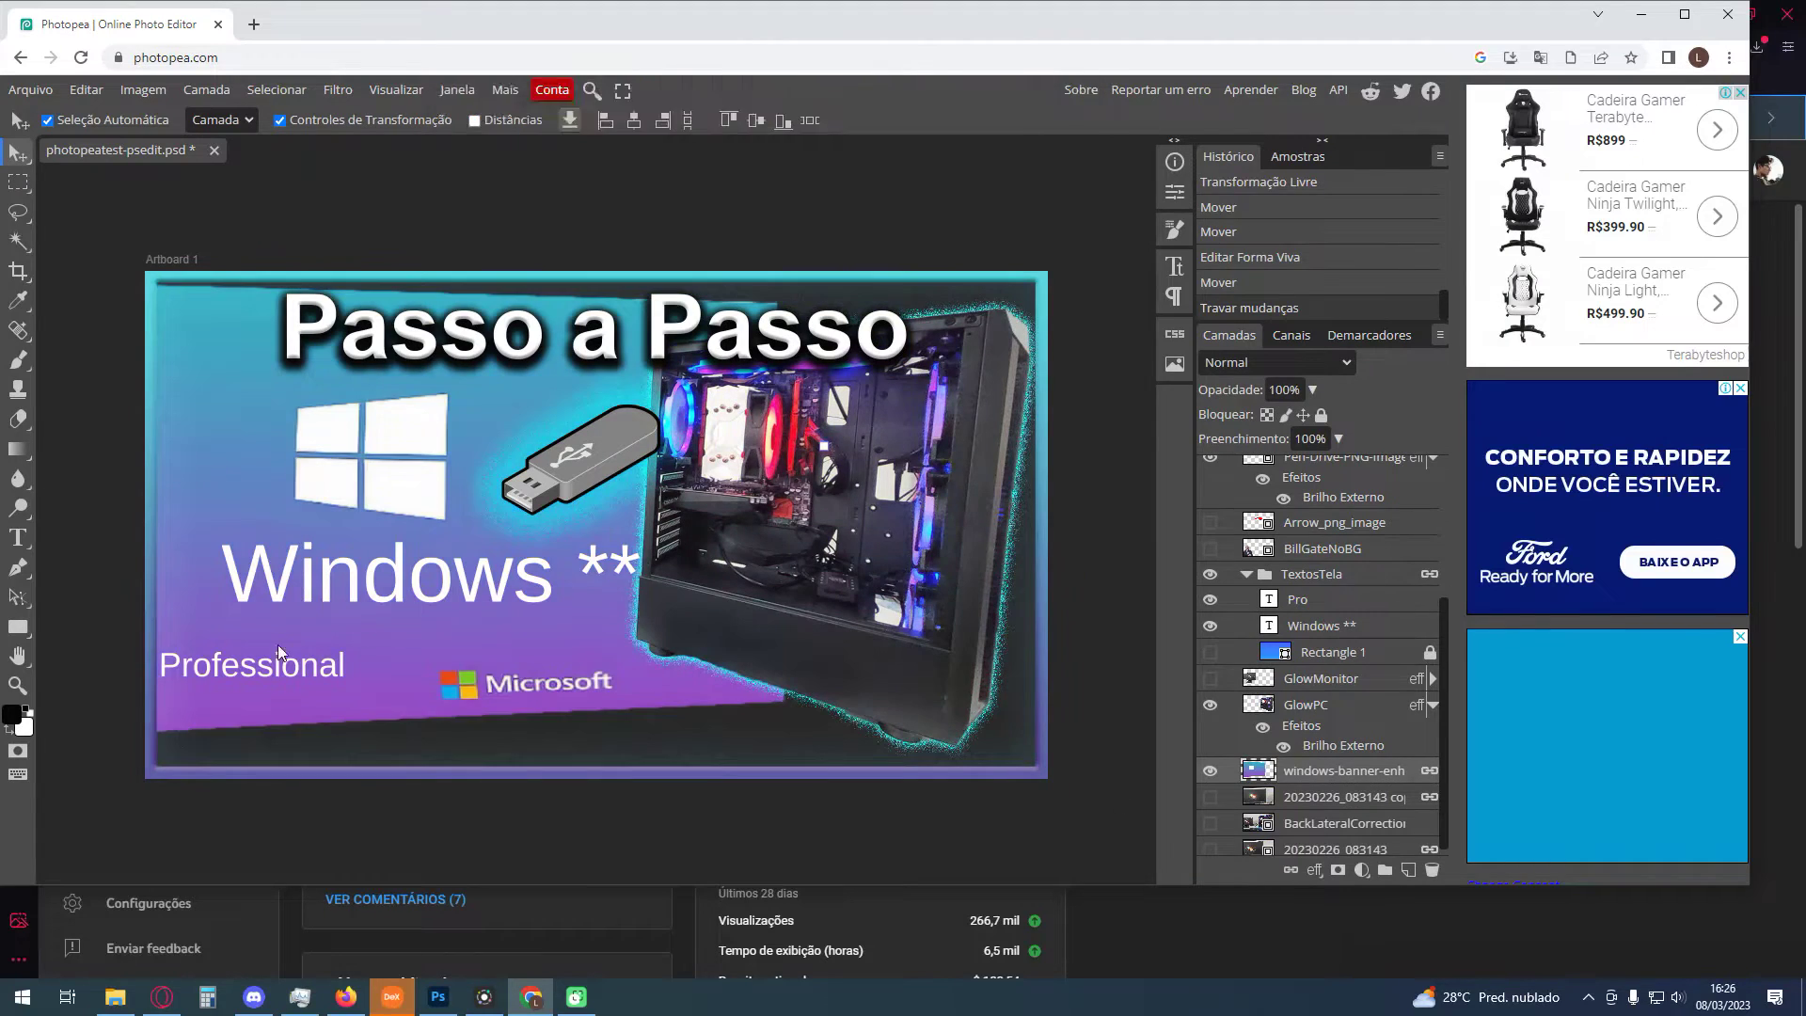
left_click_drag(260, 553, 330, 567)
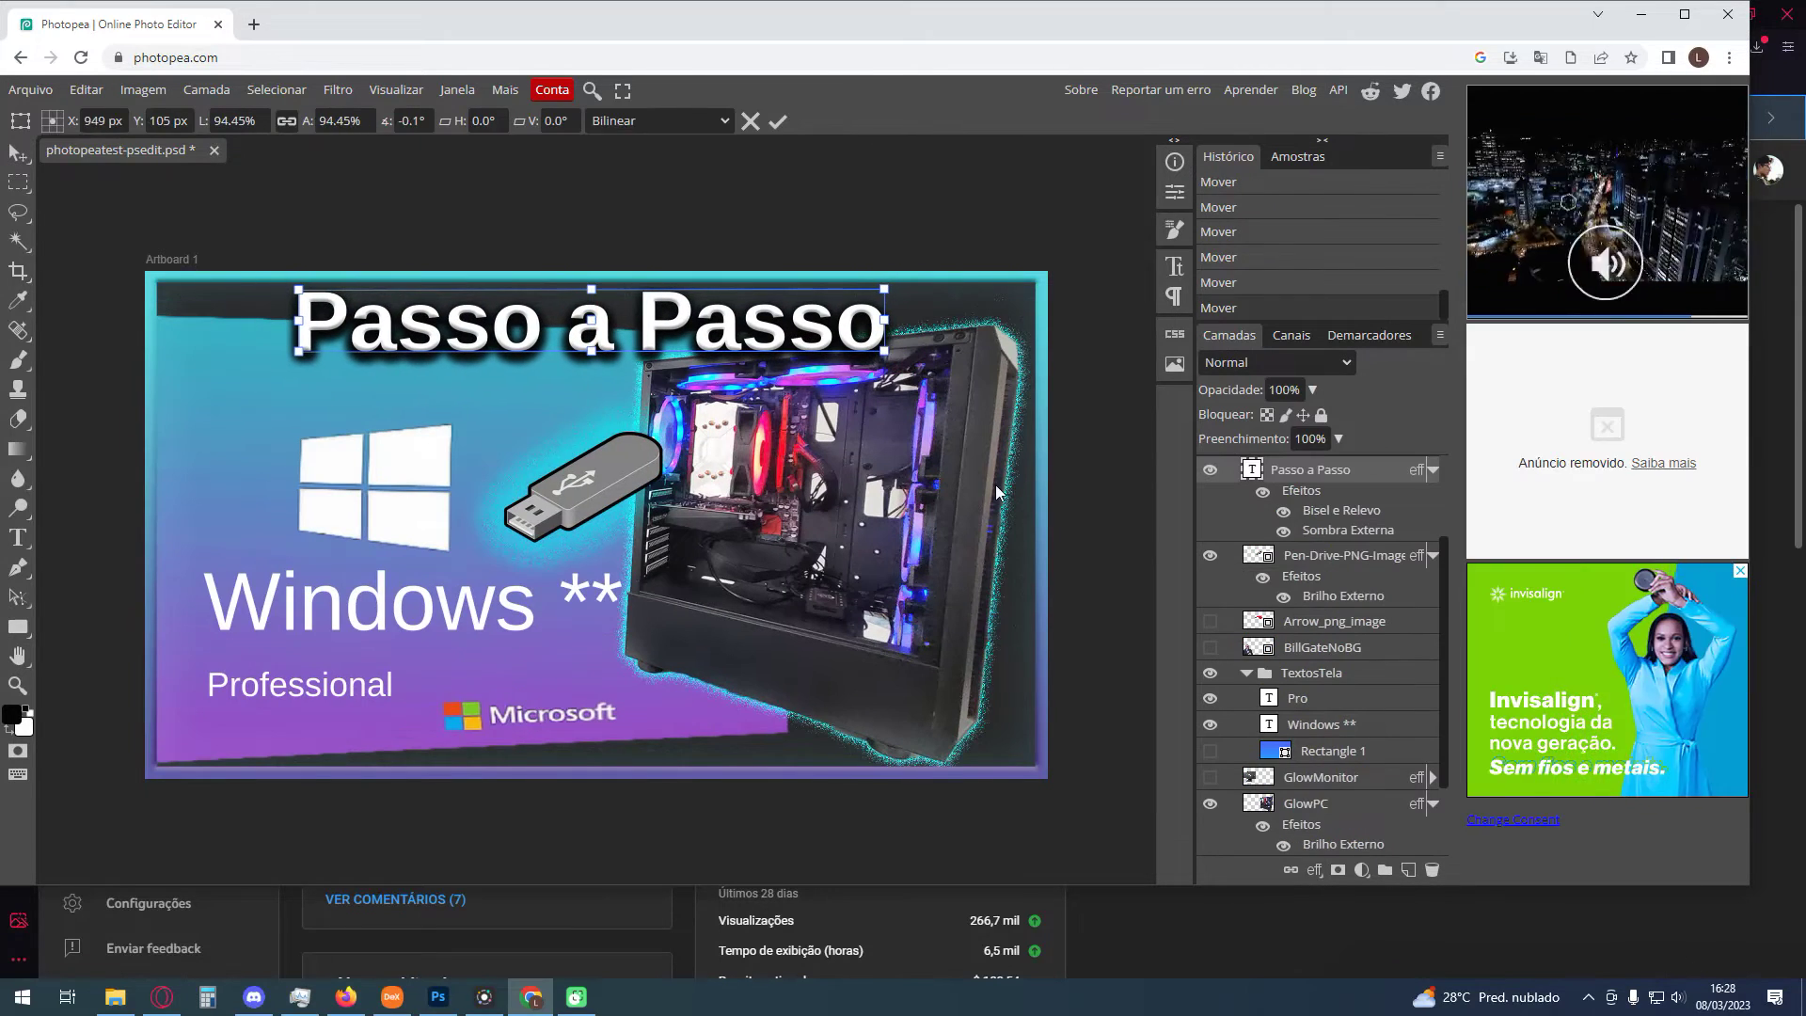
key("Return")
Nudge the pen drive down-left and turn Rectangle 1 on for a brighter blue background
left_click_drag(581, 493, 566, 505)
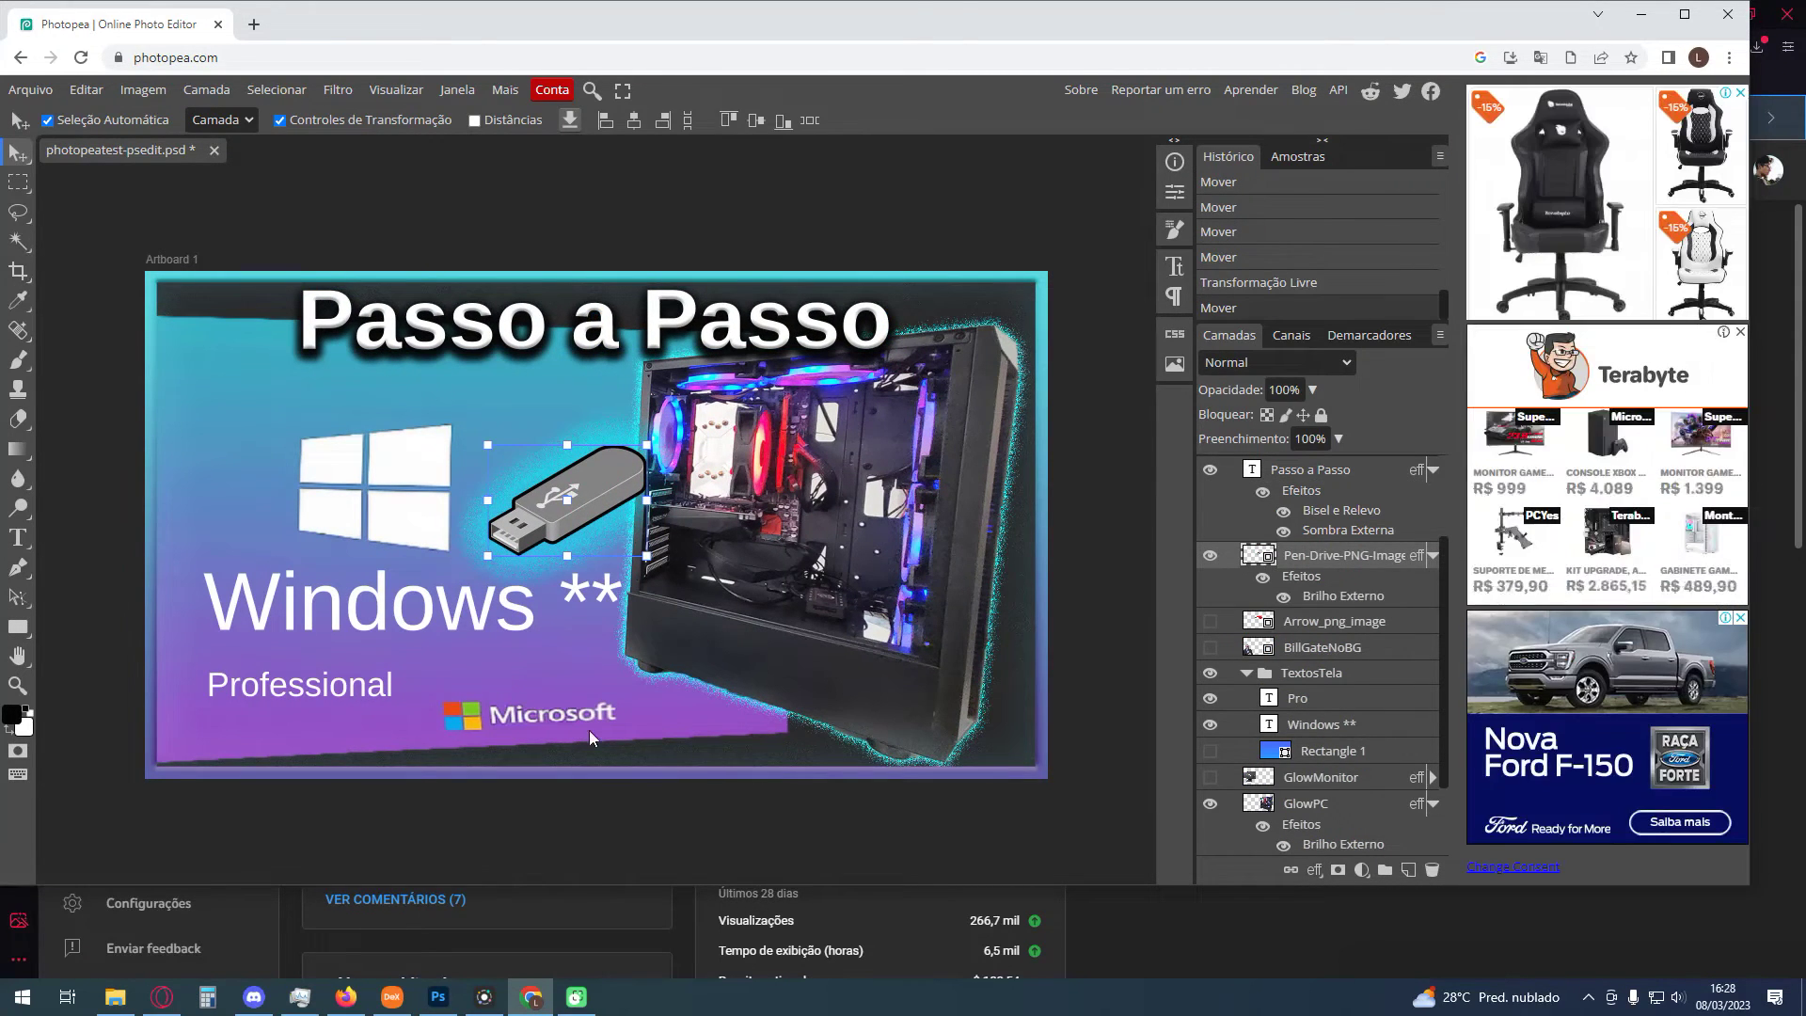
key("super+Up")
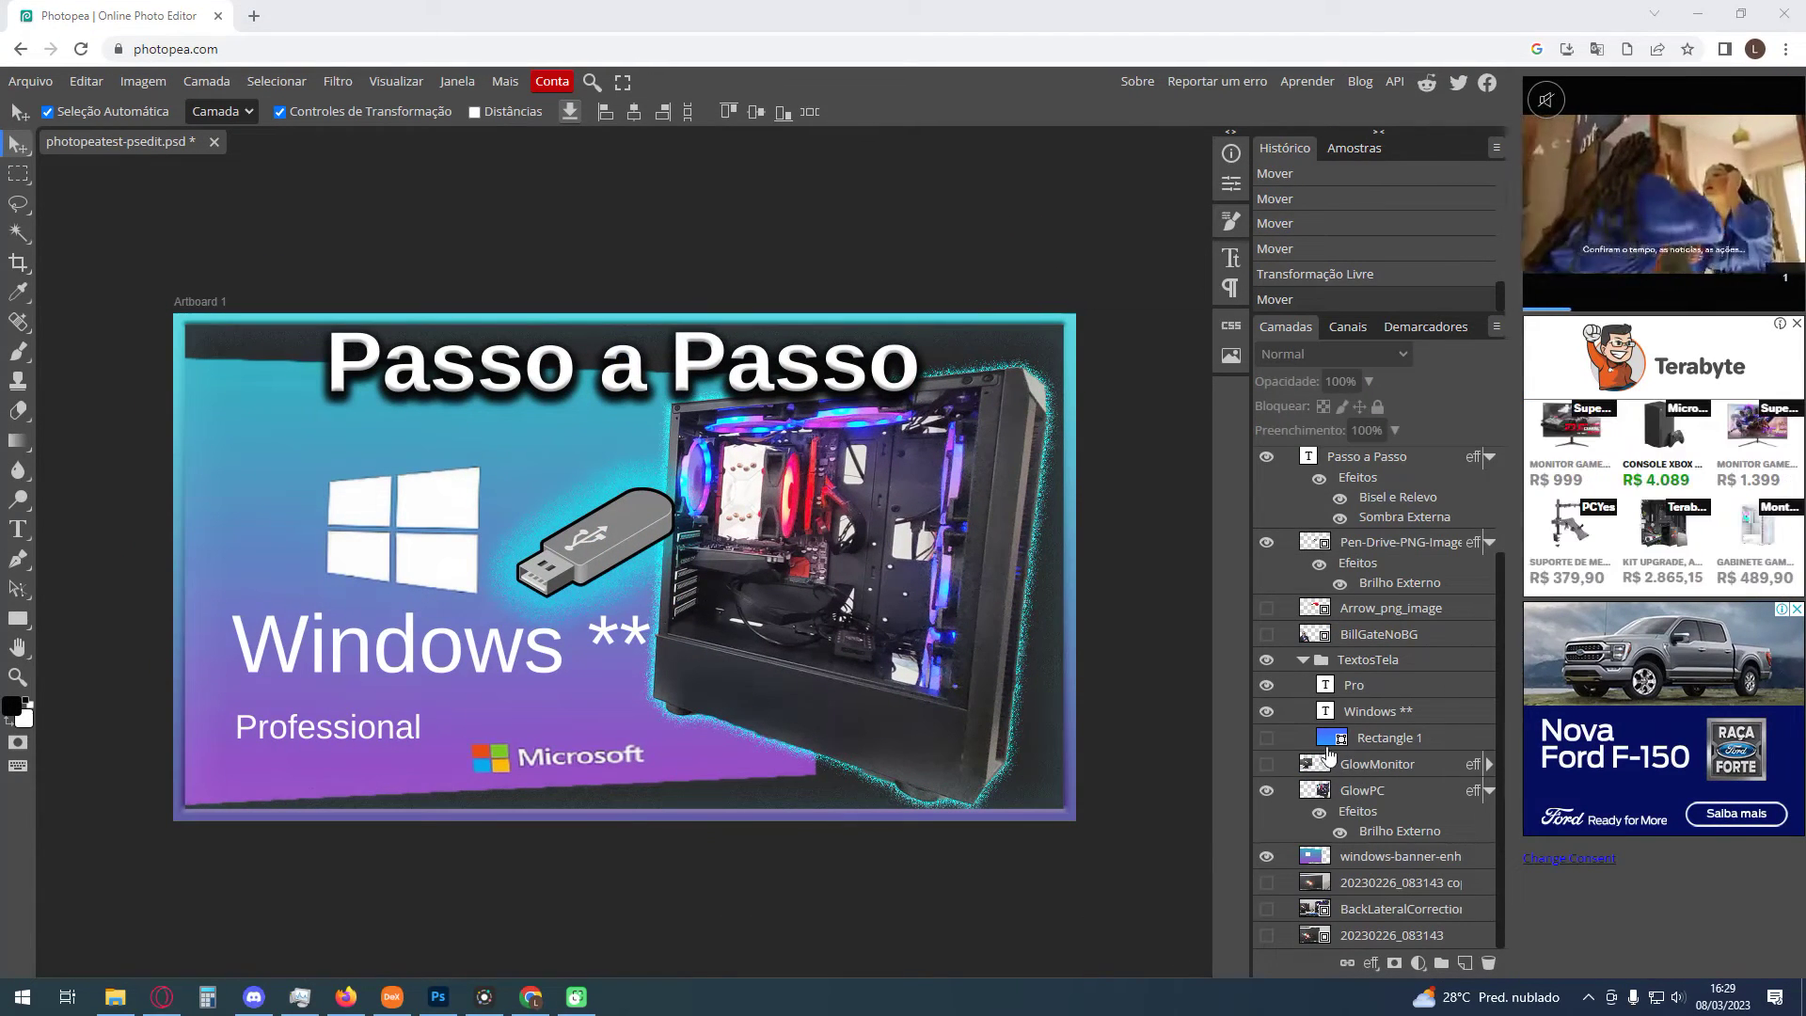
left_click(1267, 738)
left_click(1269, 740)
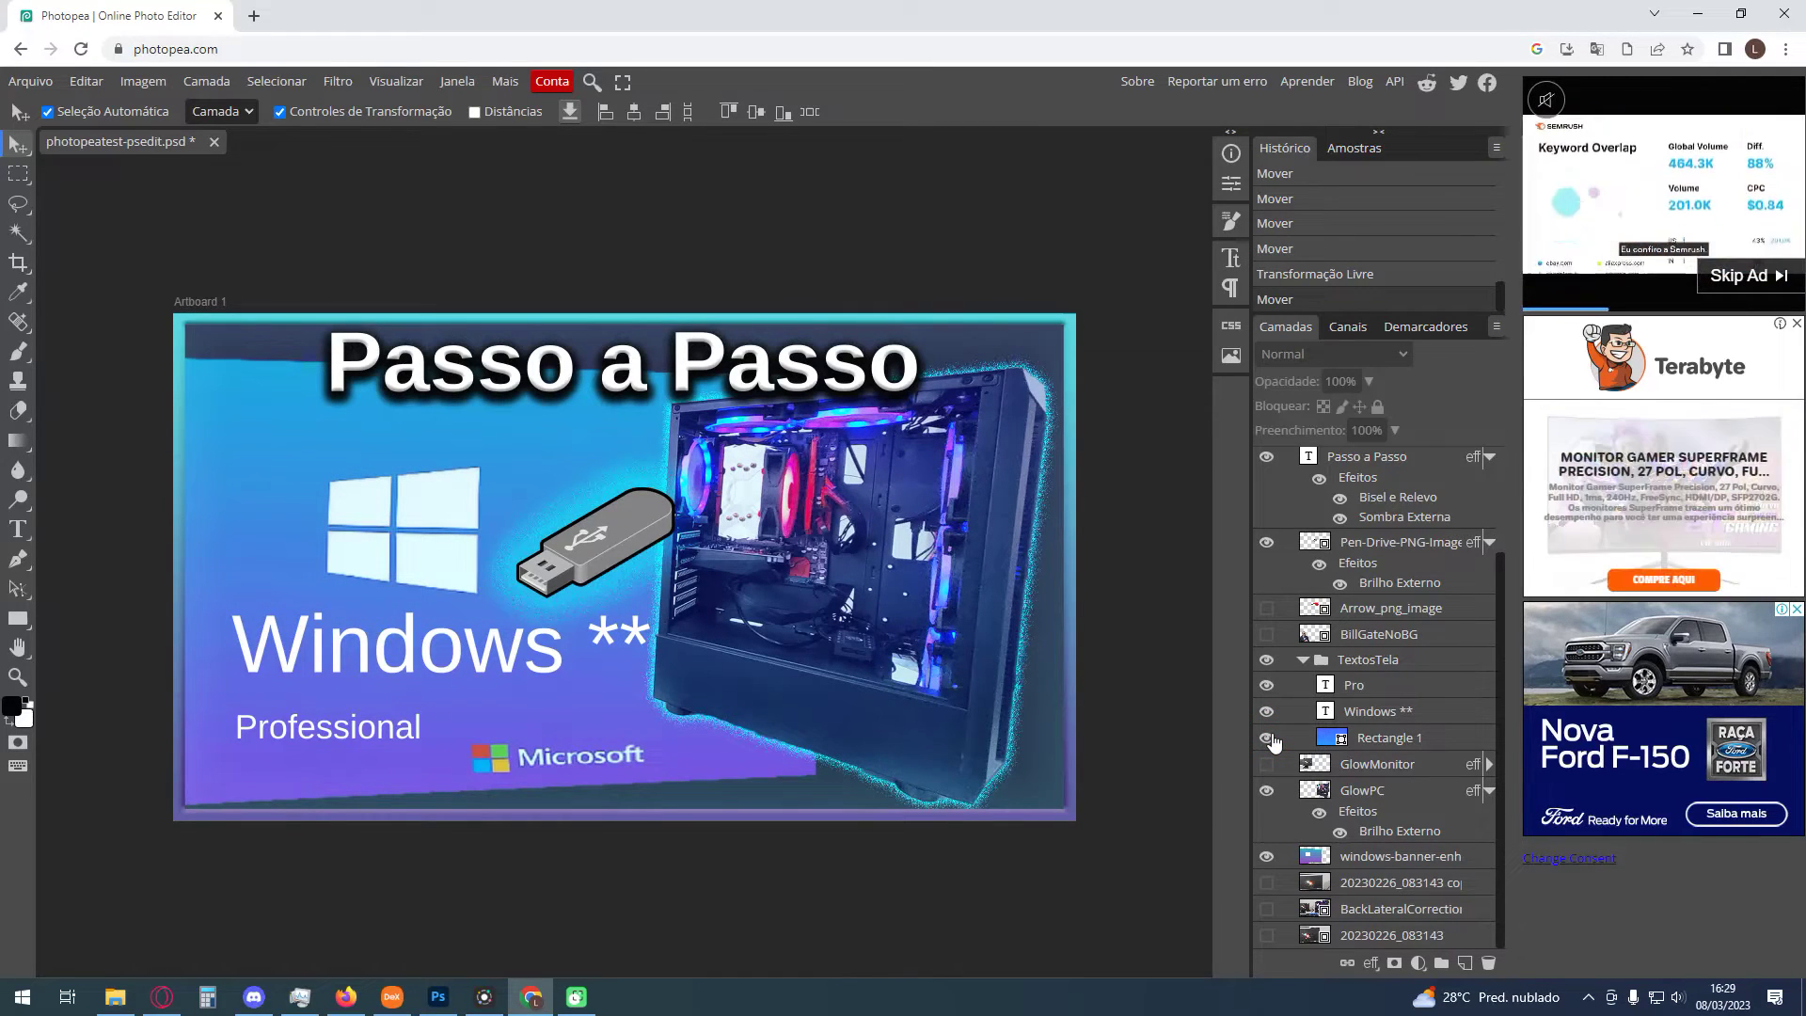
left_click(1266, 738)
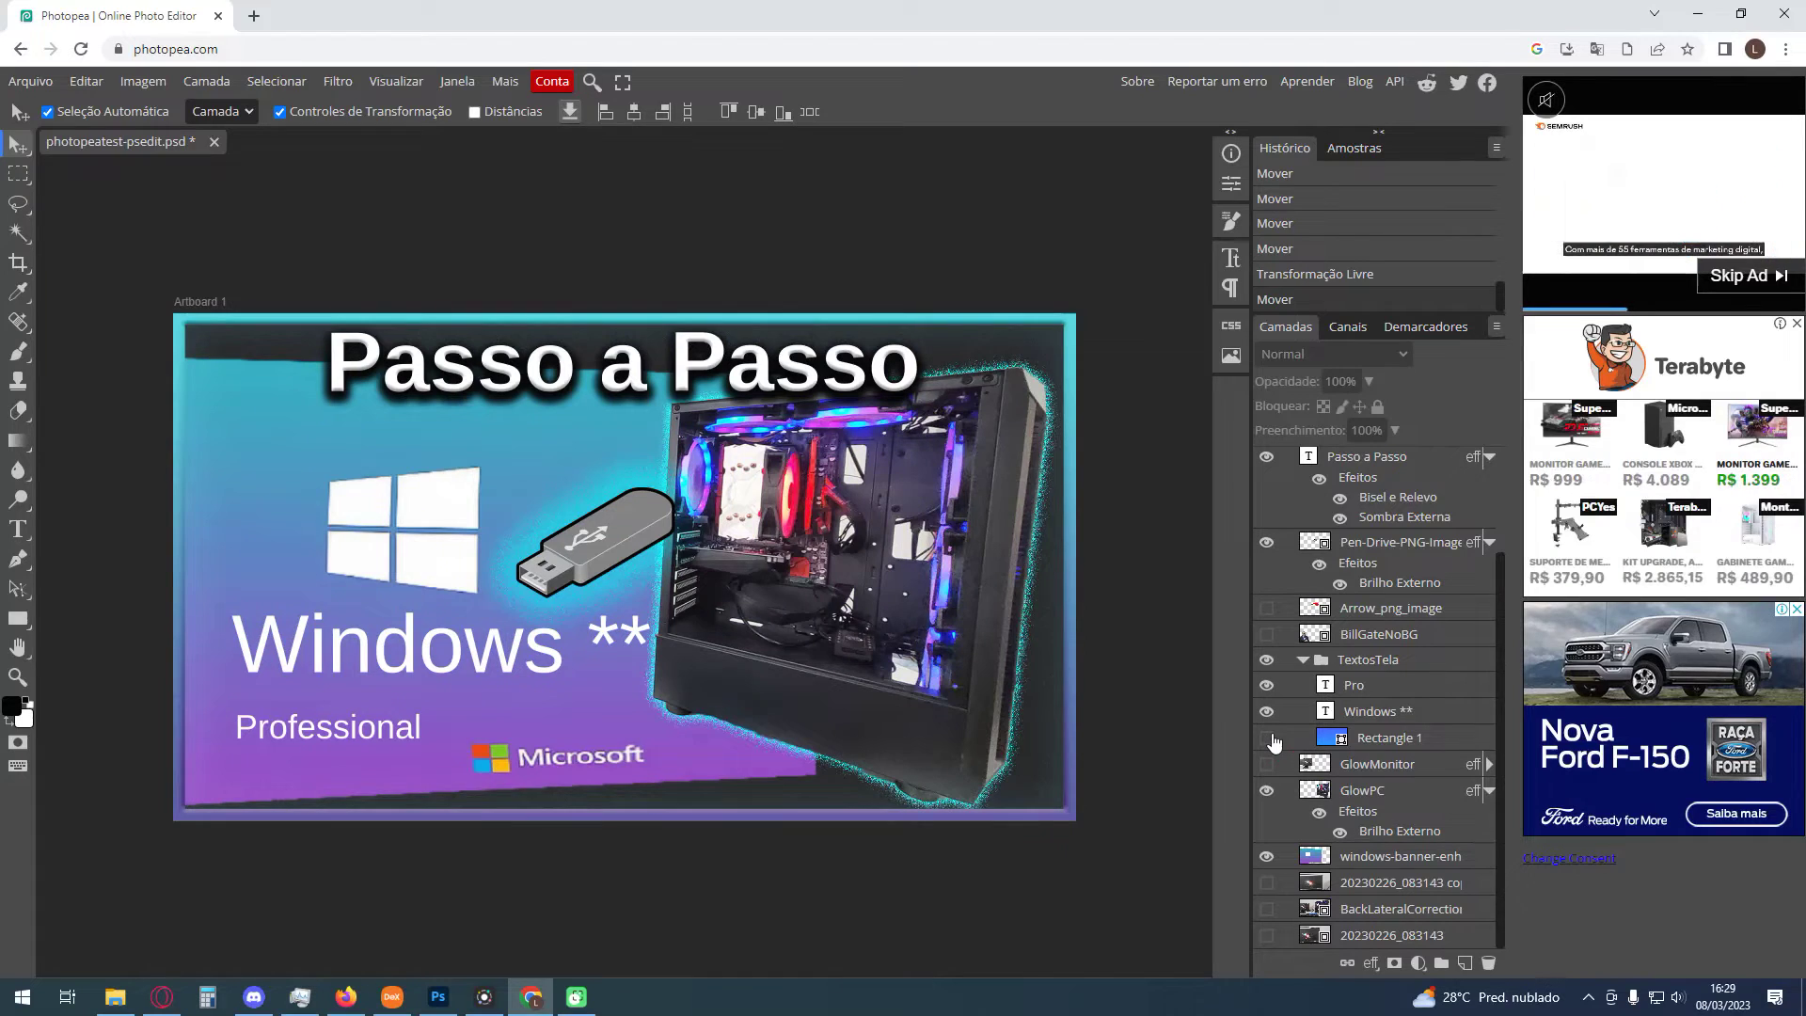
left_click(1269, 739)
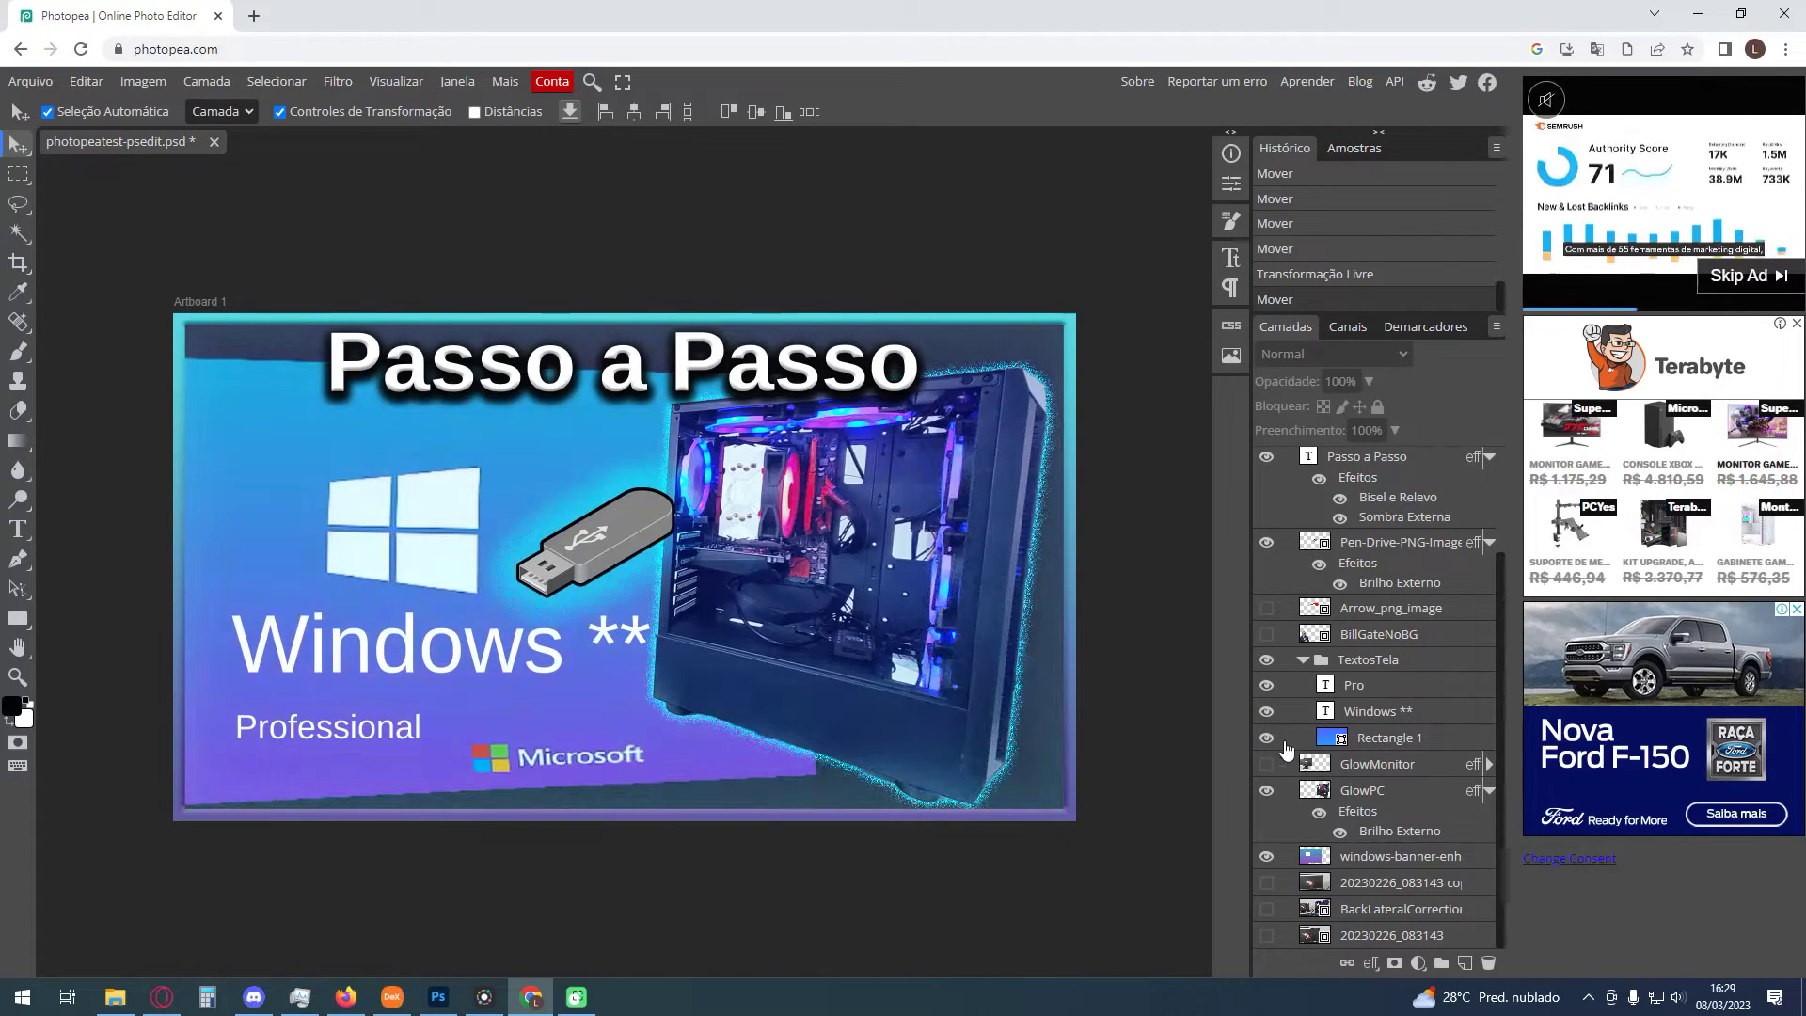
left_click(1383, 795)
Reorder Arrow_png_image, set Rectangle 1 to Normal at 60% opacity, and nudge the PC
left_click_drag(1390, 607, 1364, 804)
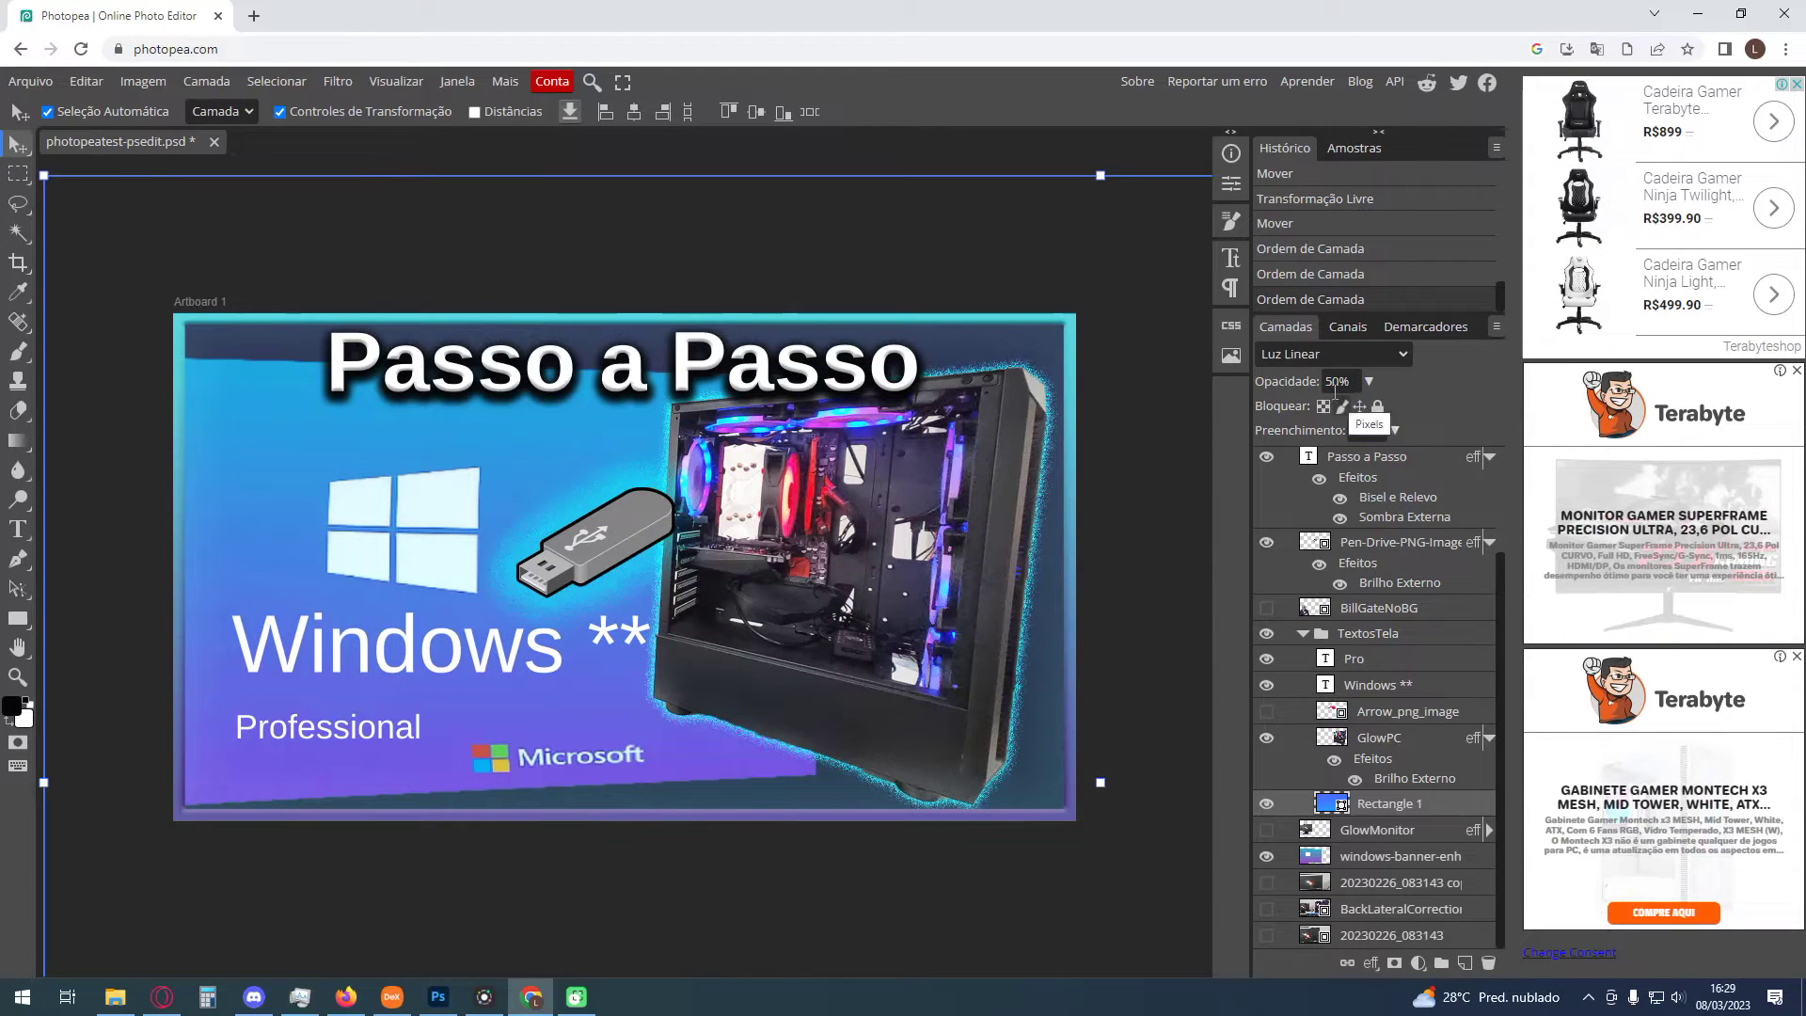
left_click_drag(1291, 386, 1306, 380)
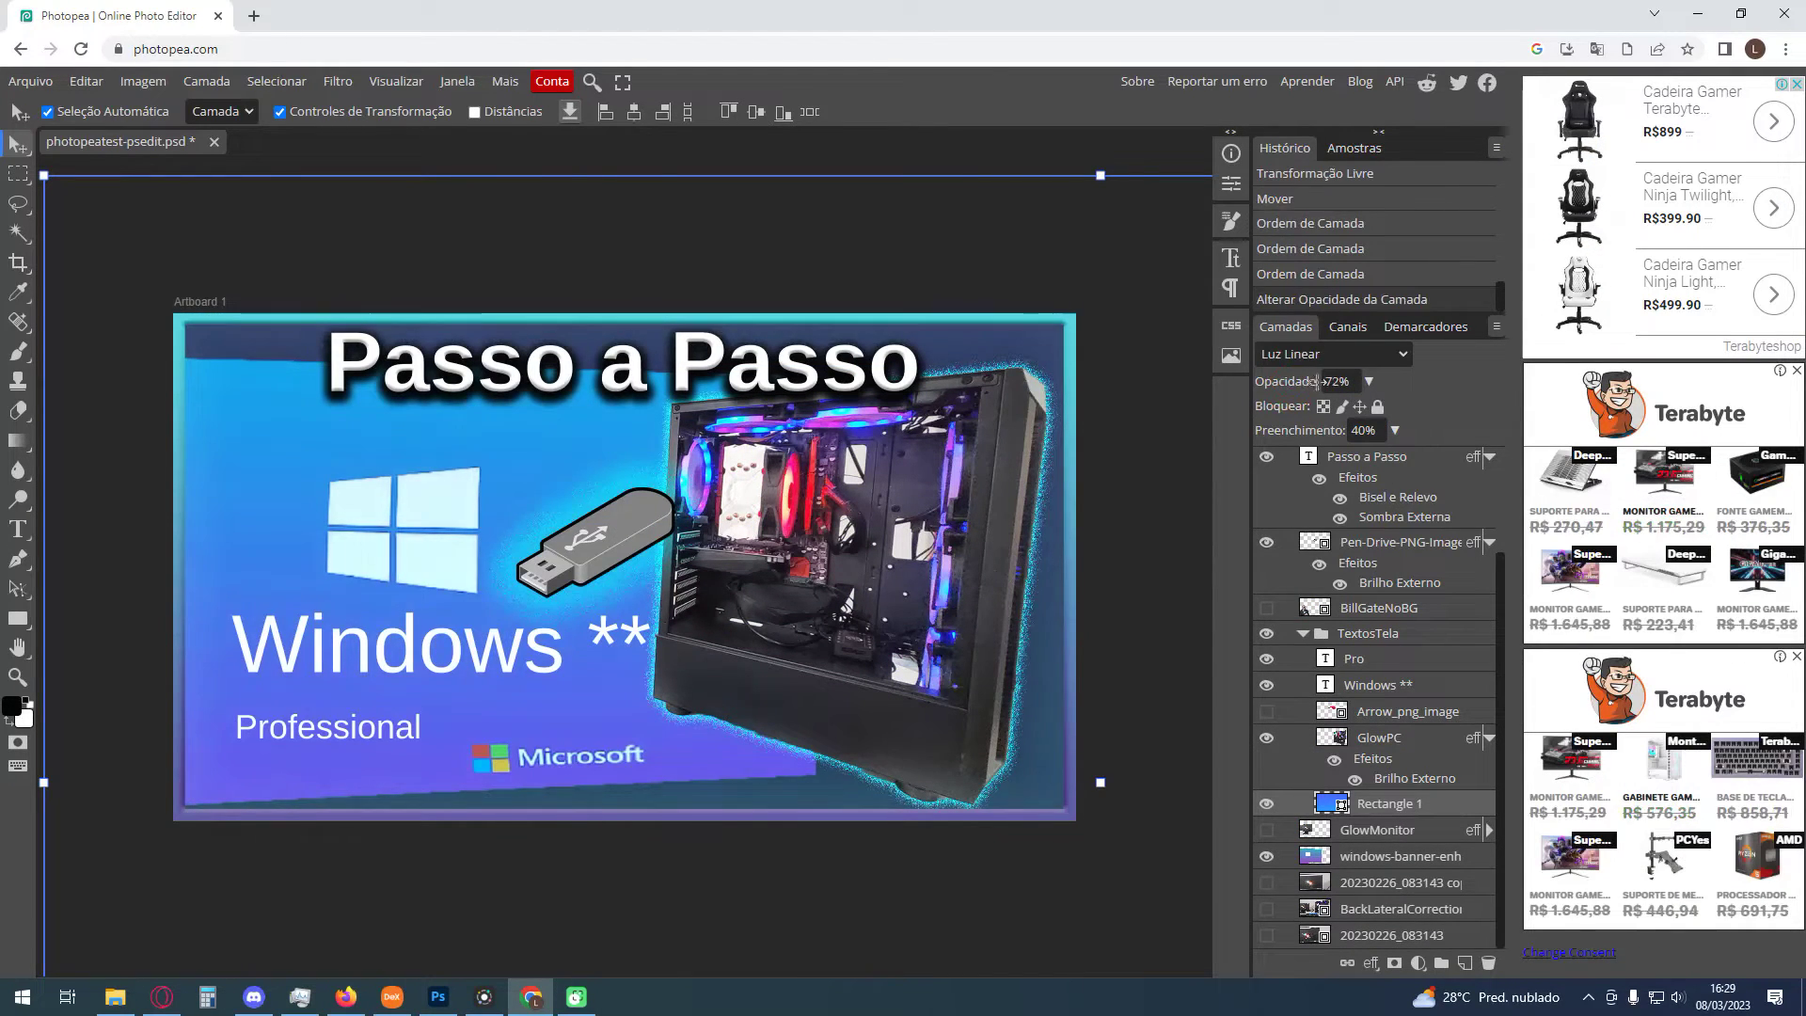
left_click(1332, 354)
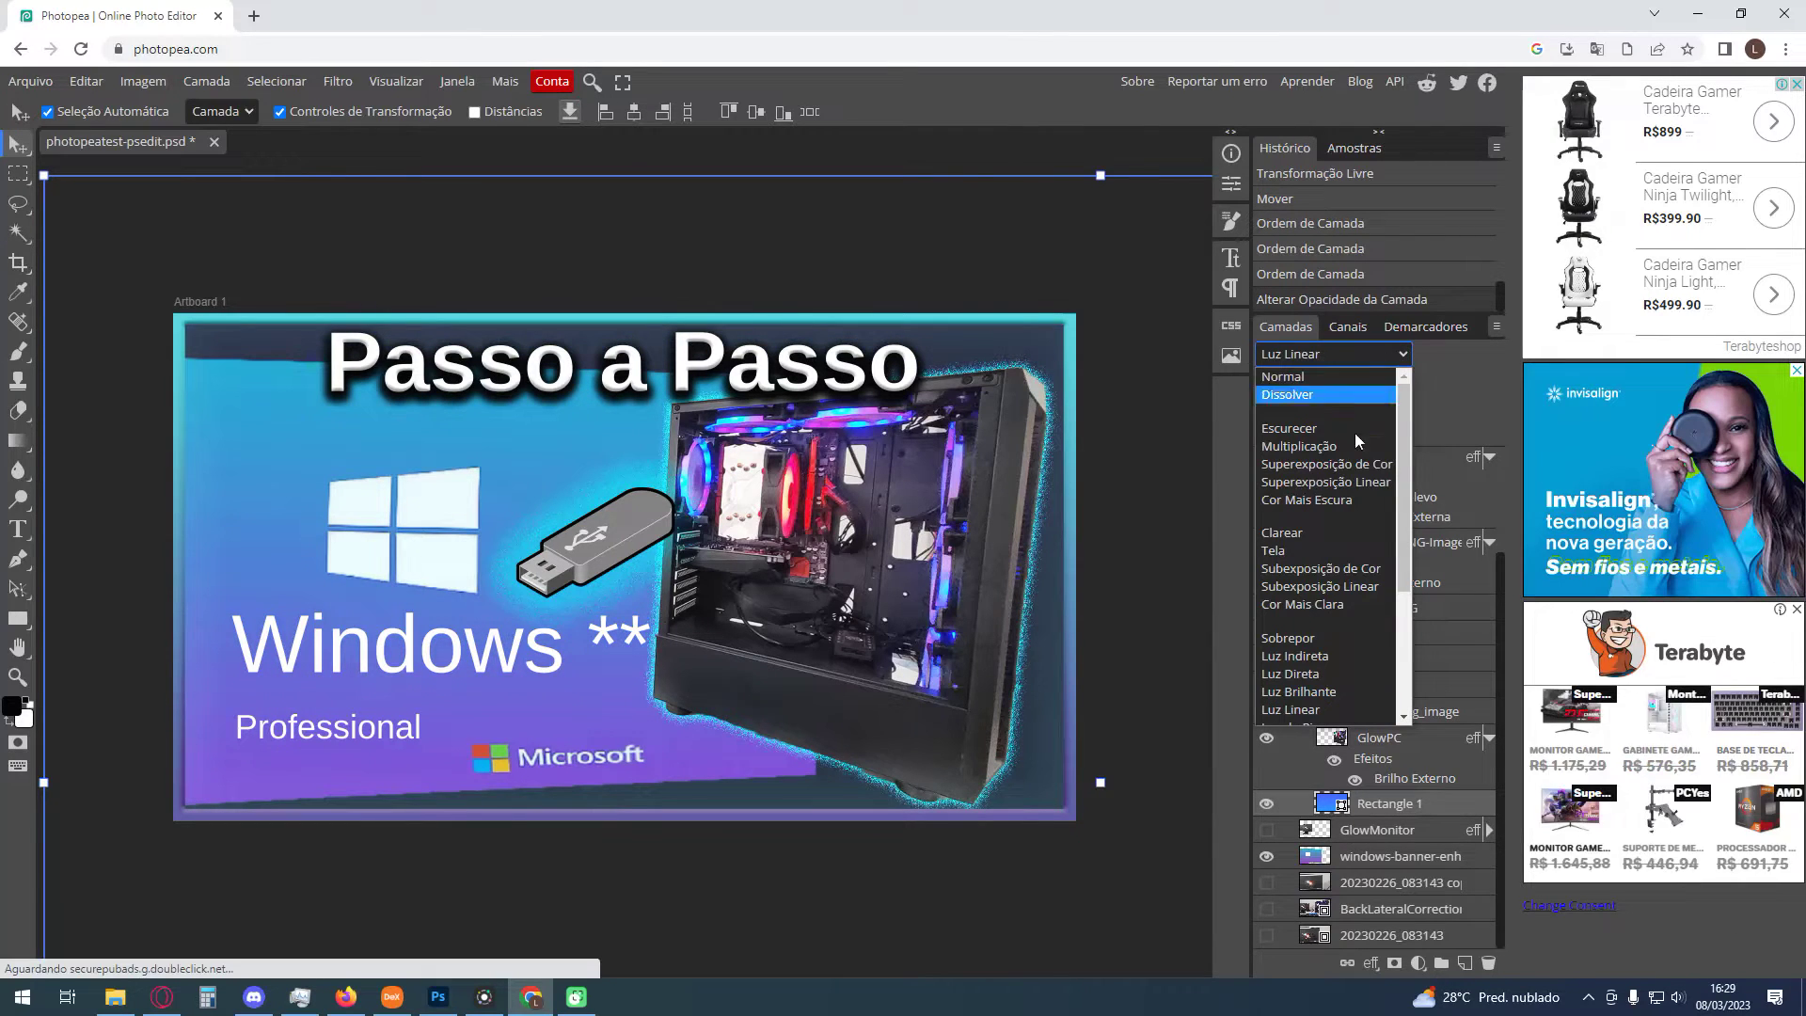
left_click(1281, 376)
left_click(945, 670)
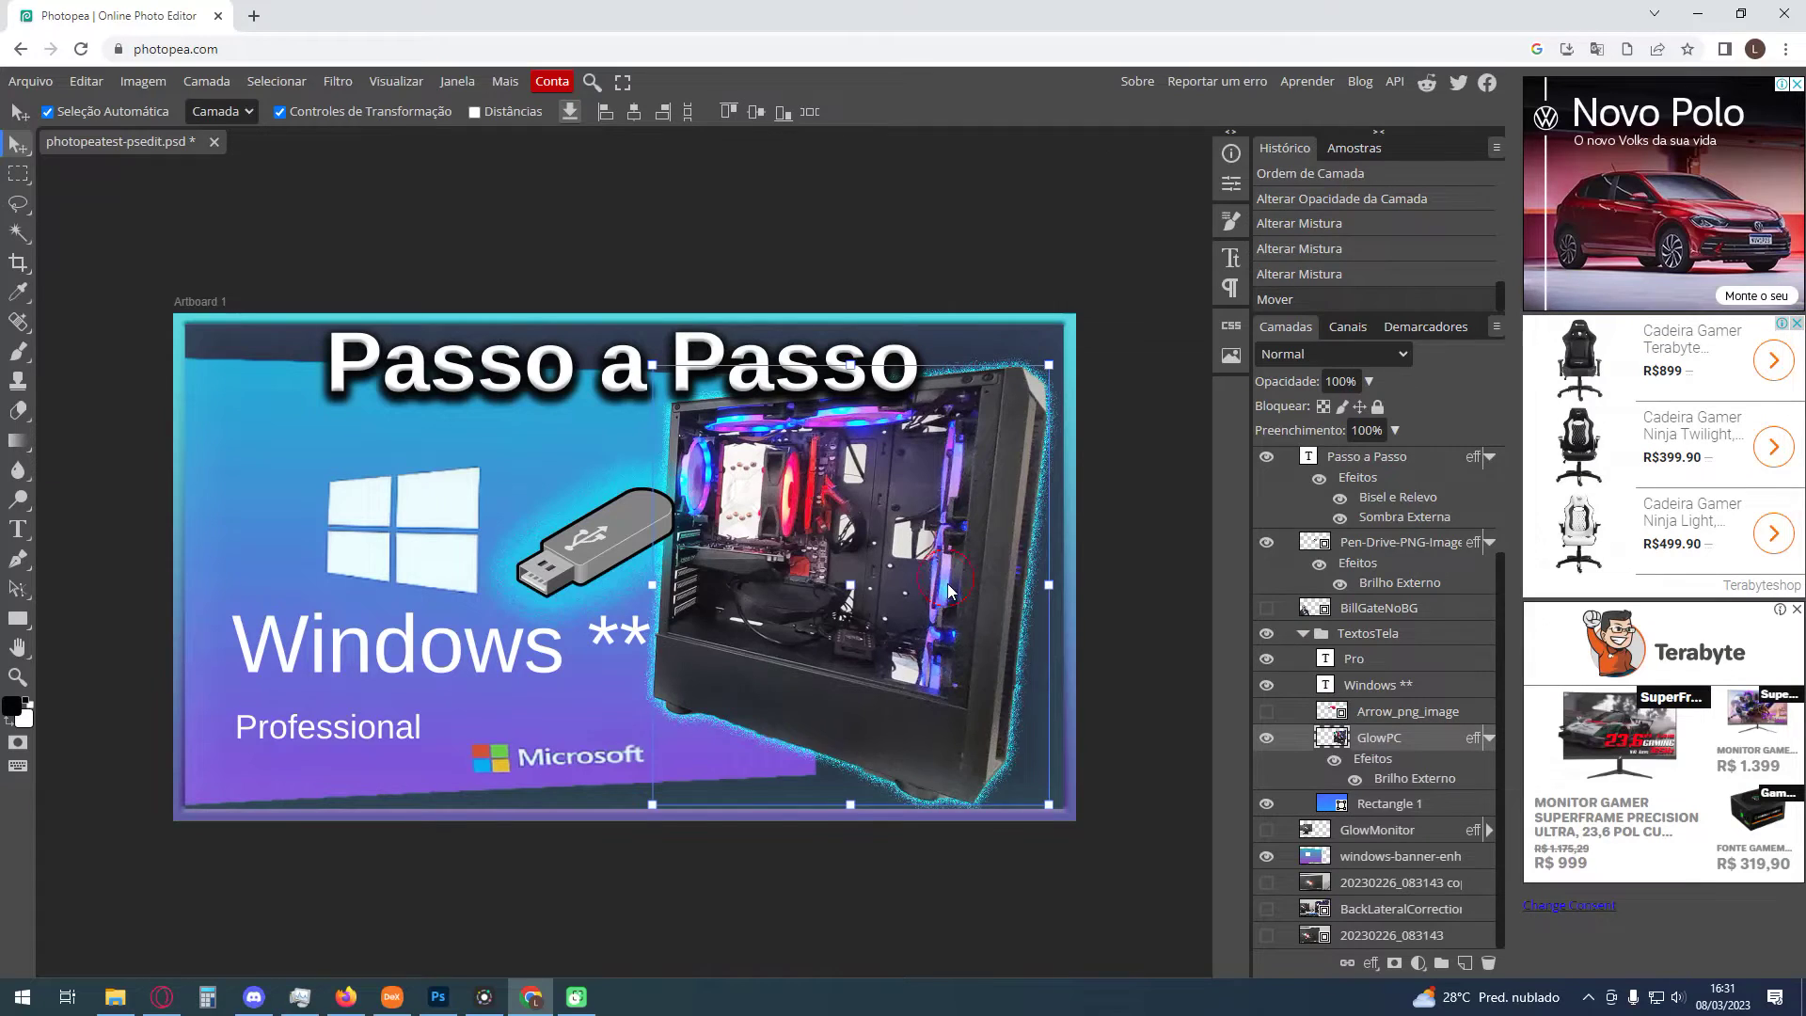
left_click_drag(948, 592, 946, 593)
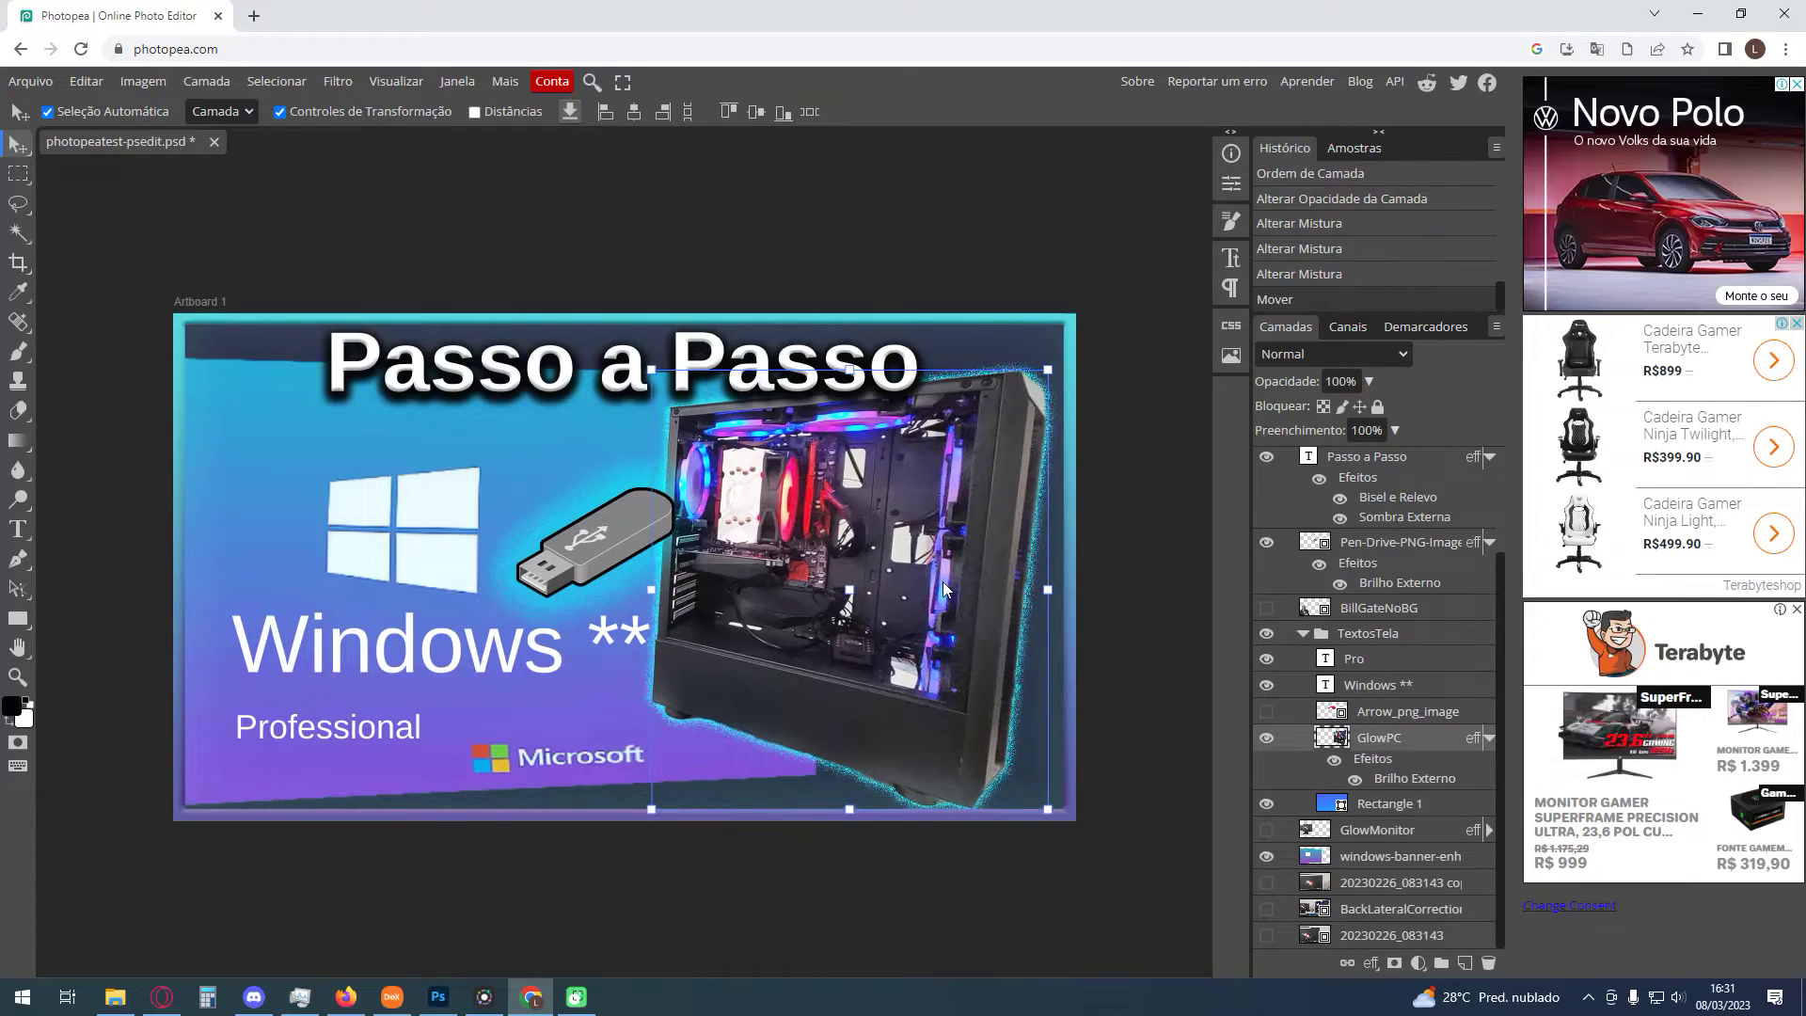
Give GlowPC's outer glow Normal blend mode and purple colour 992bff
double_click(1415, 780)
left_click_drag(499, 229, 1425, 327)
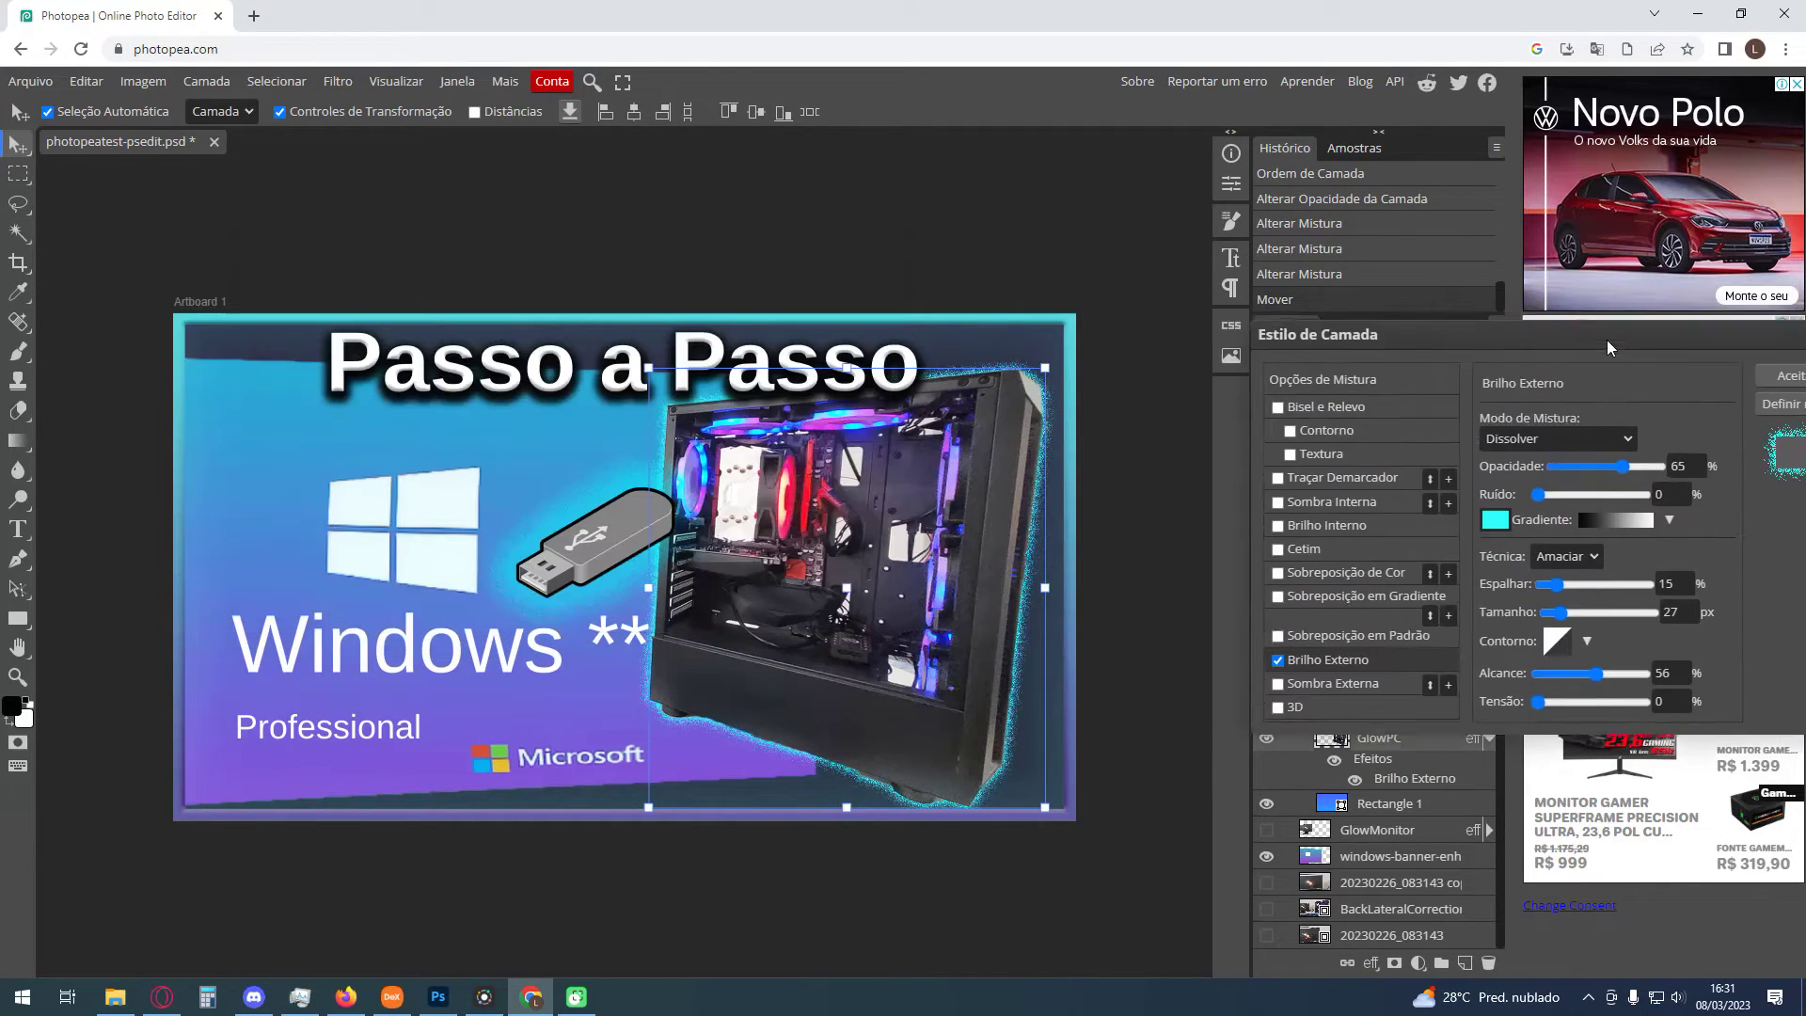
left_click(1097, 630)
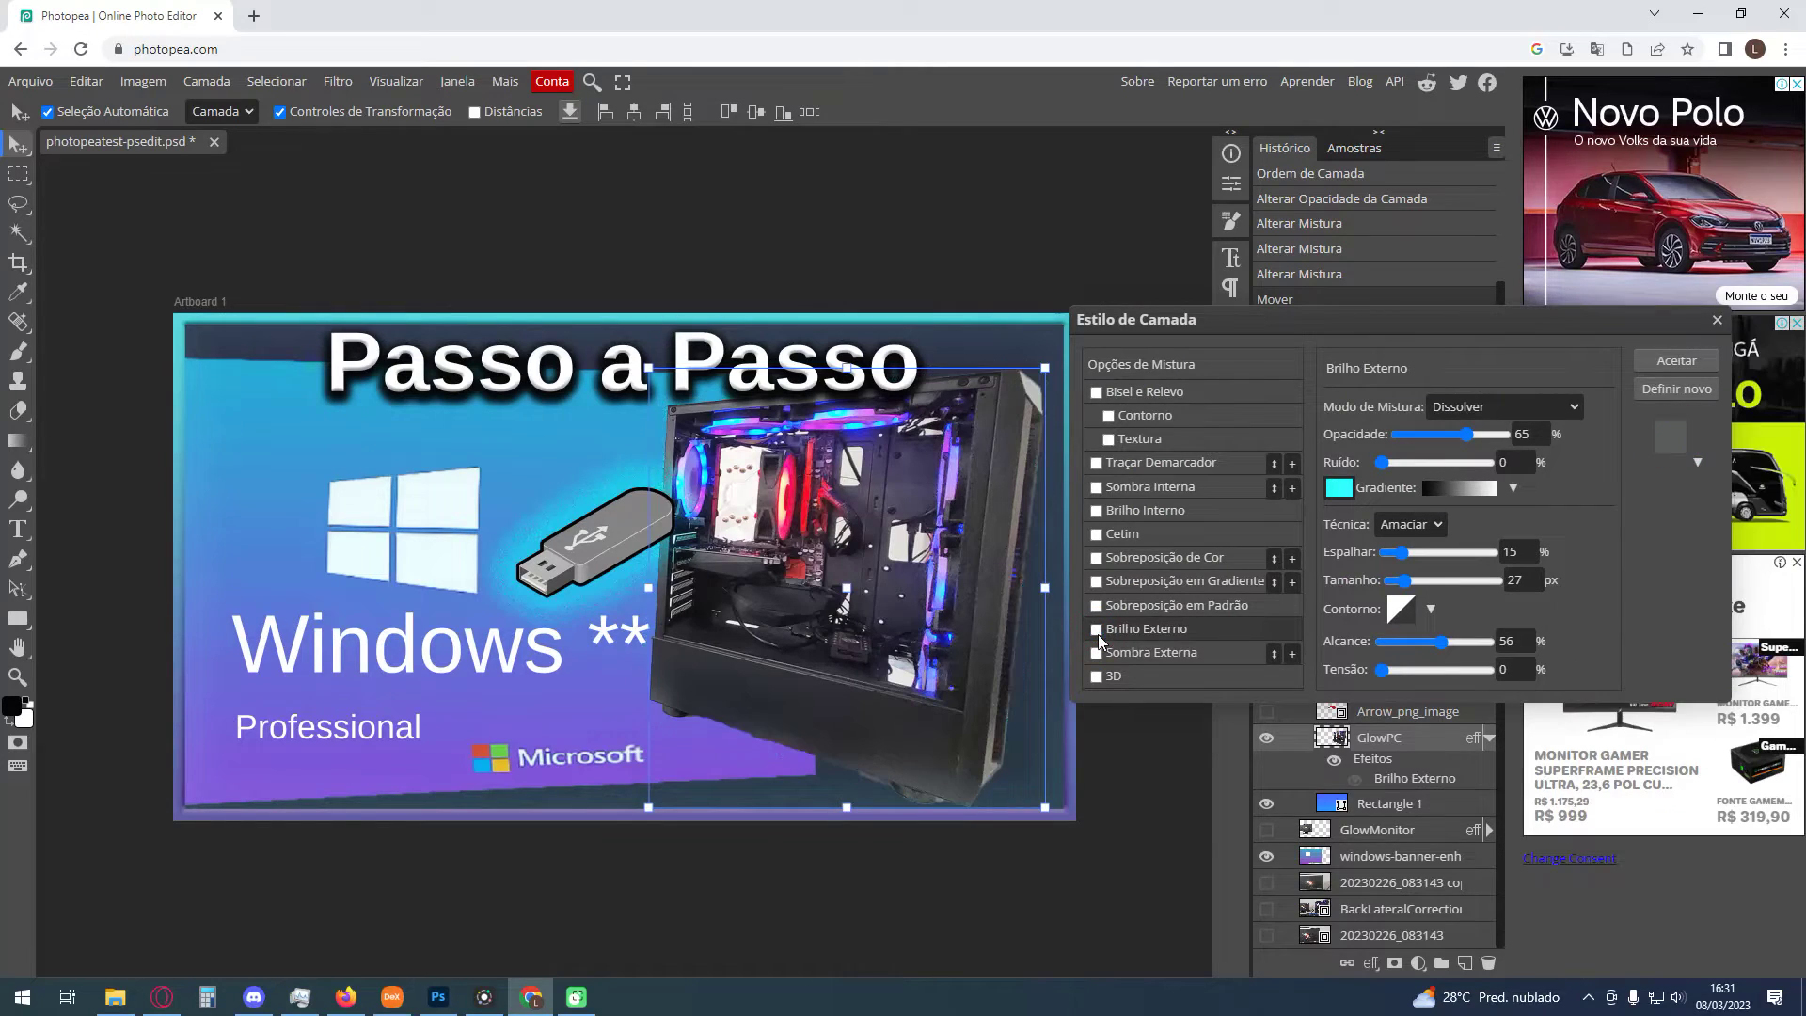
left_click(1097, 630)
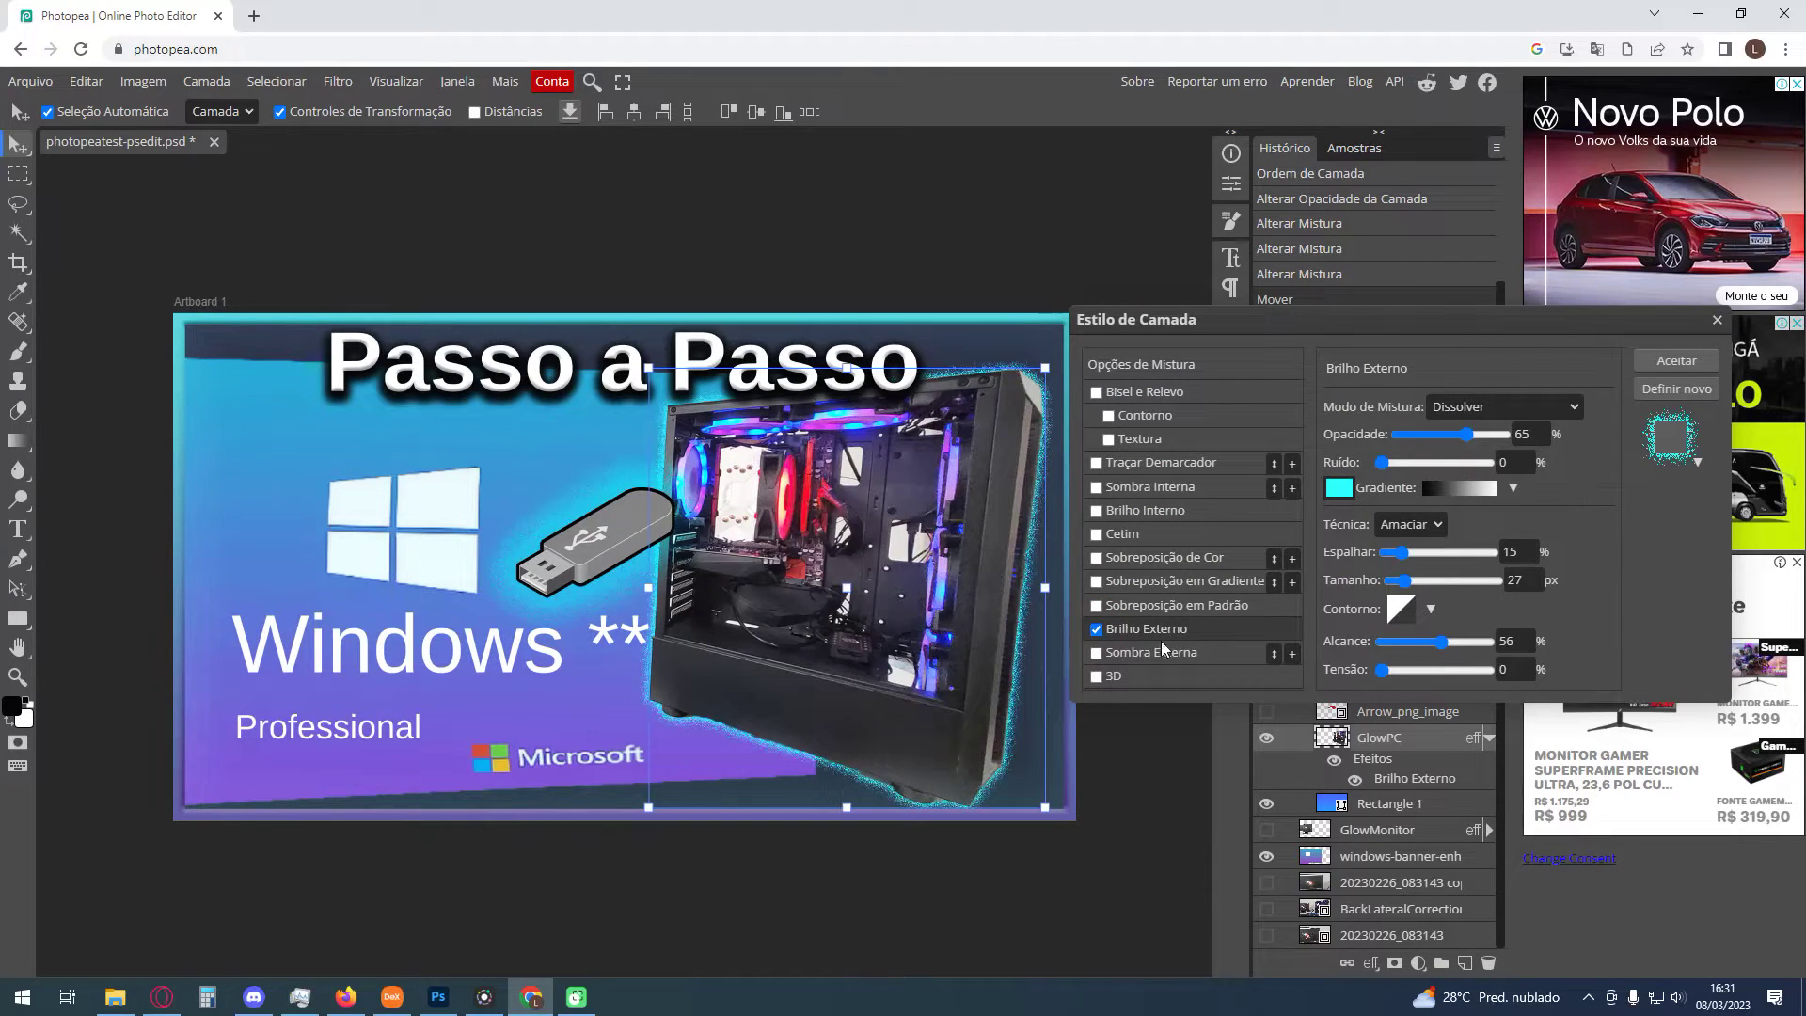
left_click(1501, 406)
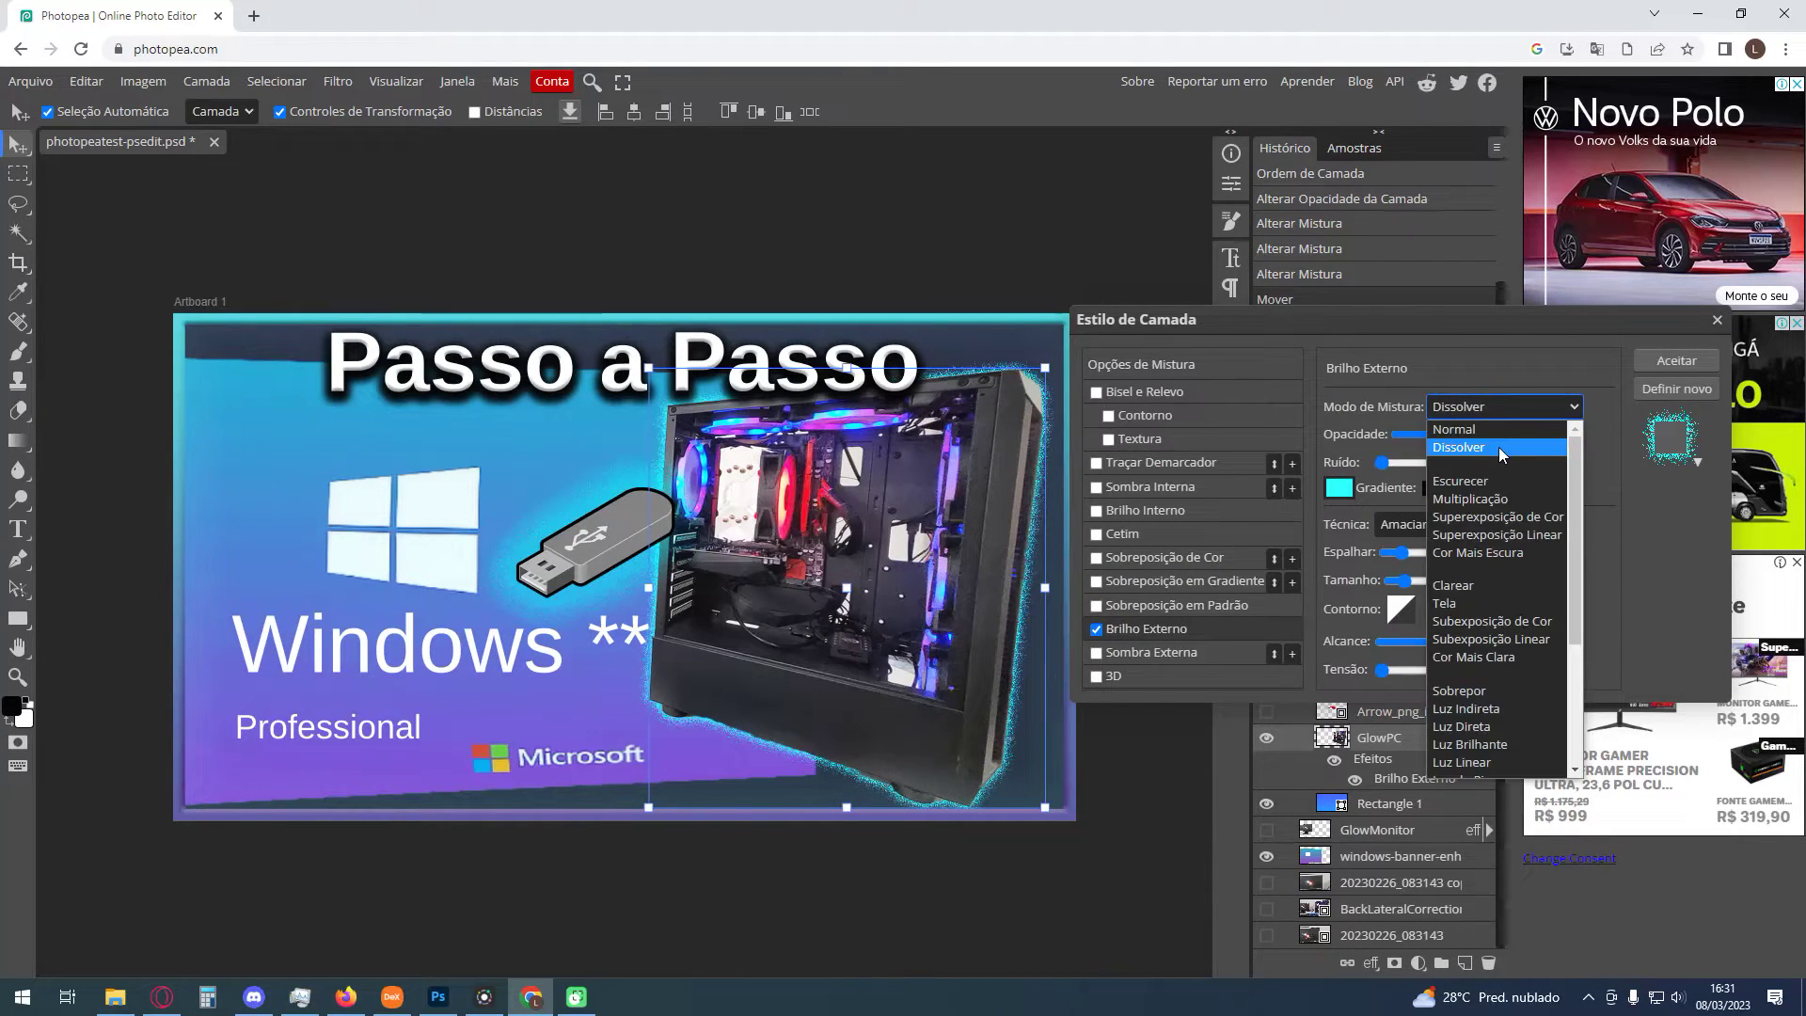
left_click(1488, 435)
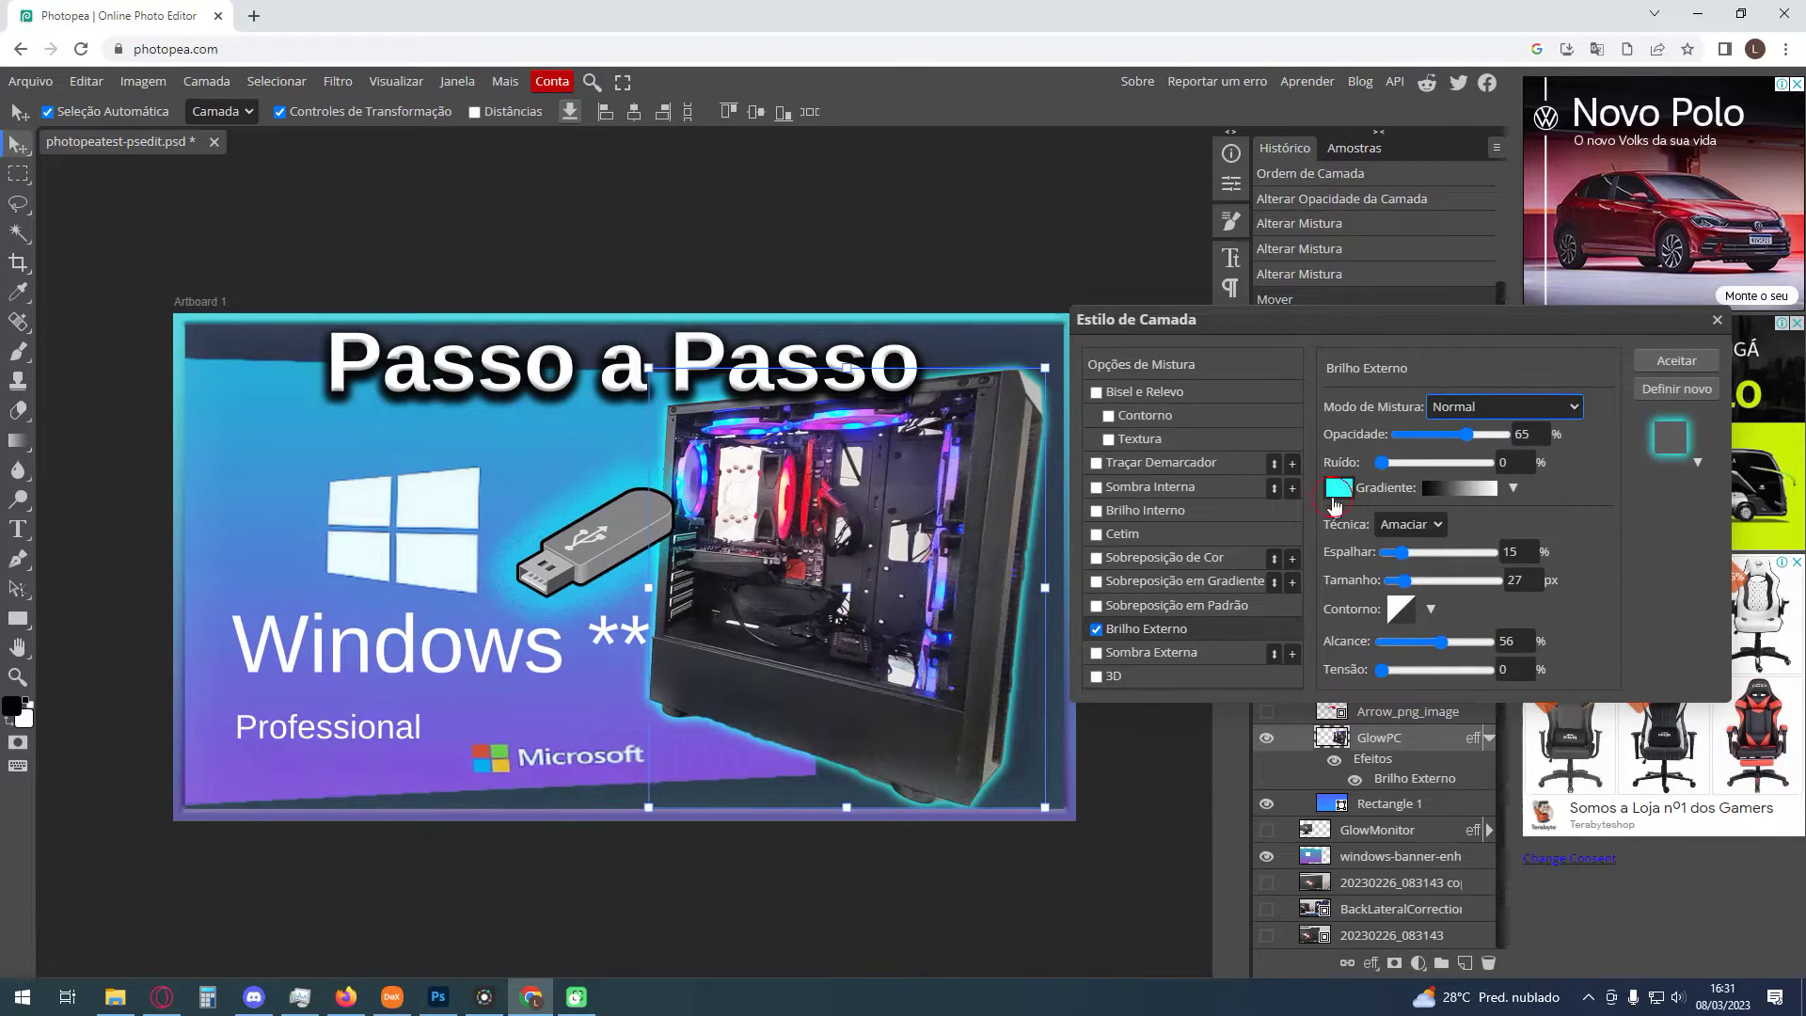
left_click(1339, 487)
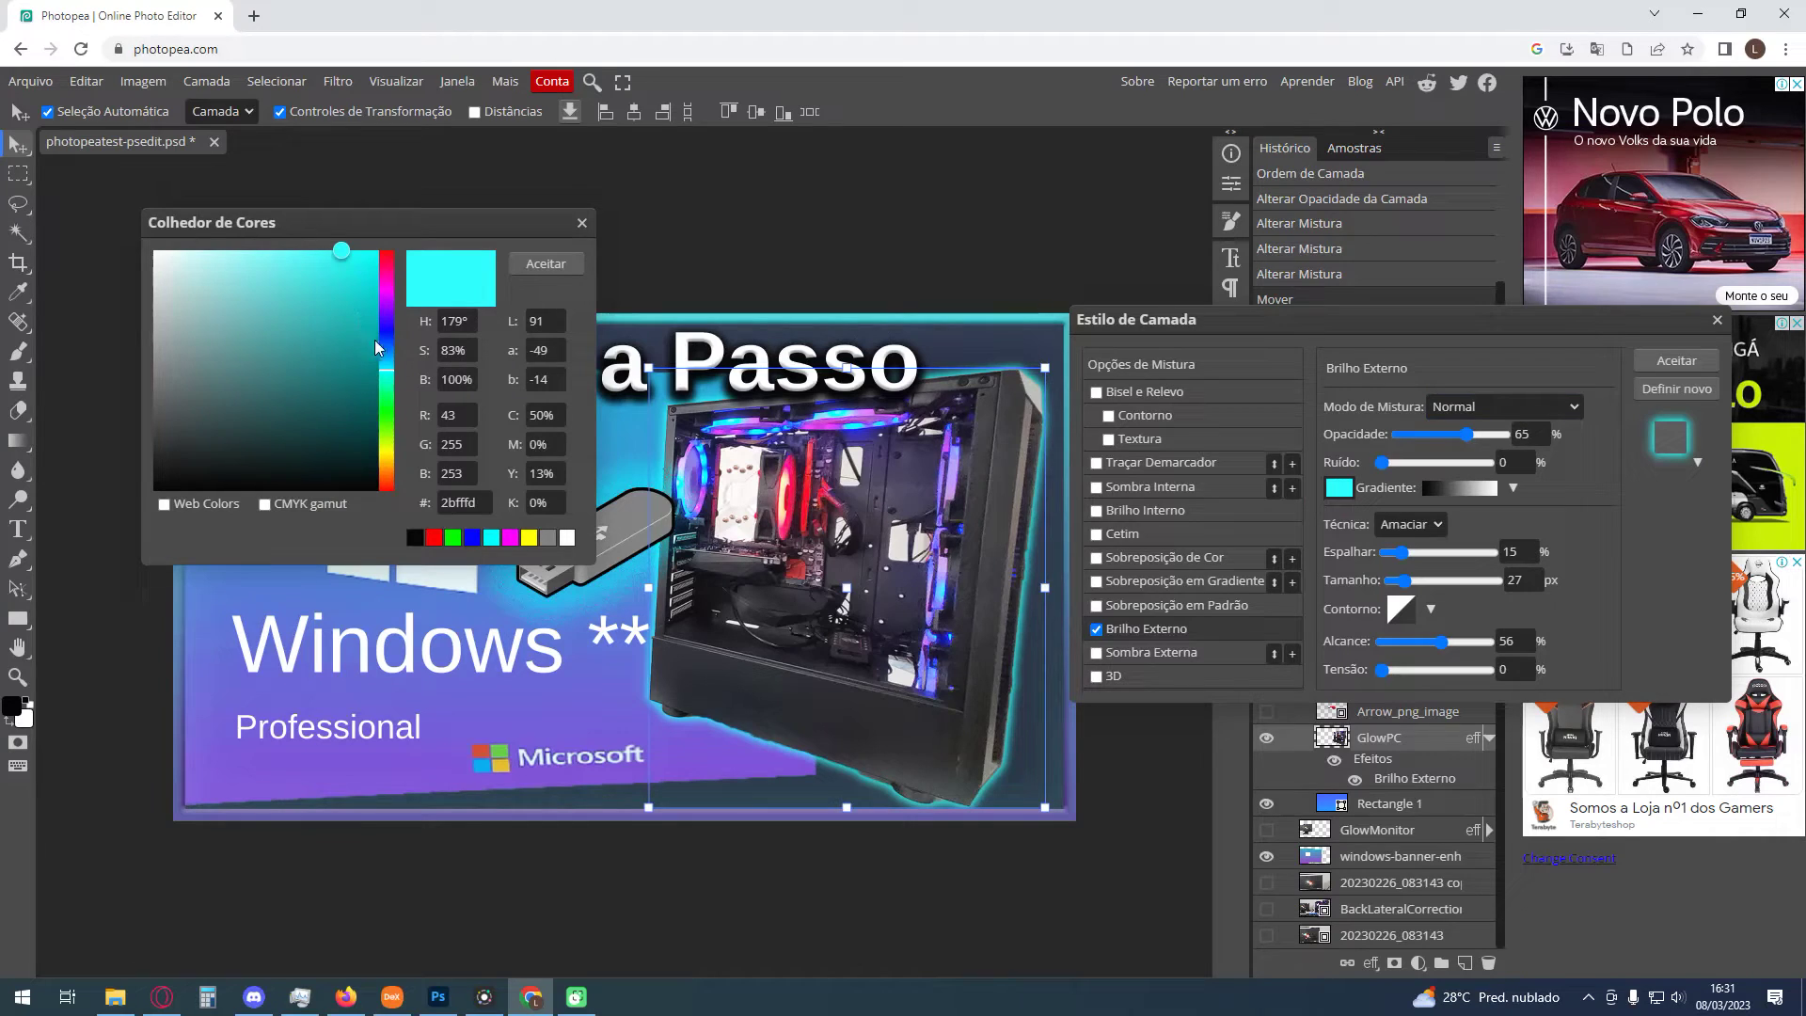
left_click_drag(384, 297, 387, 304)
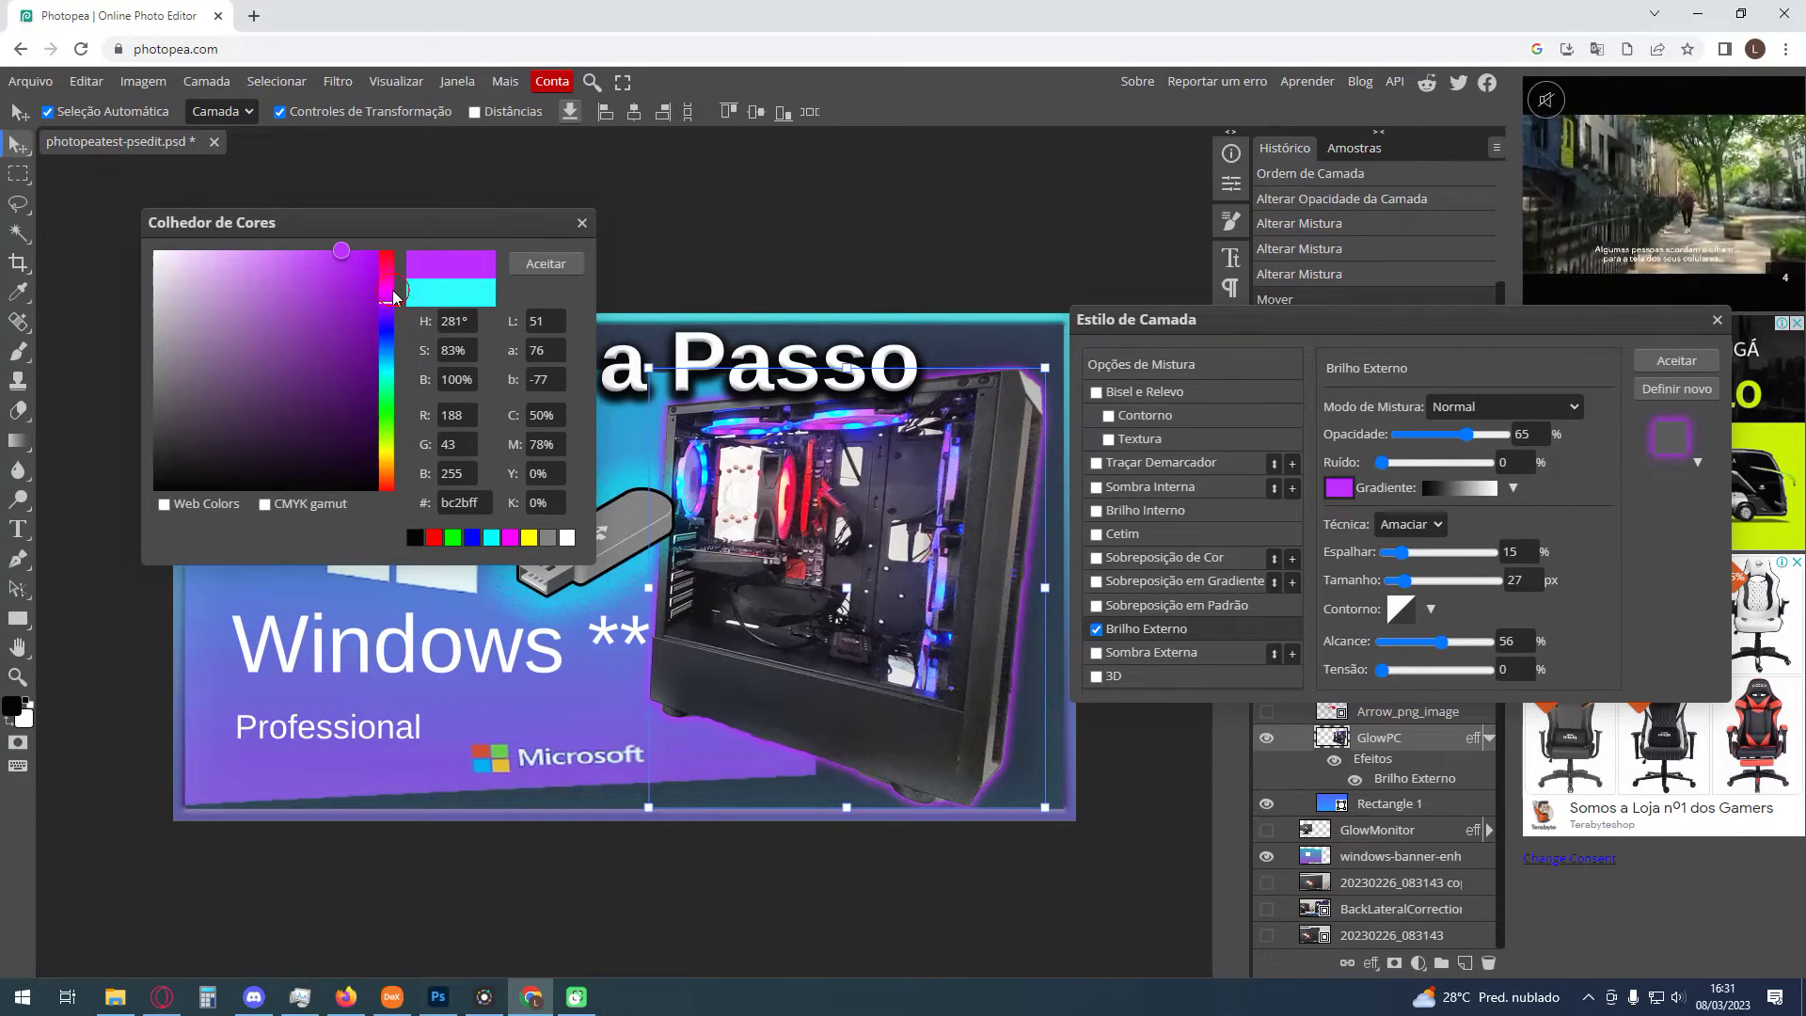
left_click_drag(390, 304, 393, 300)
left_click(387, 310)
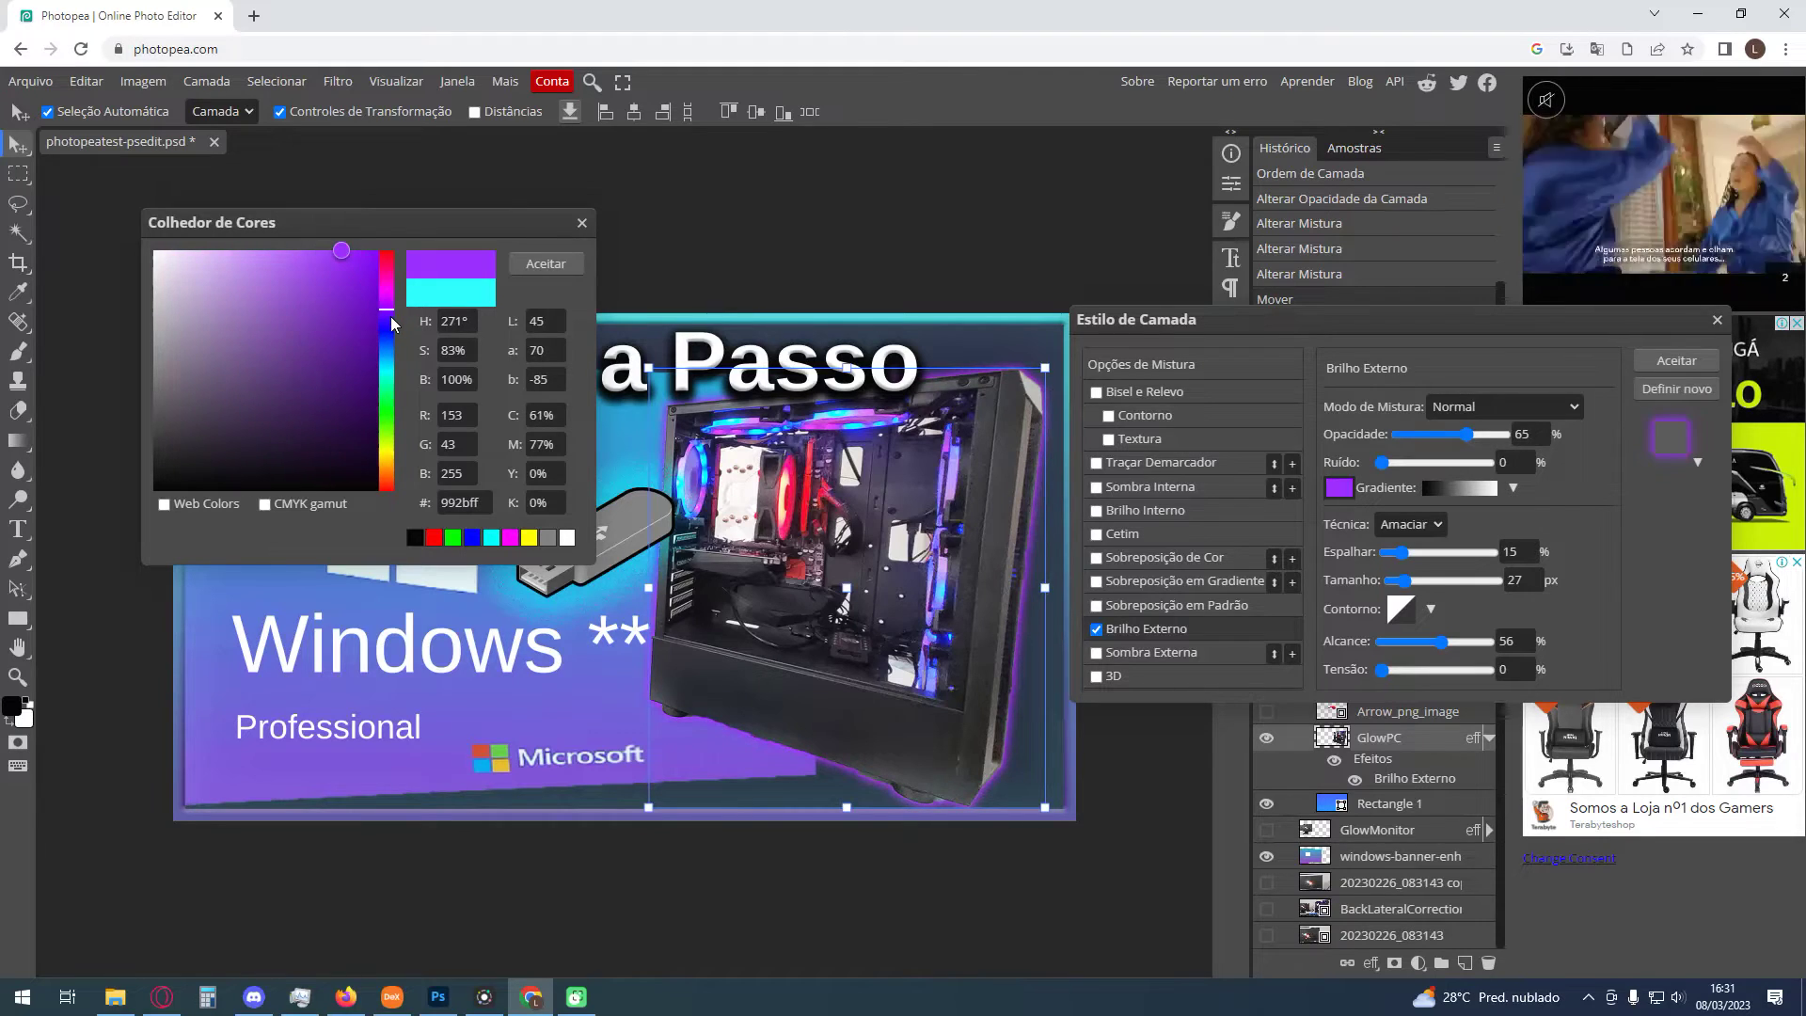
left_click(543, 273)
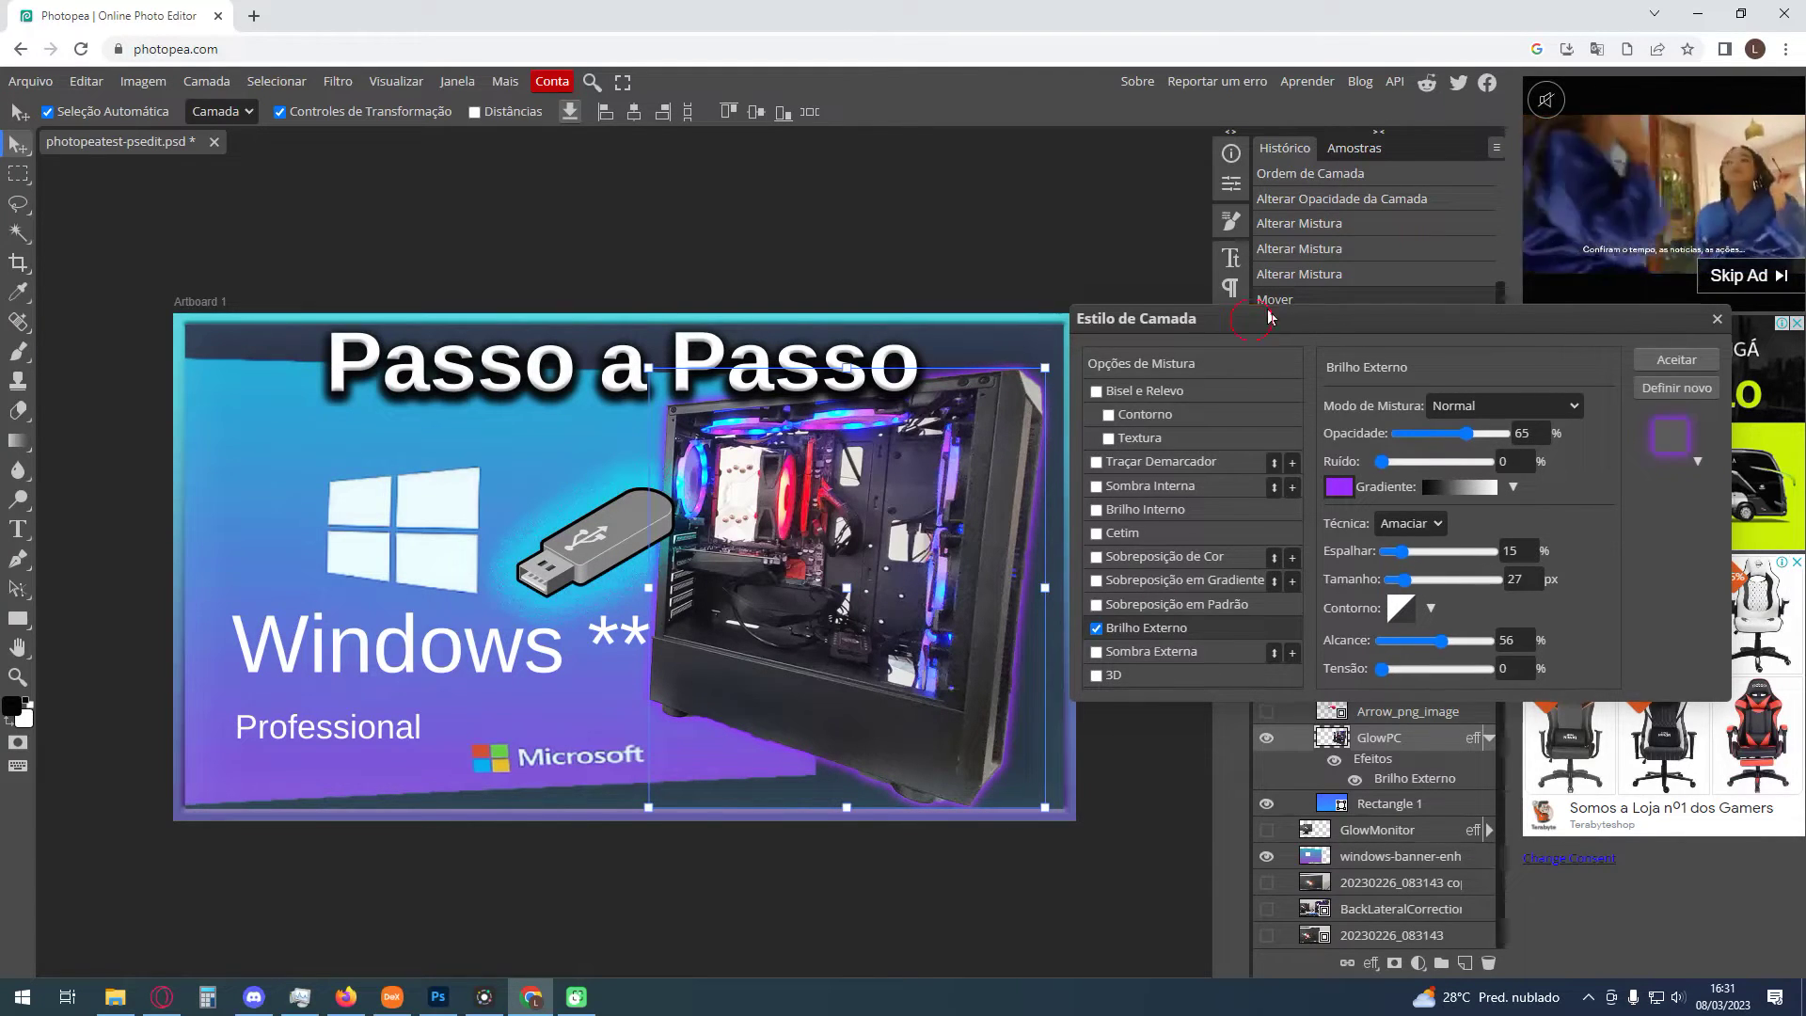
Add a drop shadow to the PC and apply the layer style
left_click_drag(1247, 314, 1271, 242)
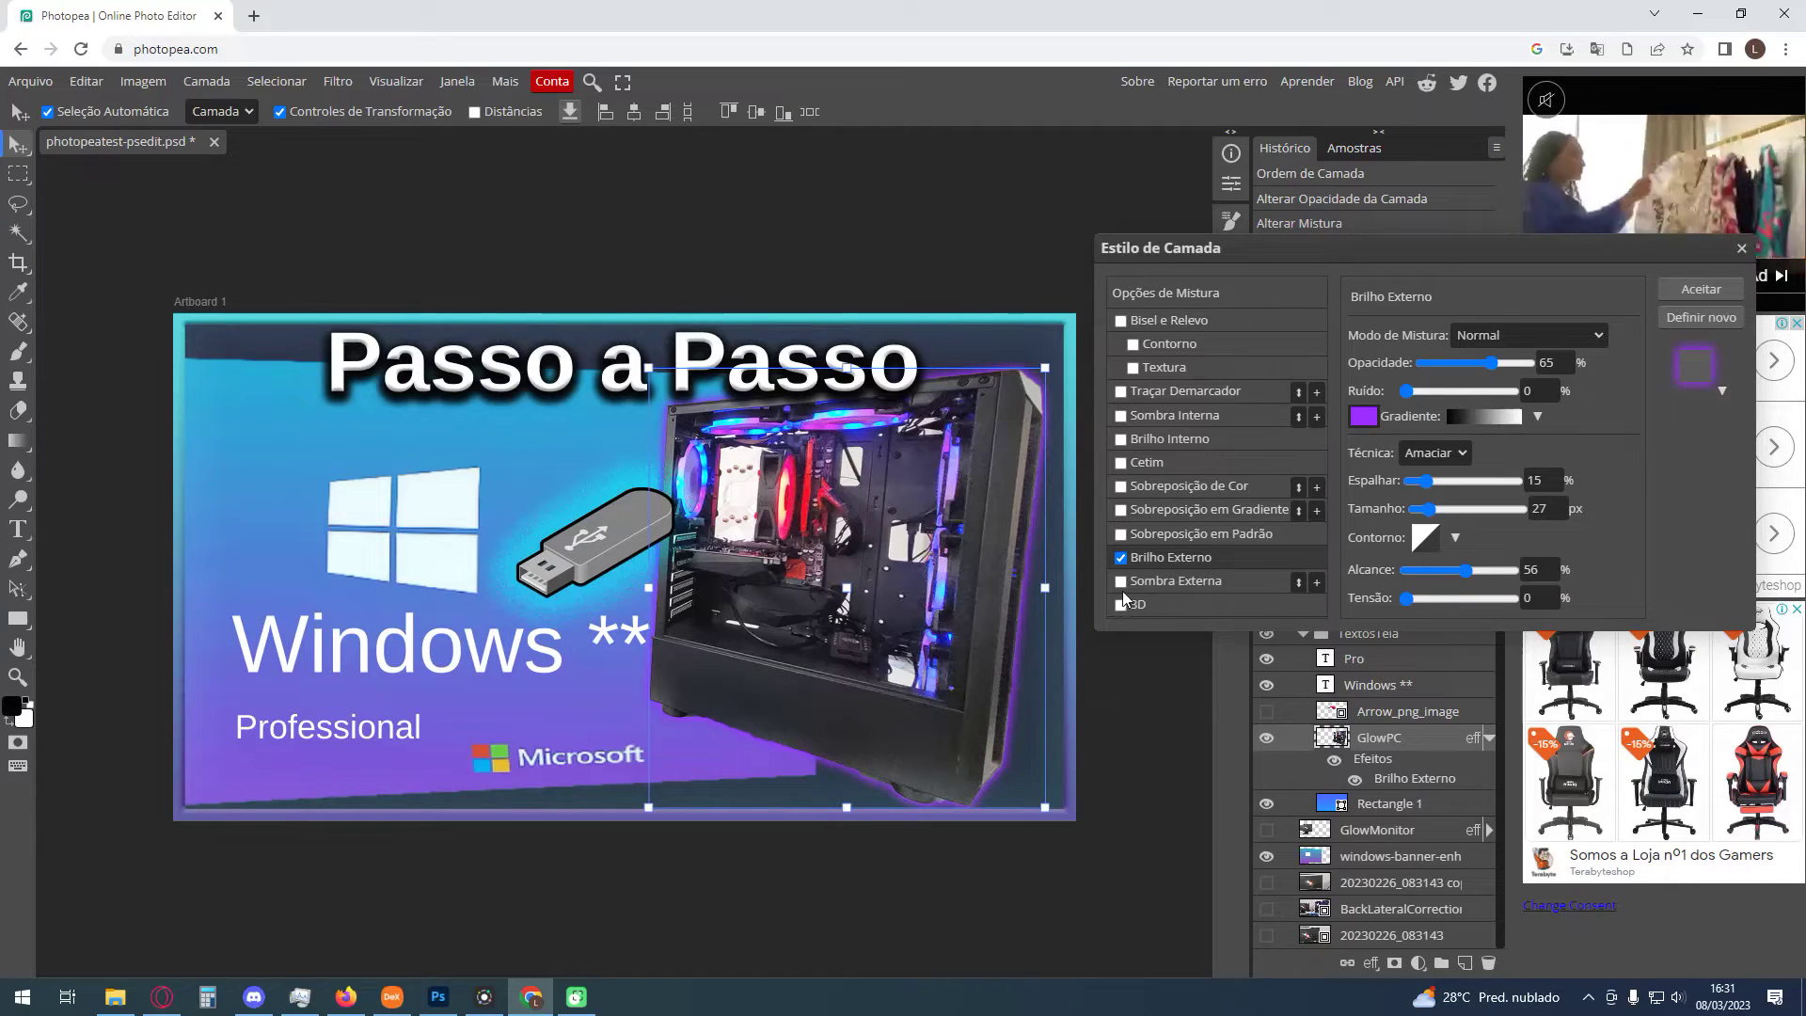
left_click(1166, 580)
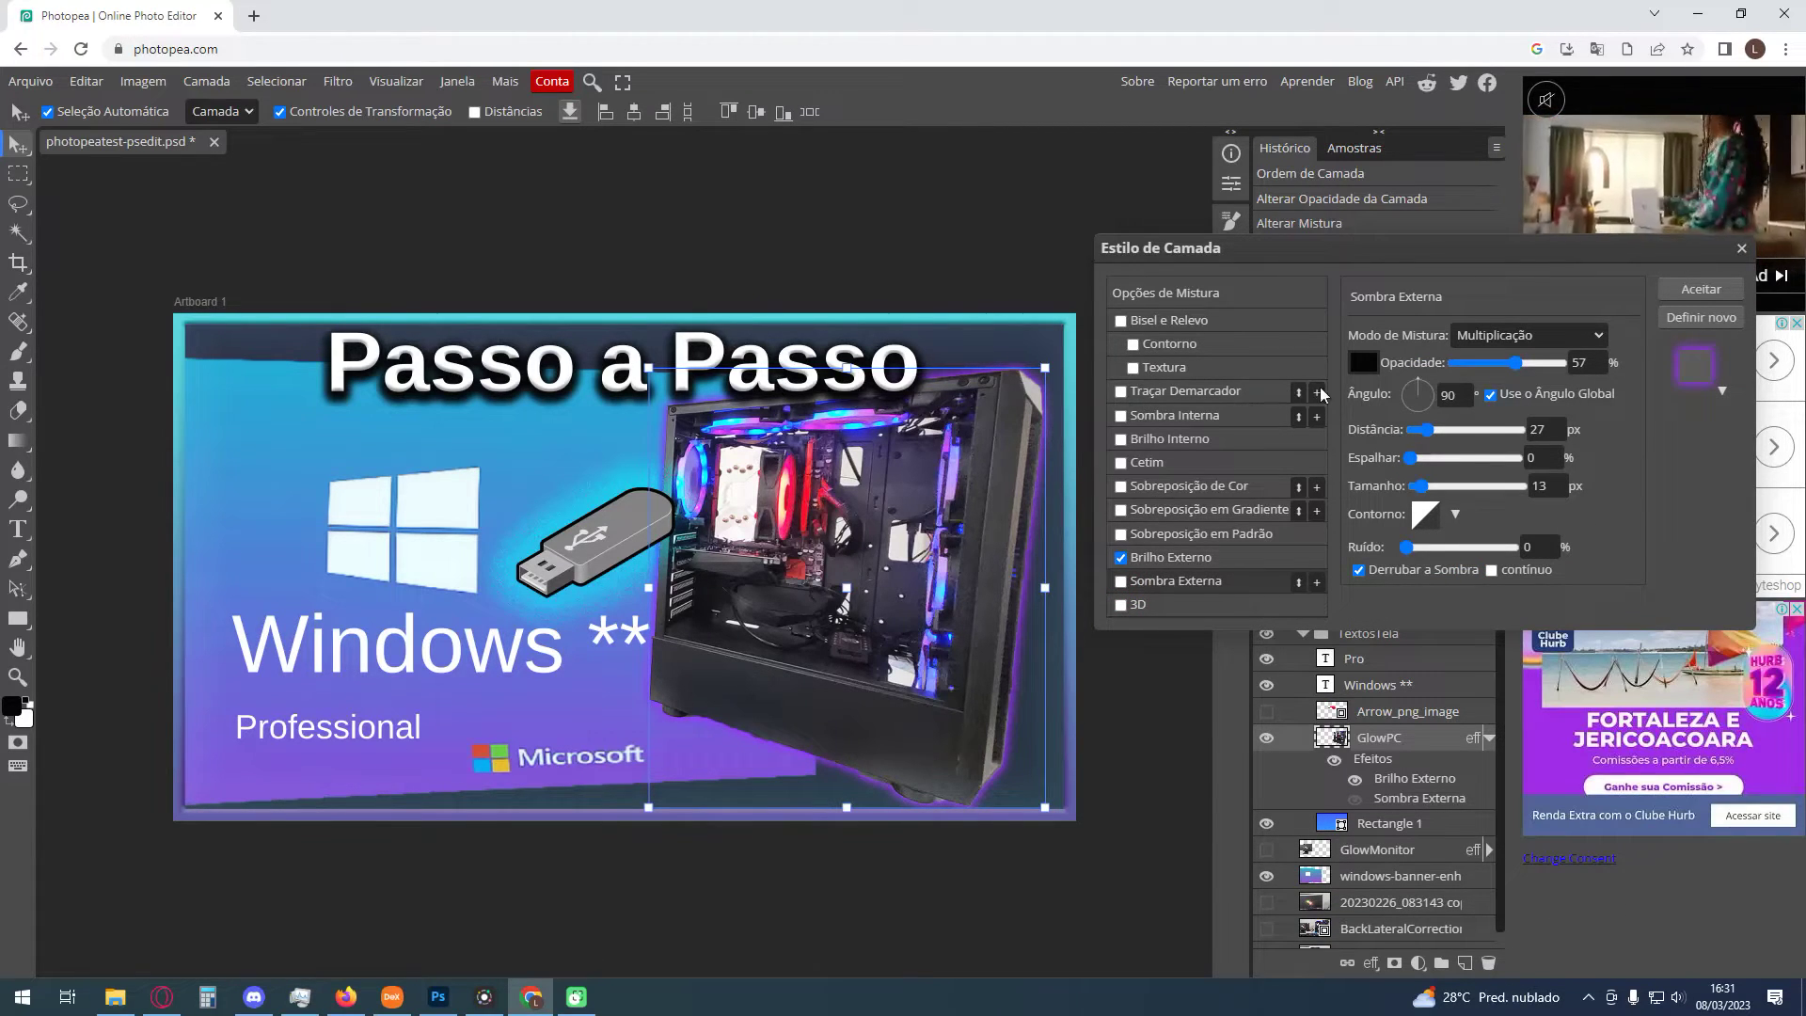
left_click(1700, 288)
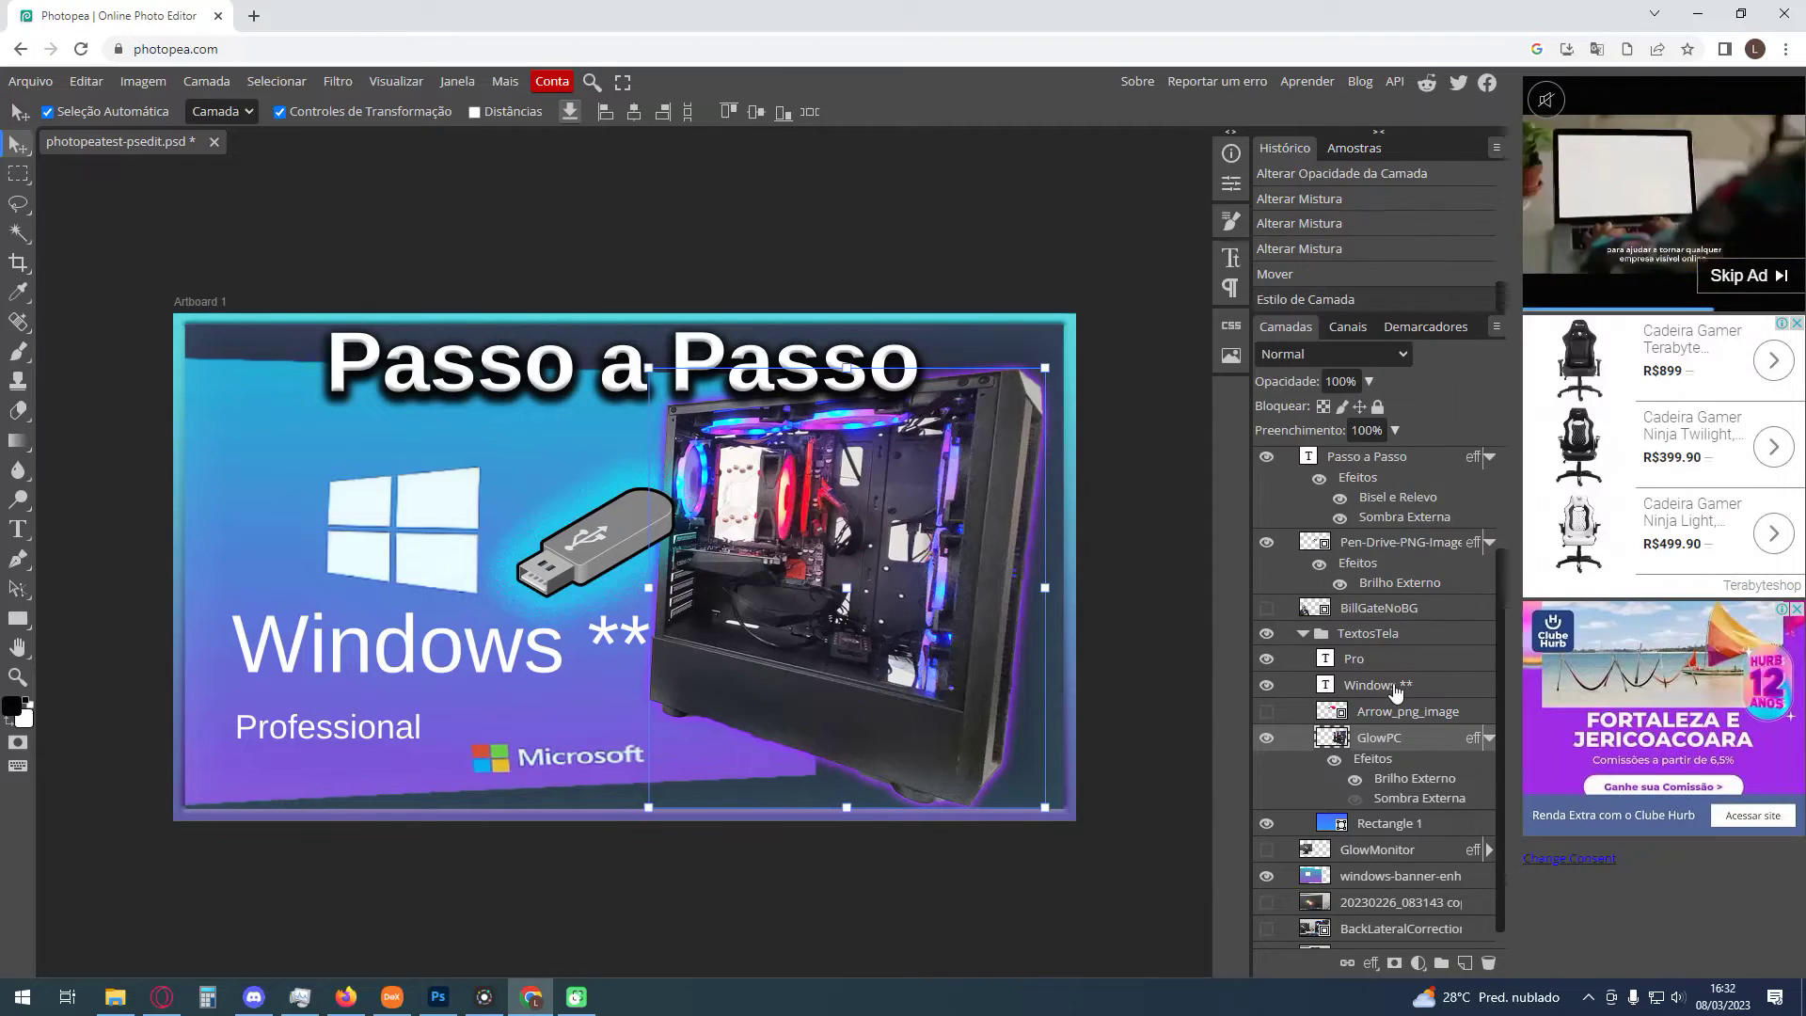
Keep the title's Inner Bevel, raise its depth from 74 to 193, adjust size and soften edges
scroll(1383, 658, "up", 2)
double_click(1398, 629)
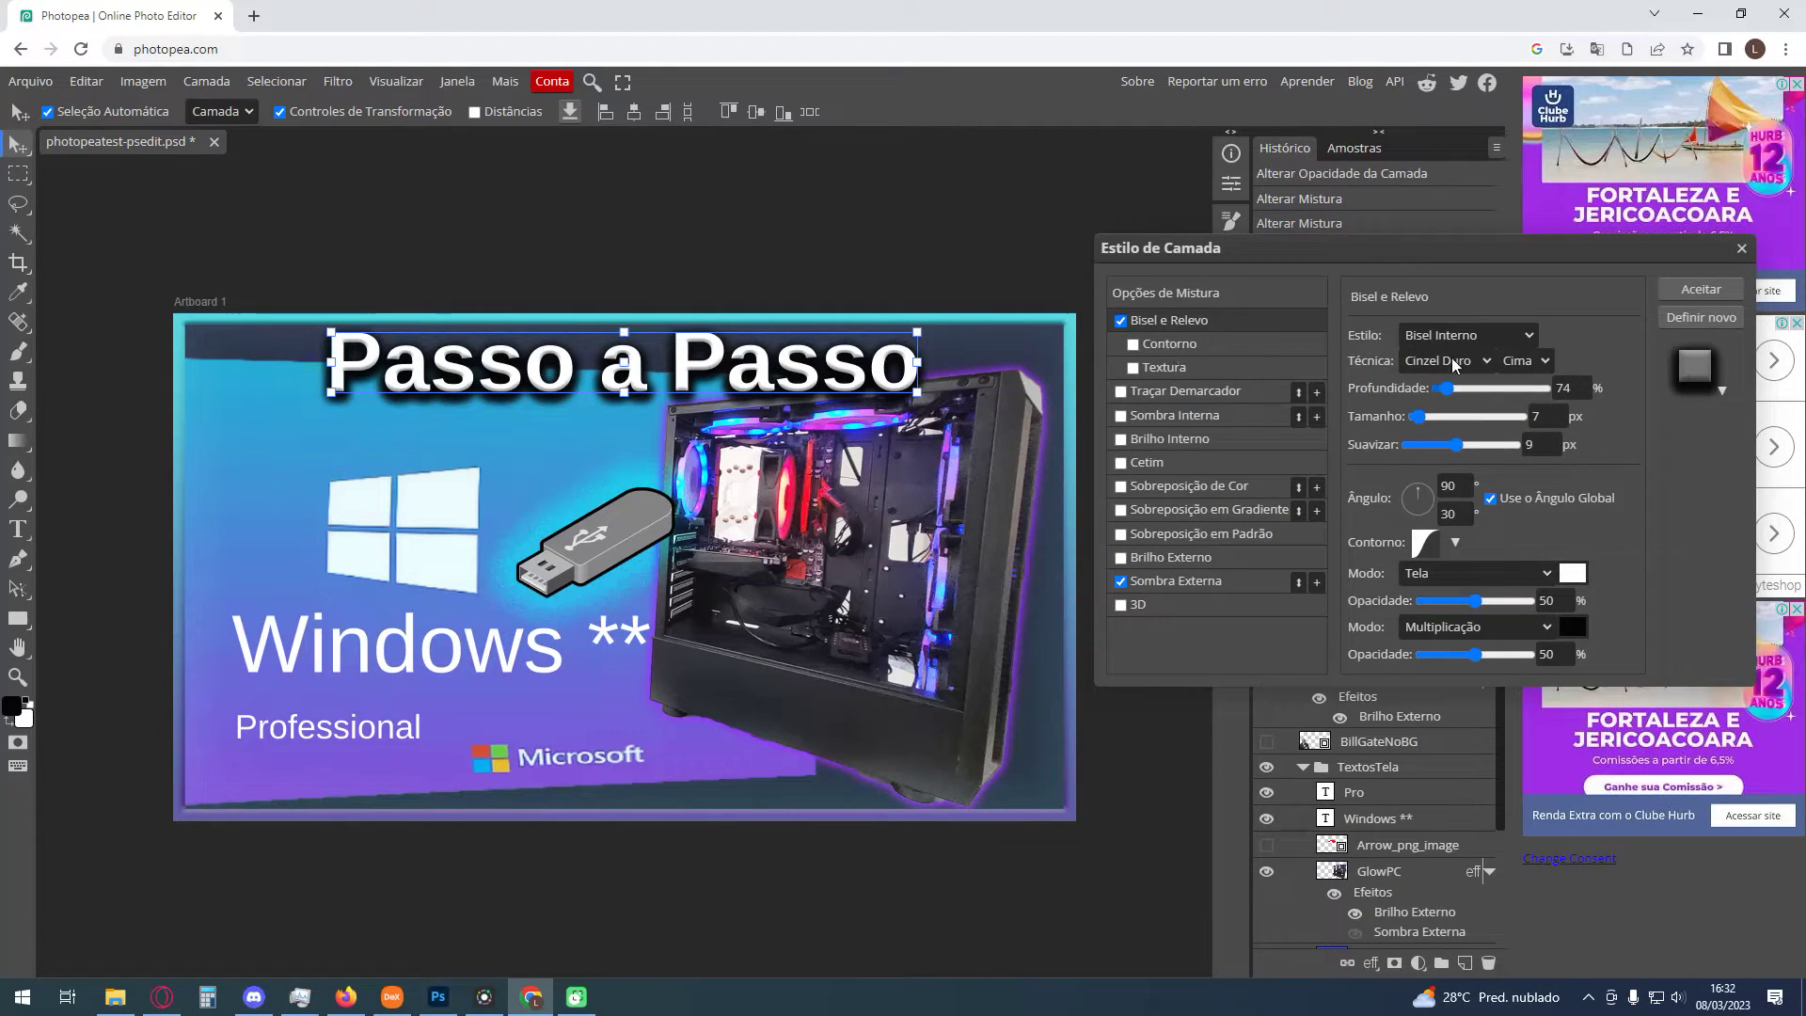
left_click(1505, 337)
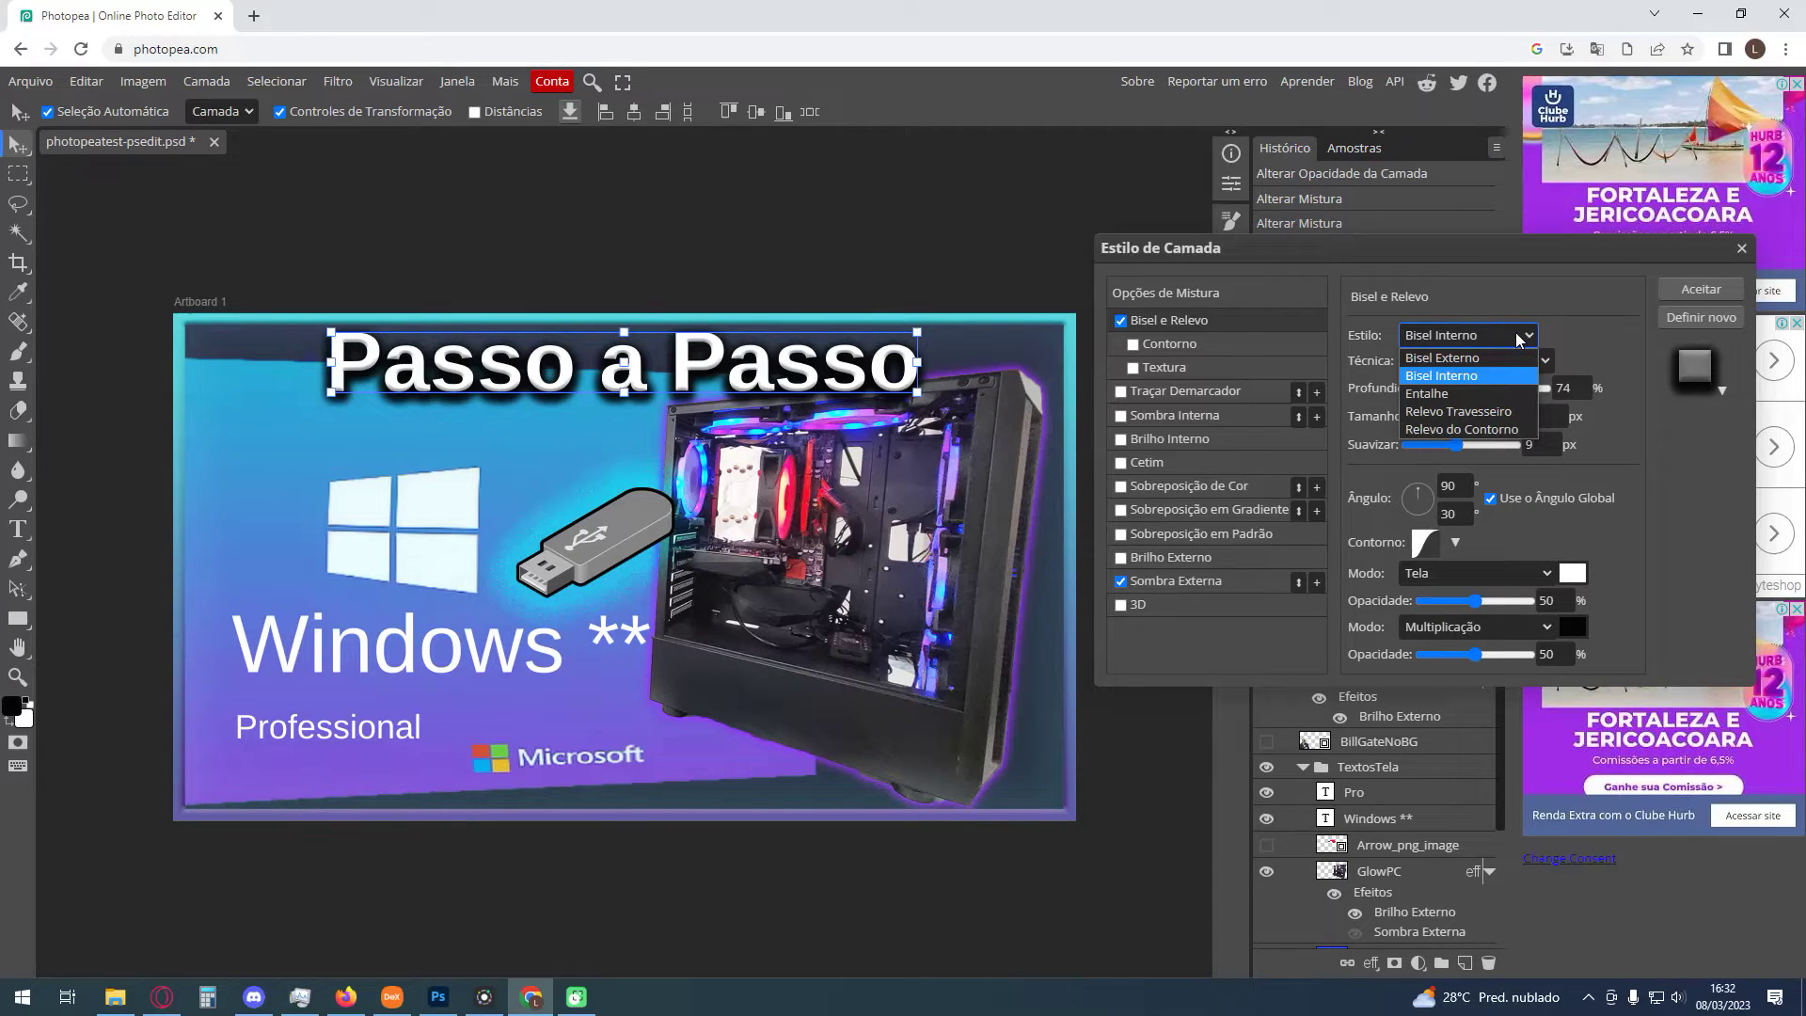
left_click(1467, 375)
left_click_drag(1444, 389, 1465, 386)
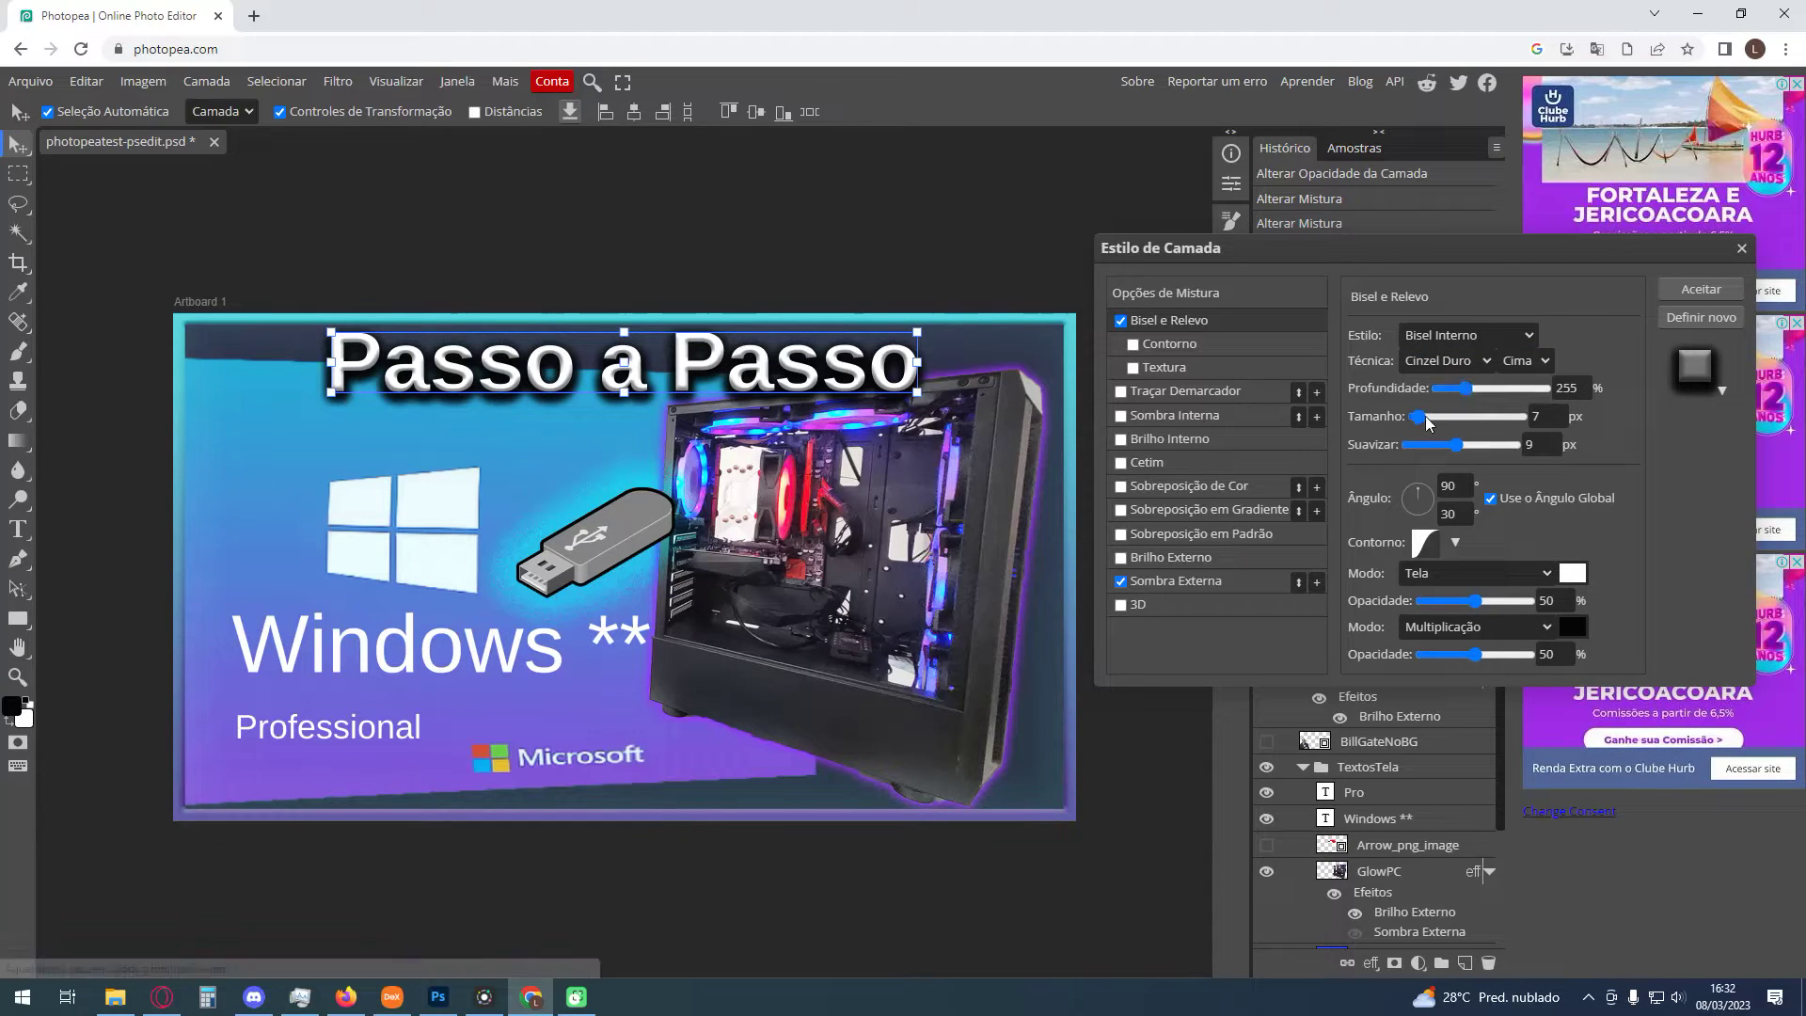
left_click_drag(1418, 416, 1422, 423)
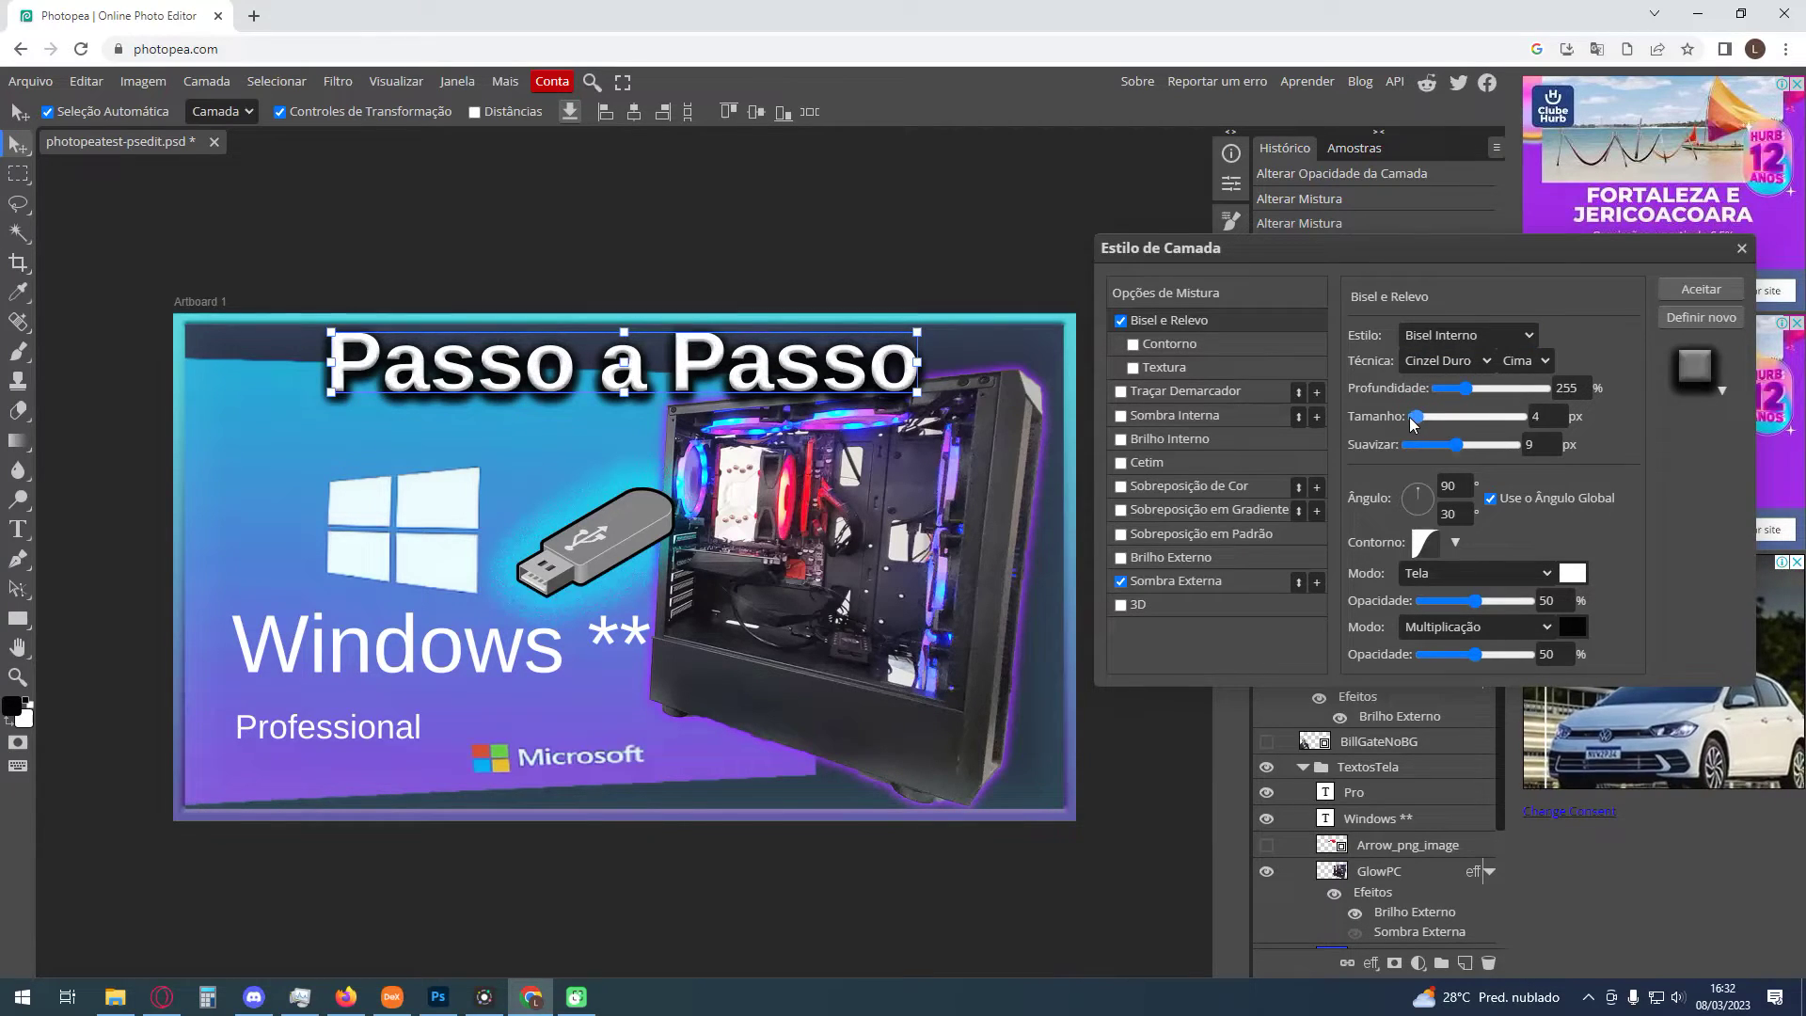
left_click_drag(1421, 425, 1420, 416)
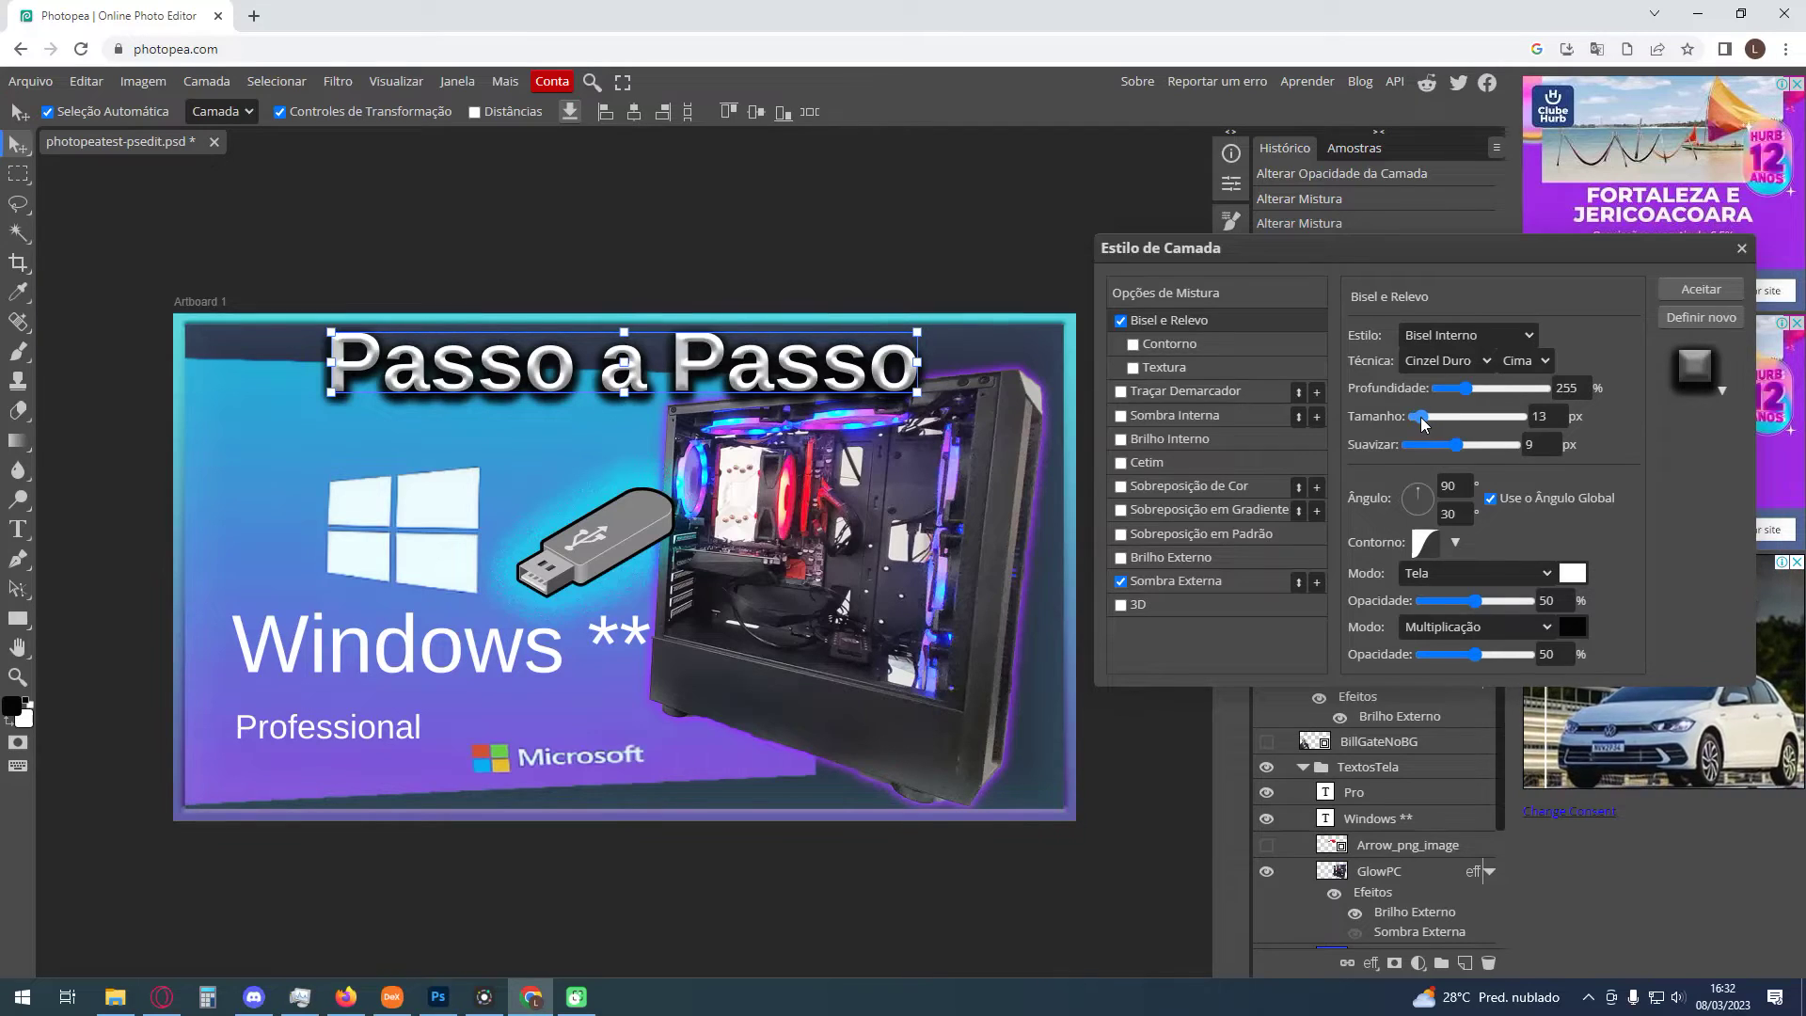
left_click_drag(1456, 444, 1430, 444)
Set the Passo a Passo title bevel's contour to the Cone preset
left_click(1425, 543)
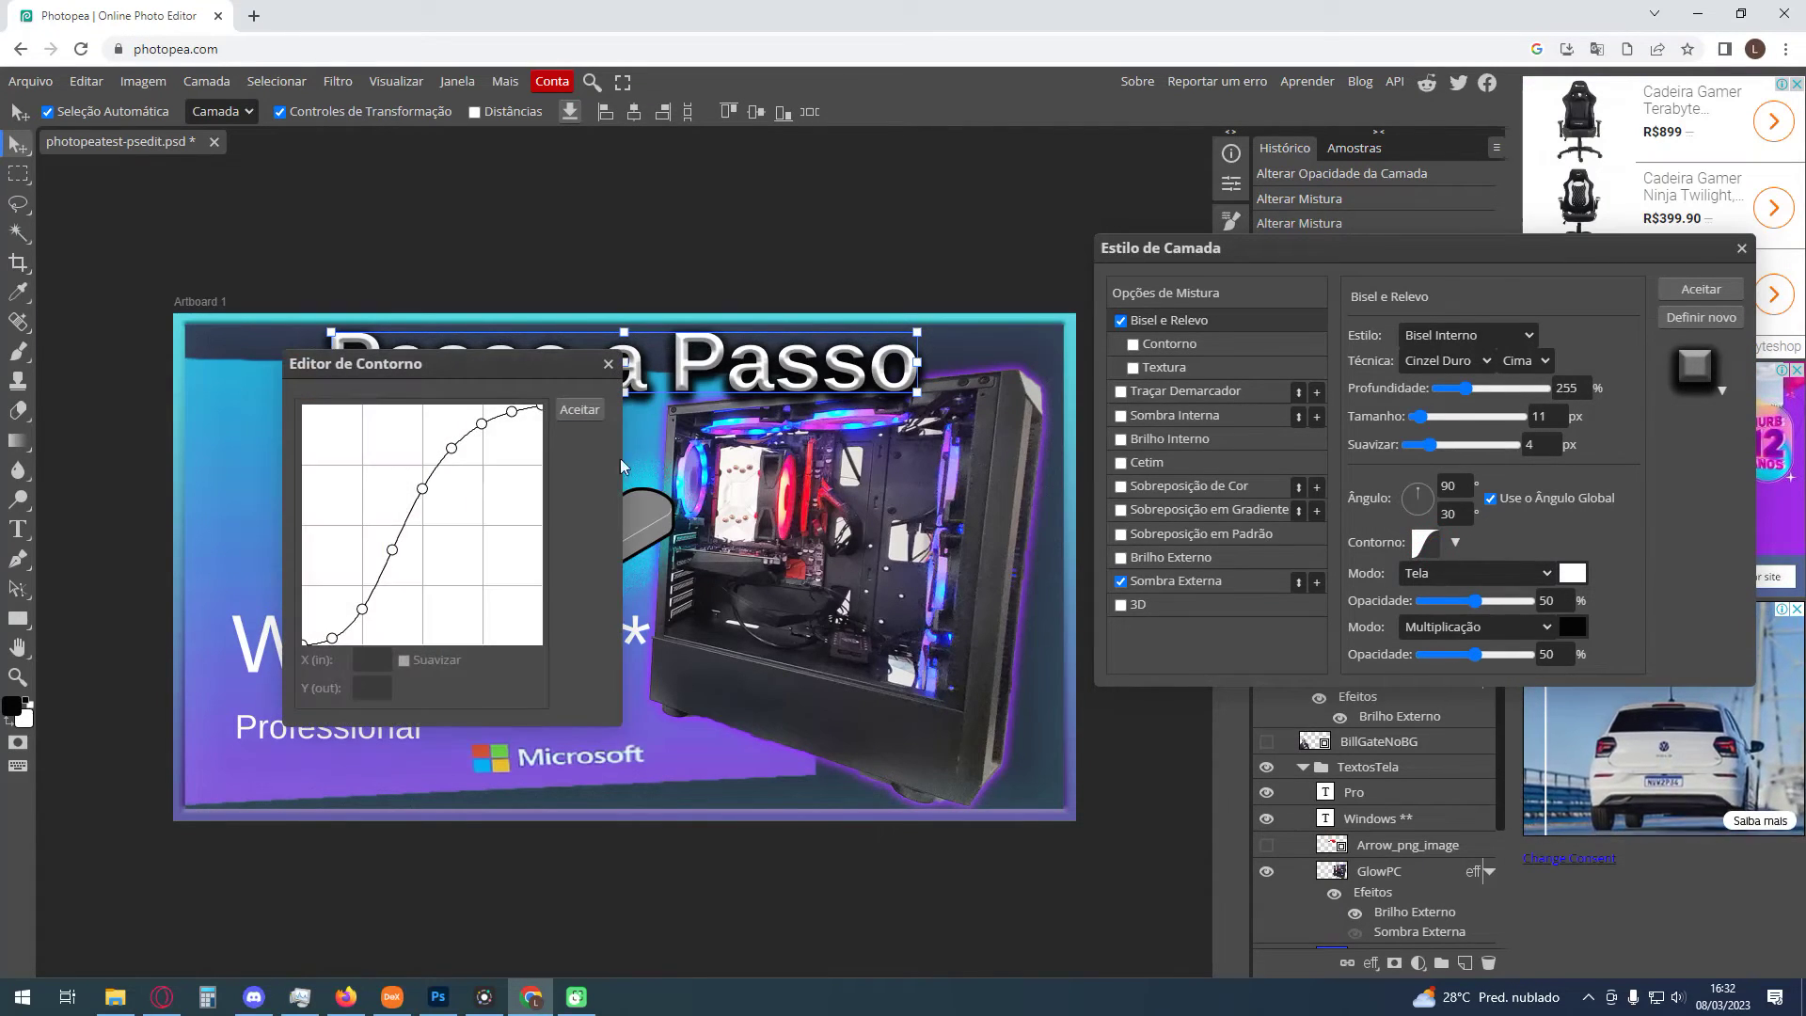
left_click(1342, 498)
left_click(1456, 543)
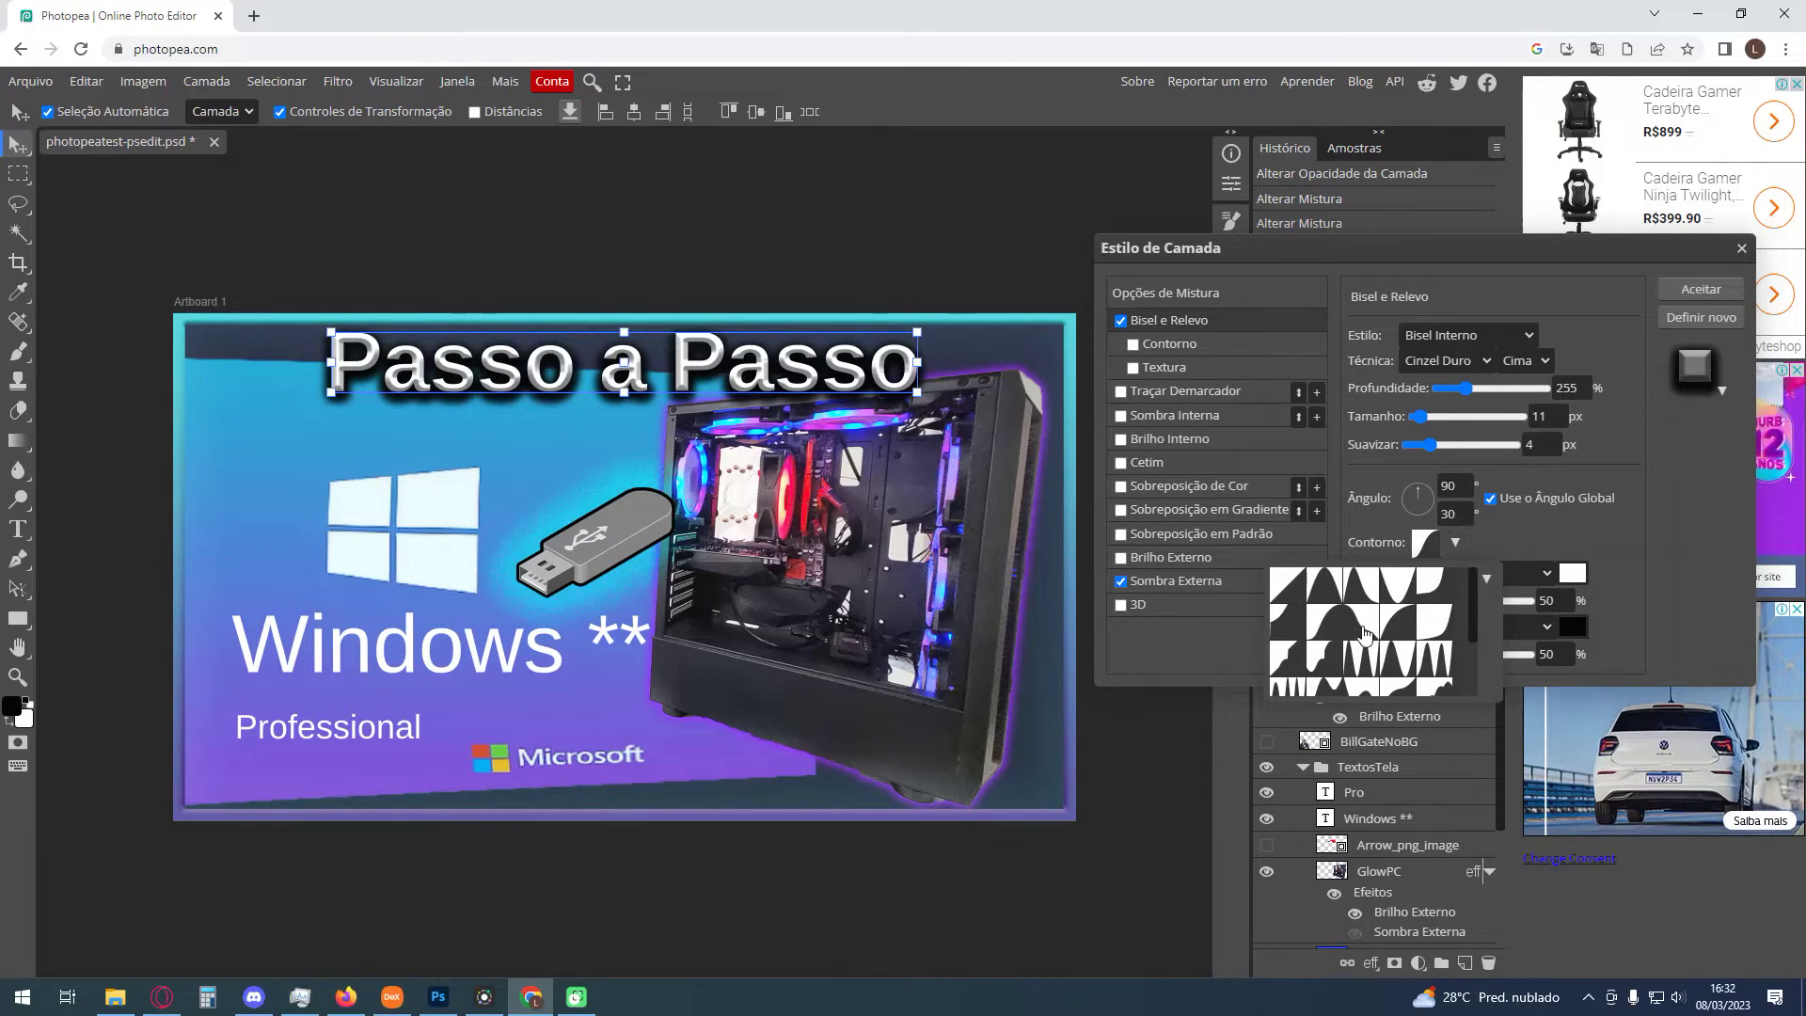
left_click(1364, 626)
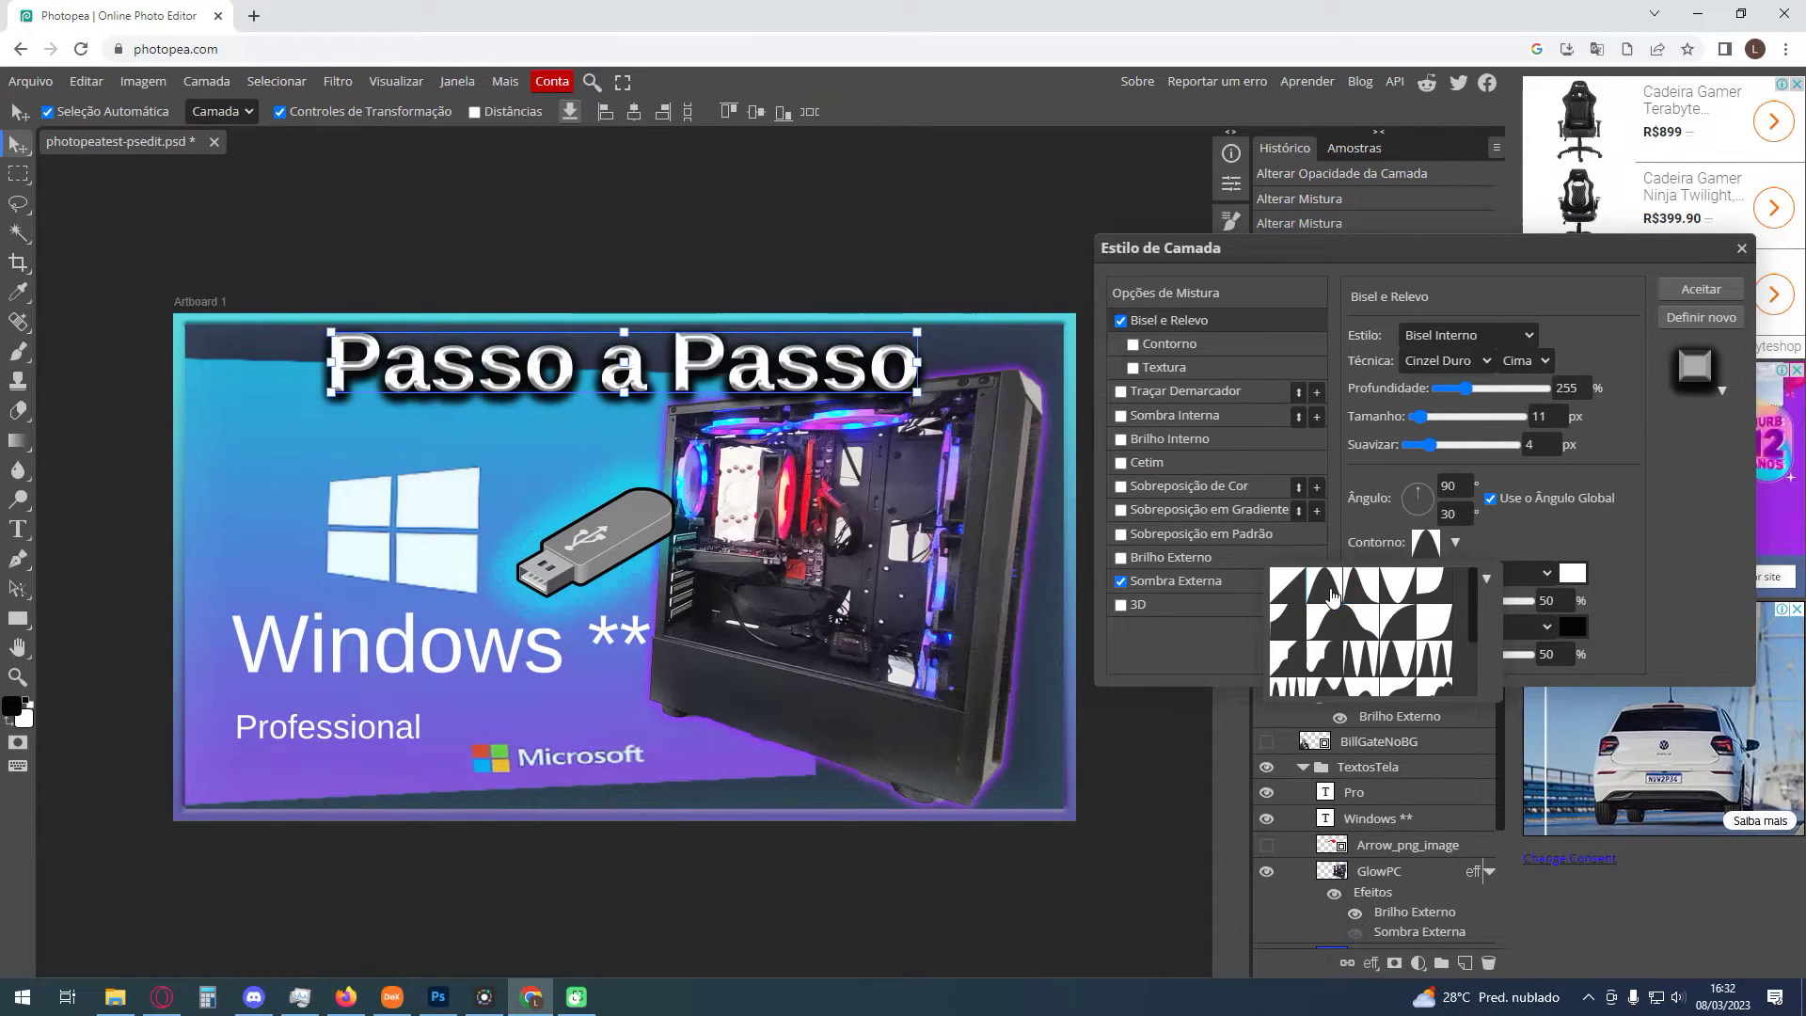
left_click(1294, 591)
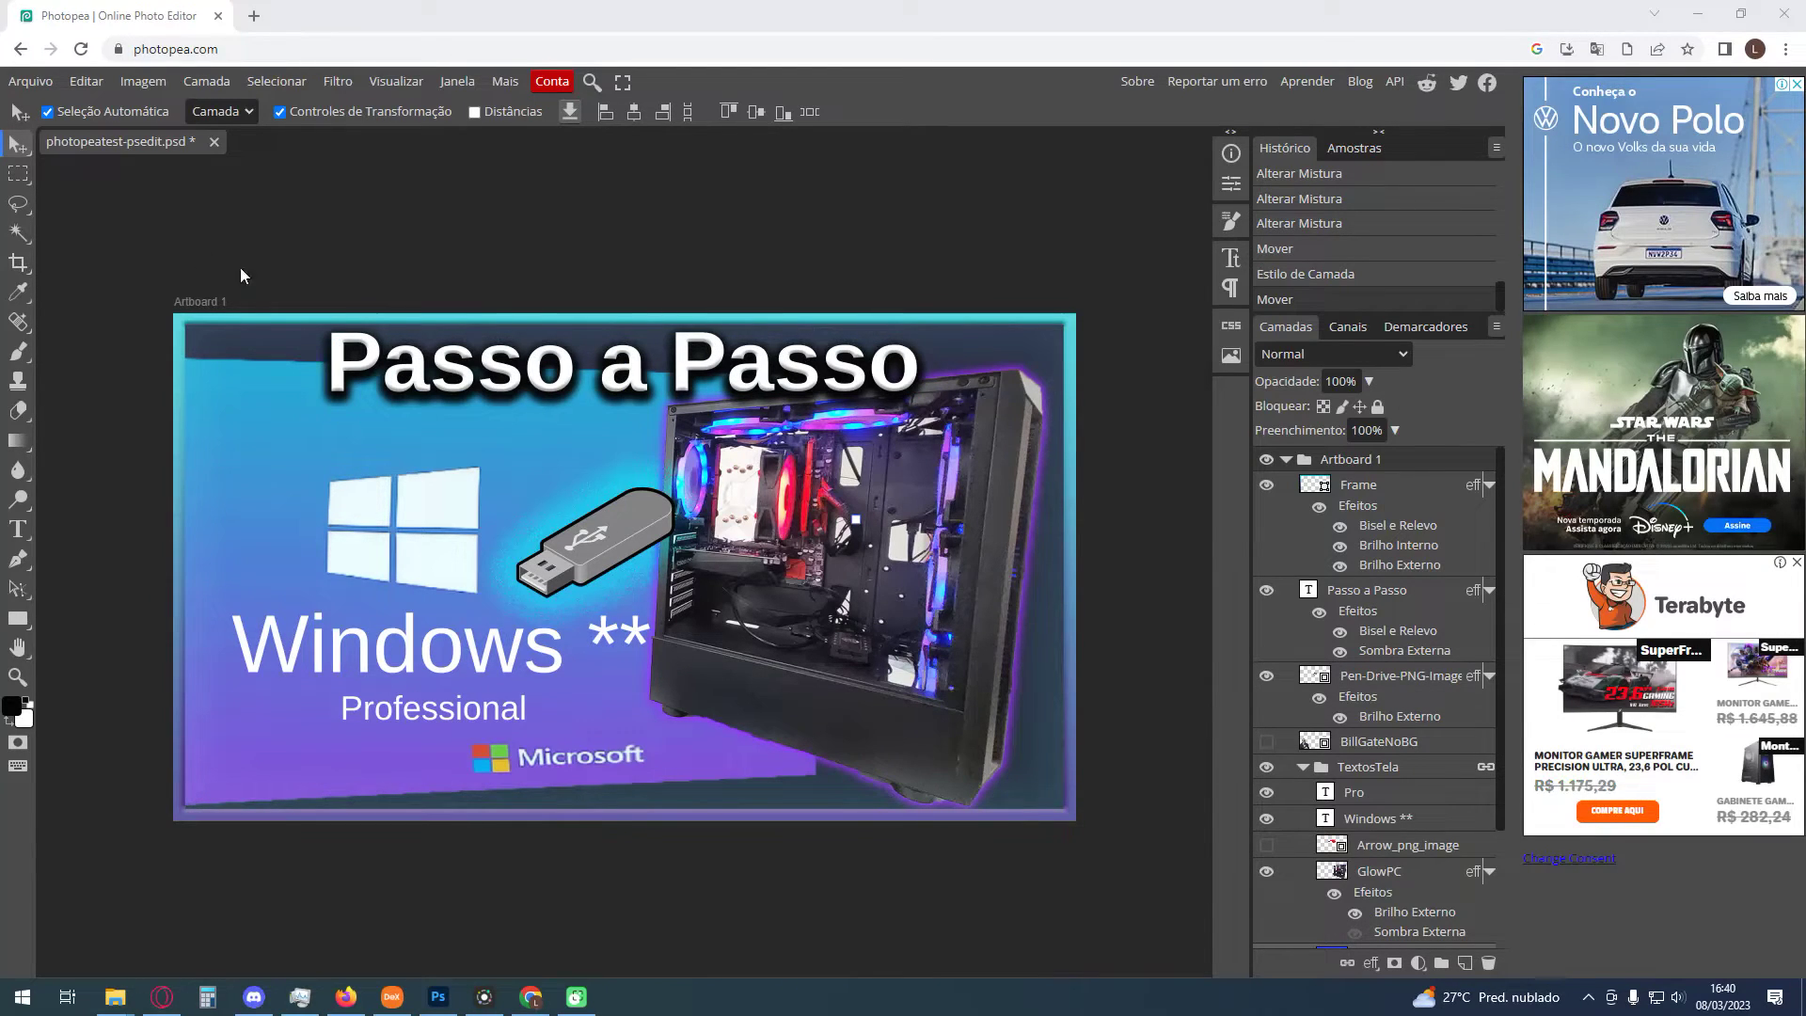
Export the thumbnail from Arquivo > Exportar como as a 90% quality JPG named ThumbnailRemod.jpg
left_click(30, 81)
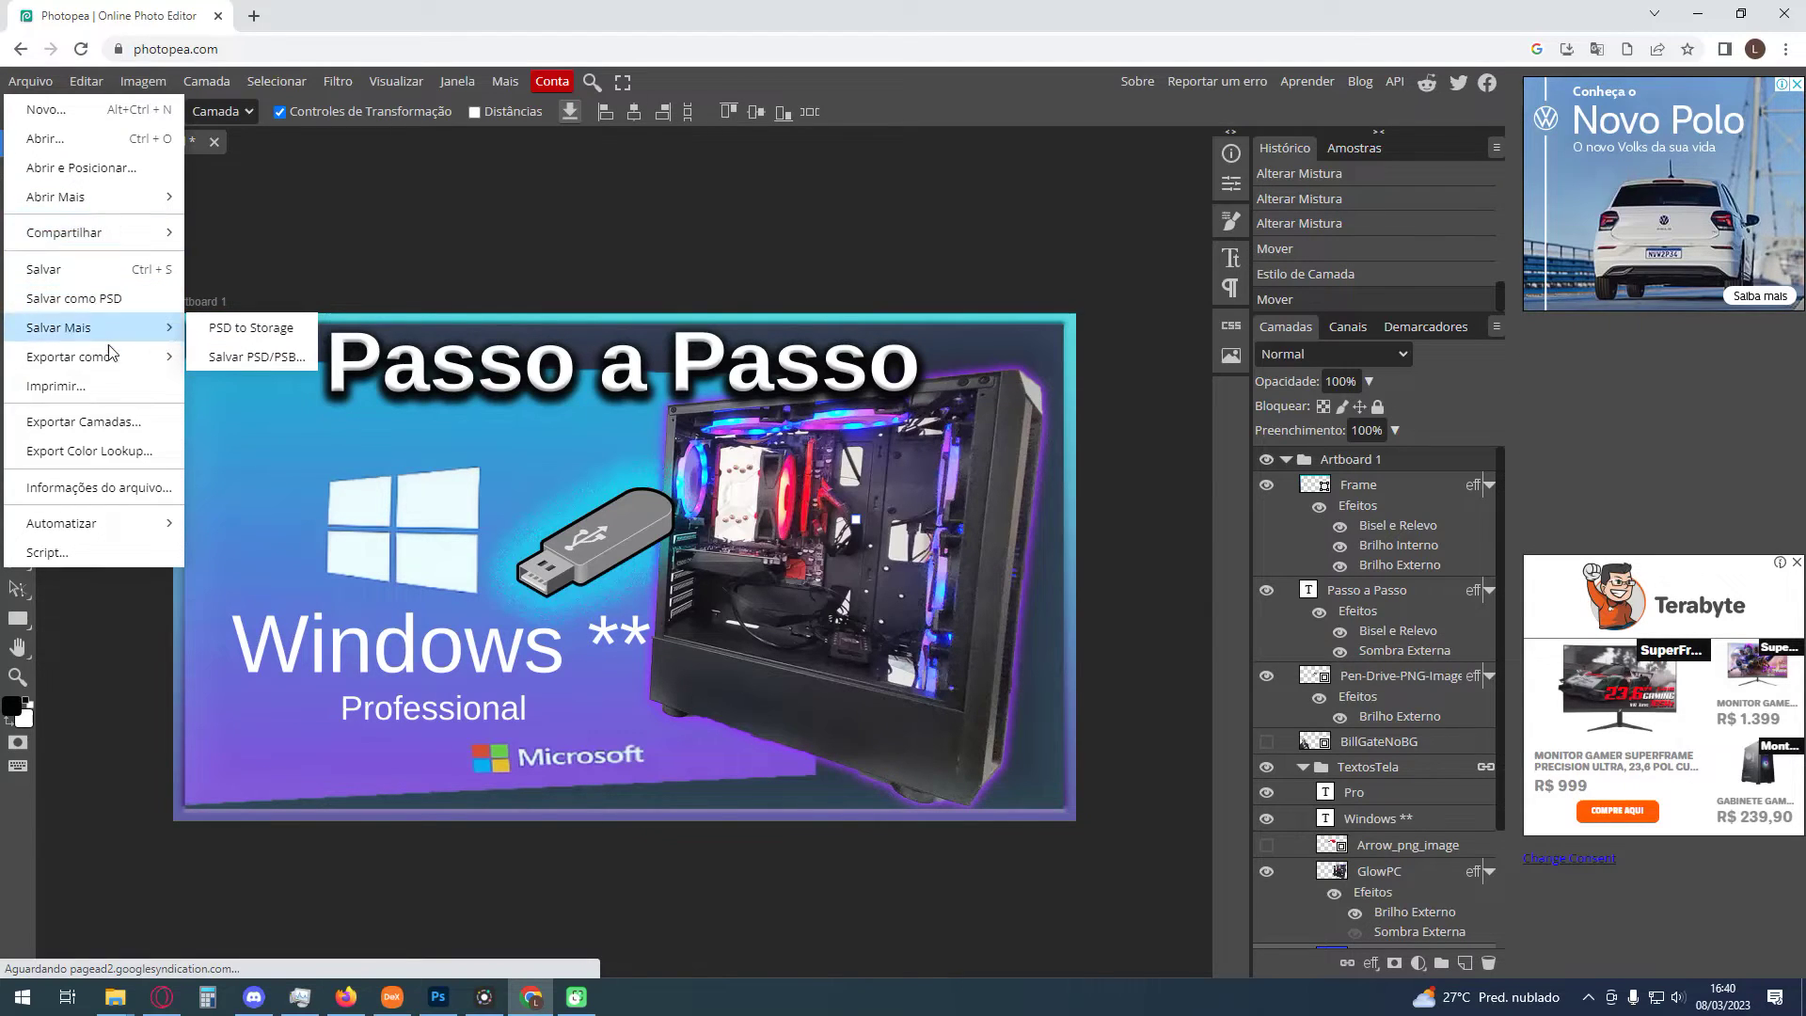
mouse_move(68, 356)
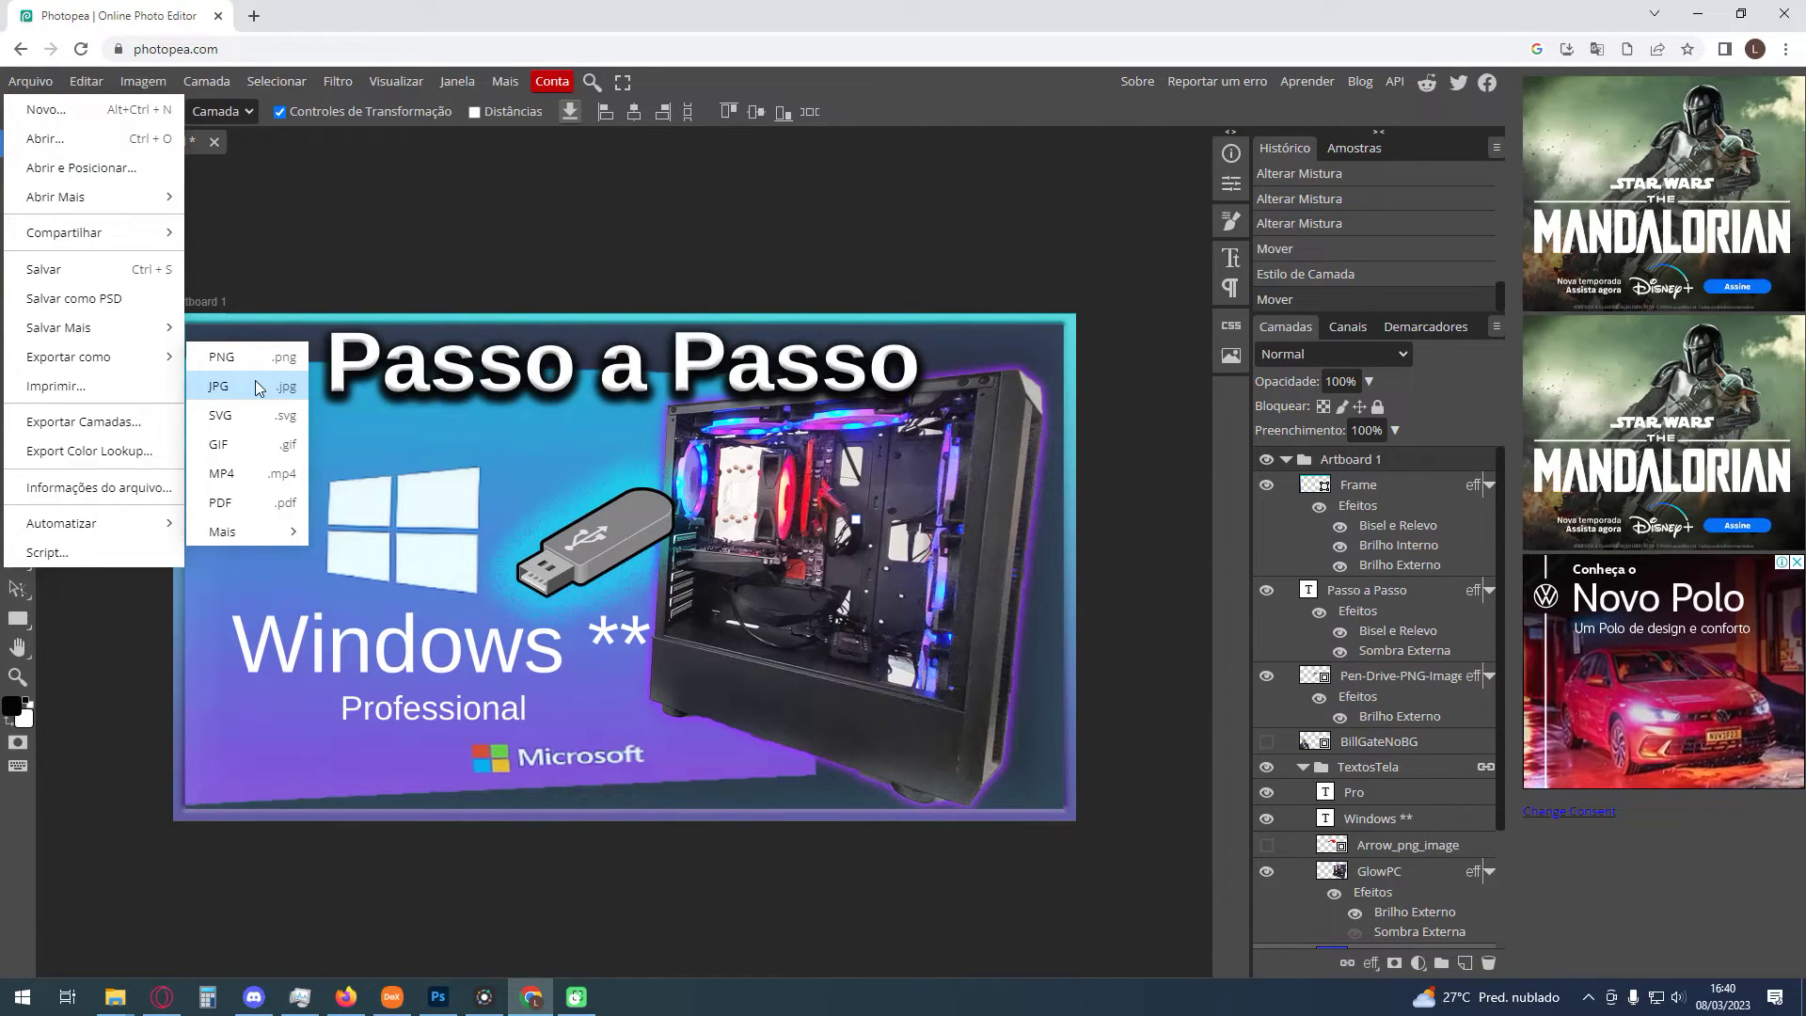
mouse_move(233, 532)
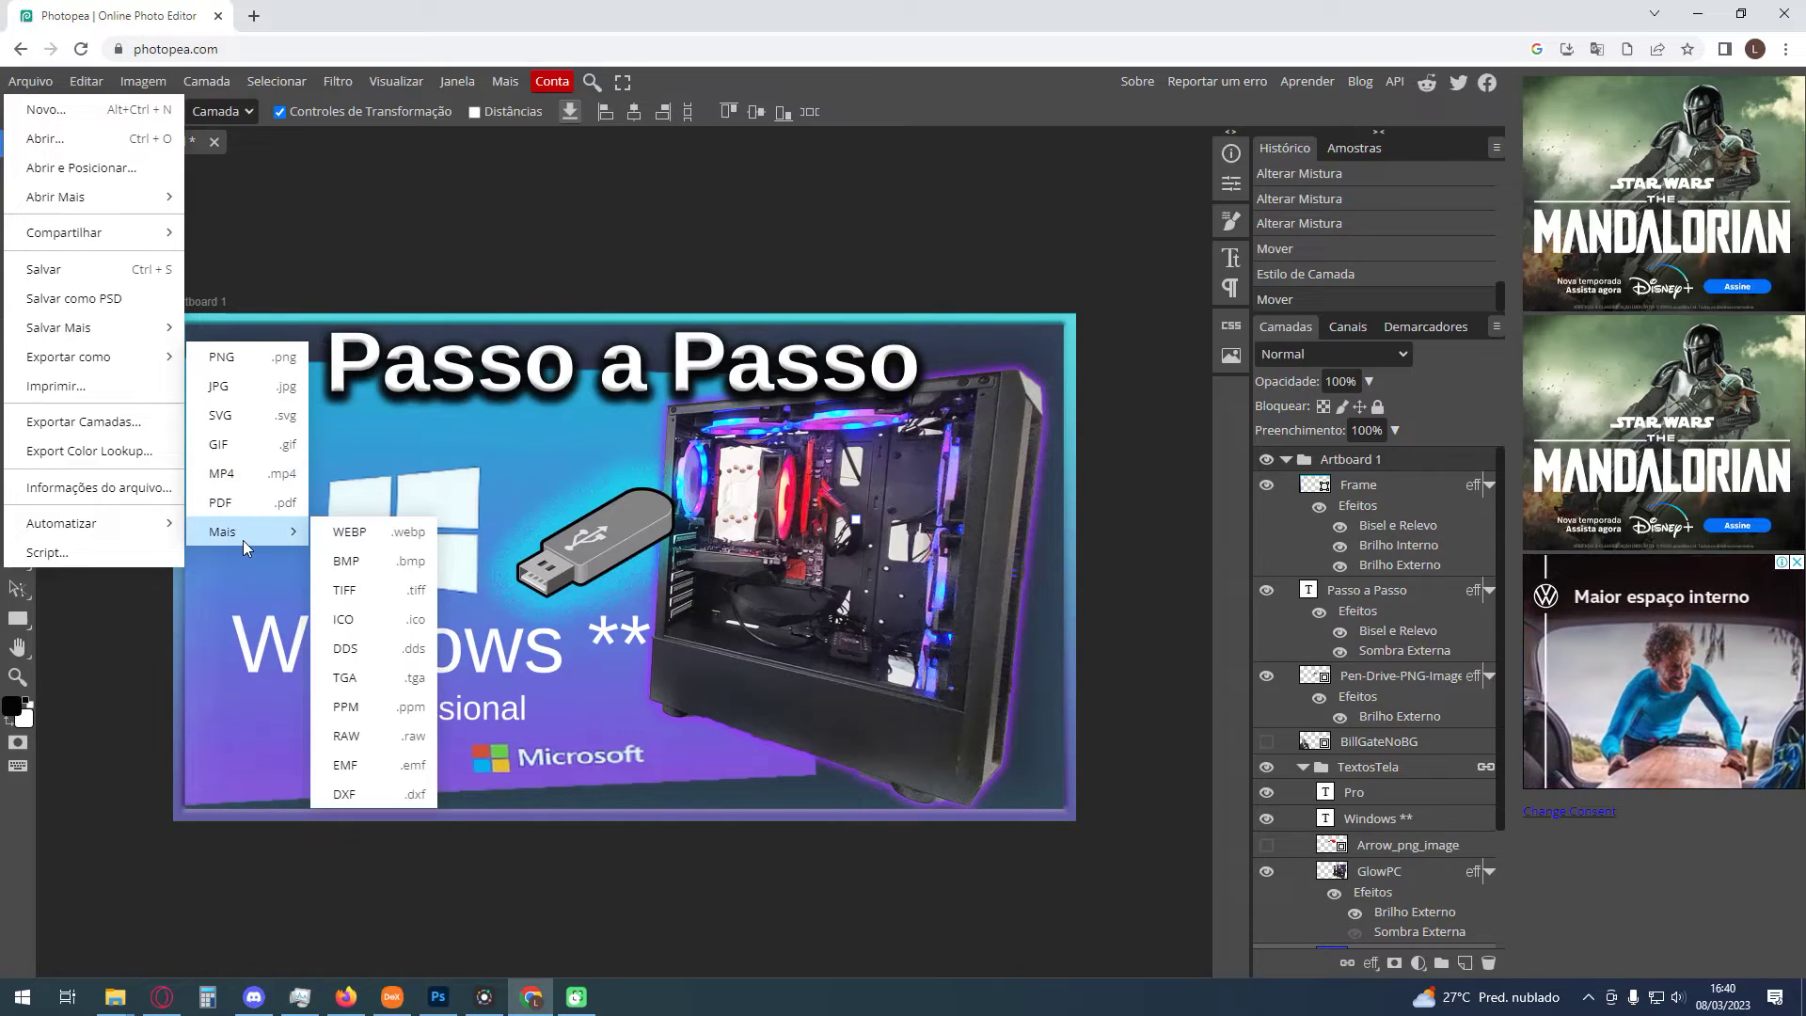
left_click(237, 386)
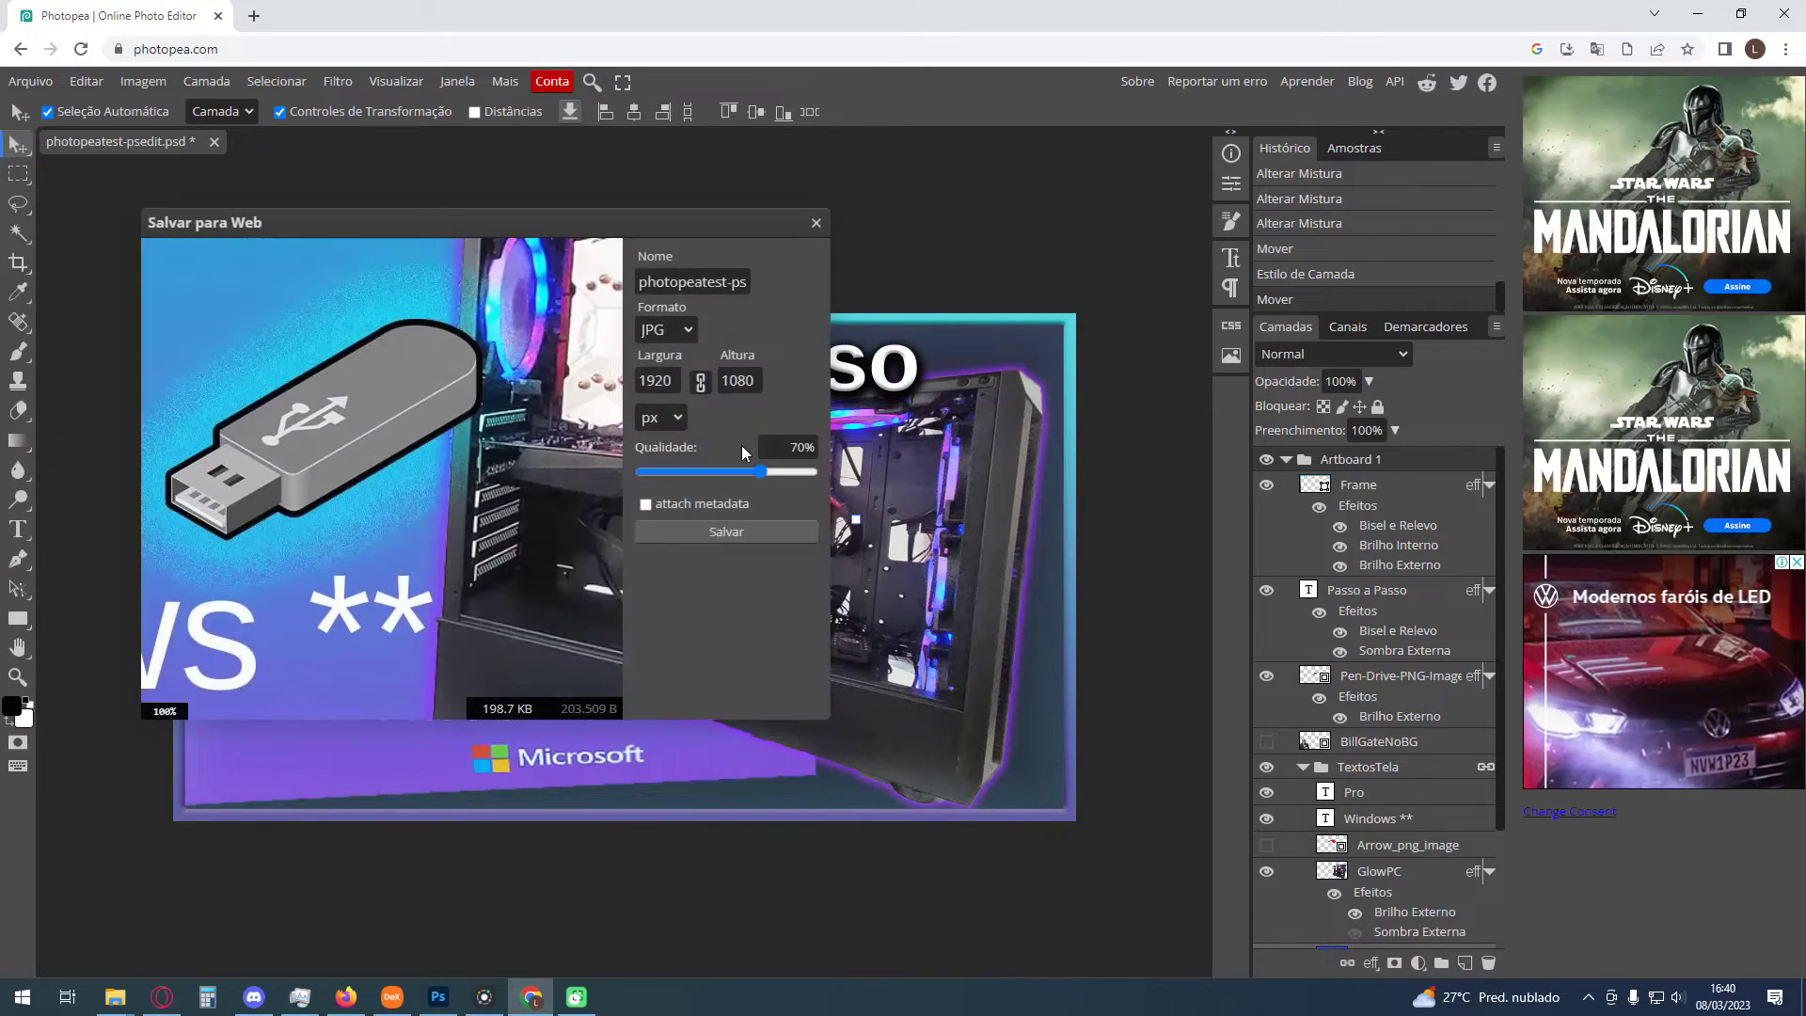
mouse_move(324, 545)
left_mouse_down()
mouse_move(473, 521)
mouse_move(317, 501)
left_mouse_up()
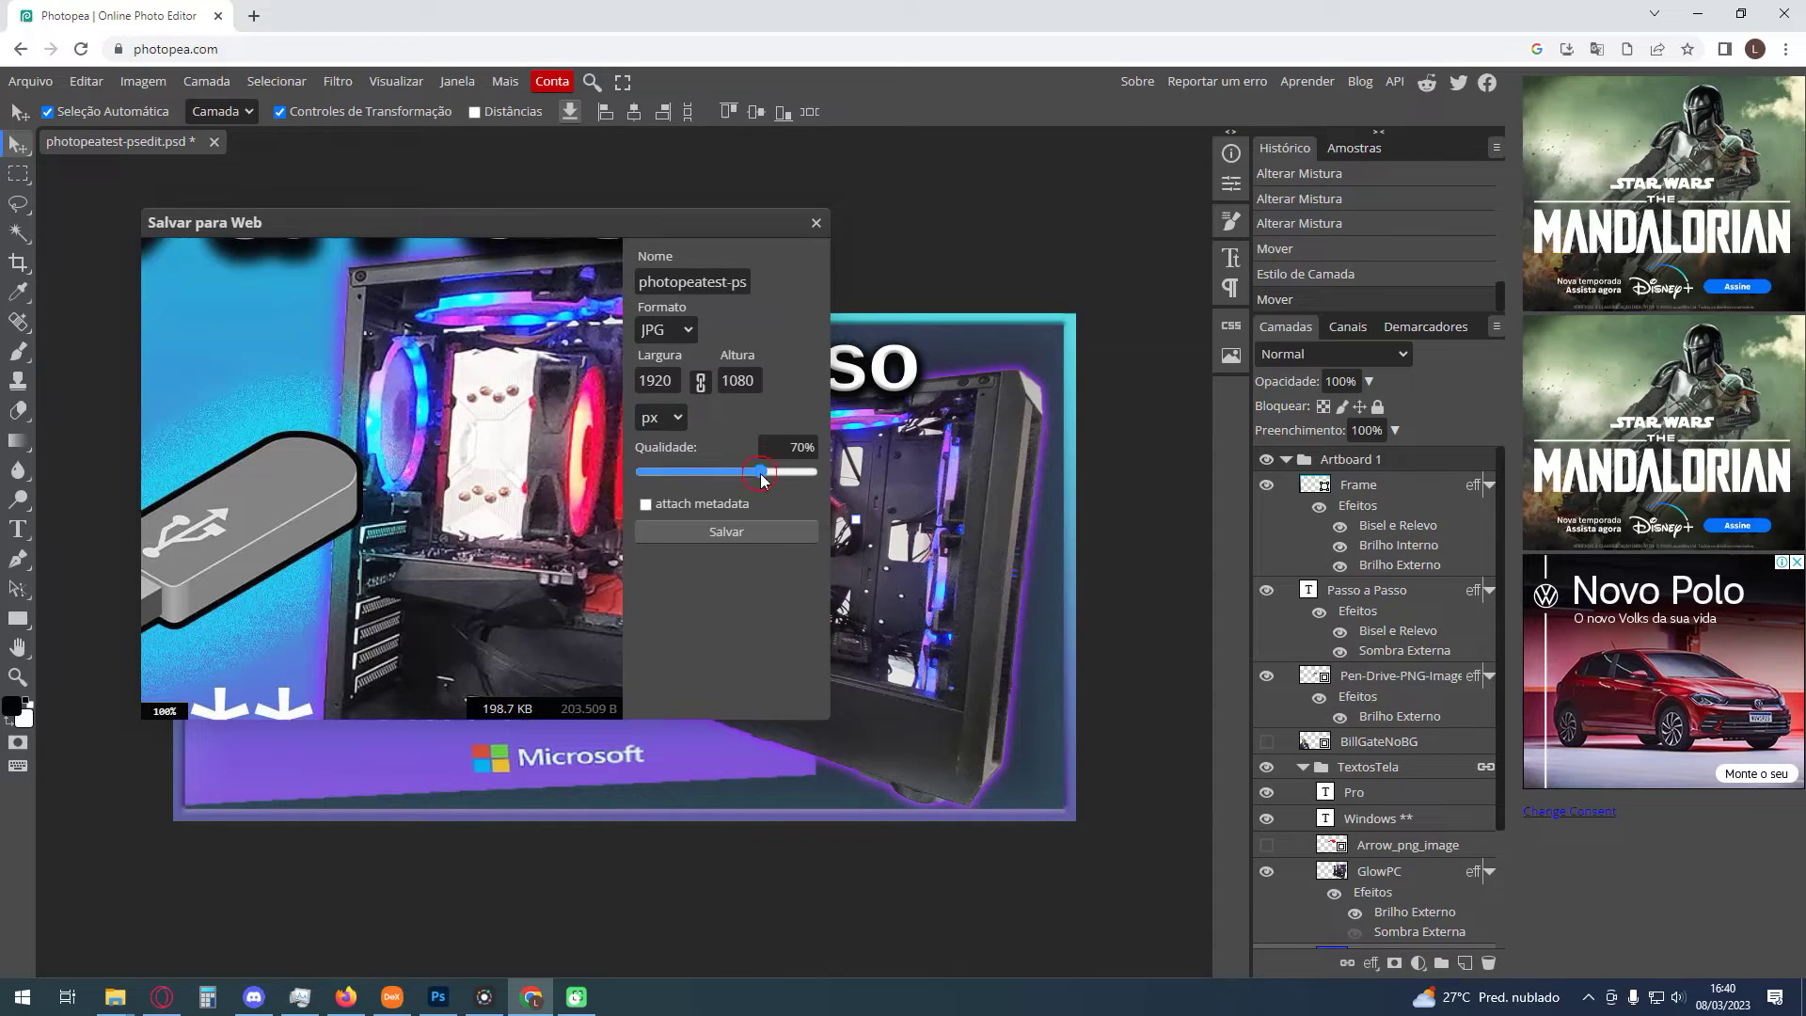
left_click_drag(781, 472, 796, 472)
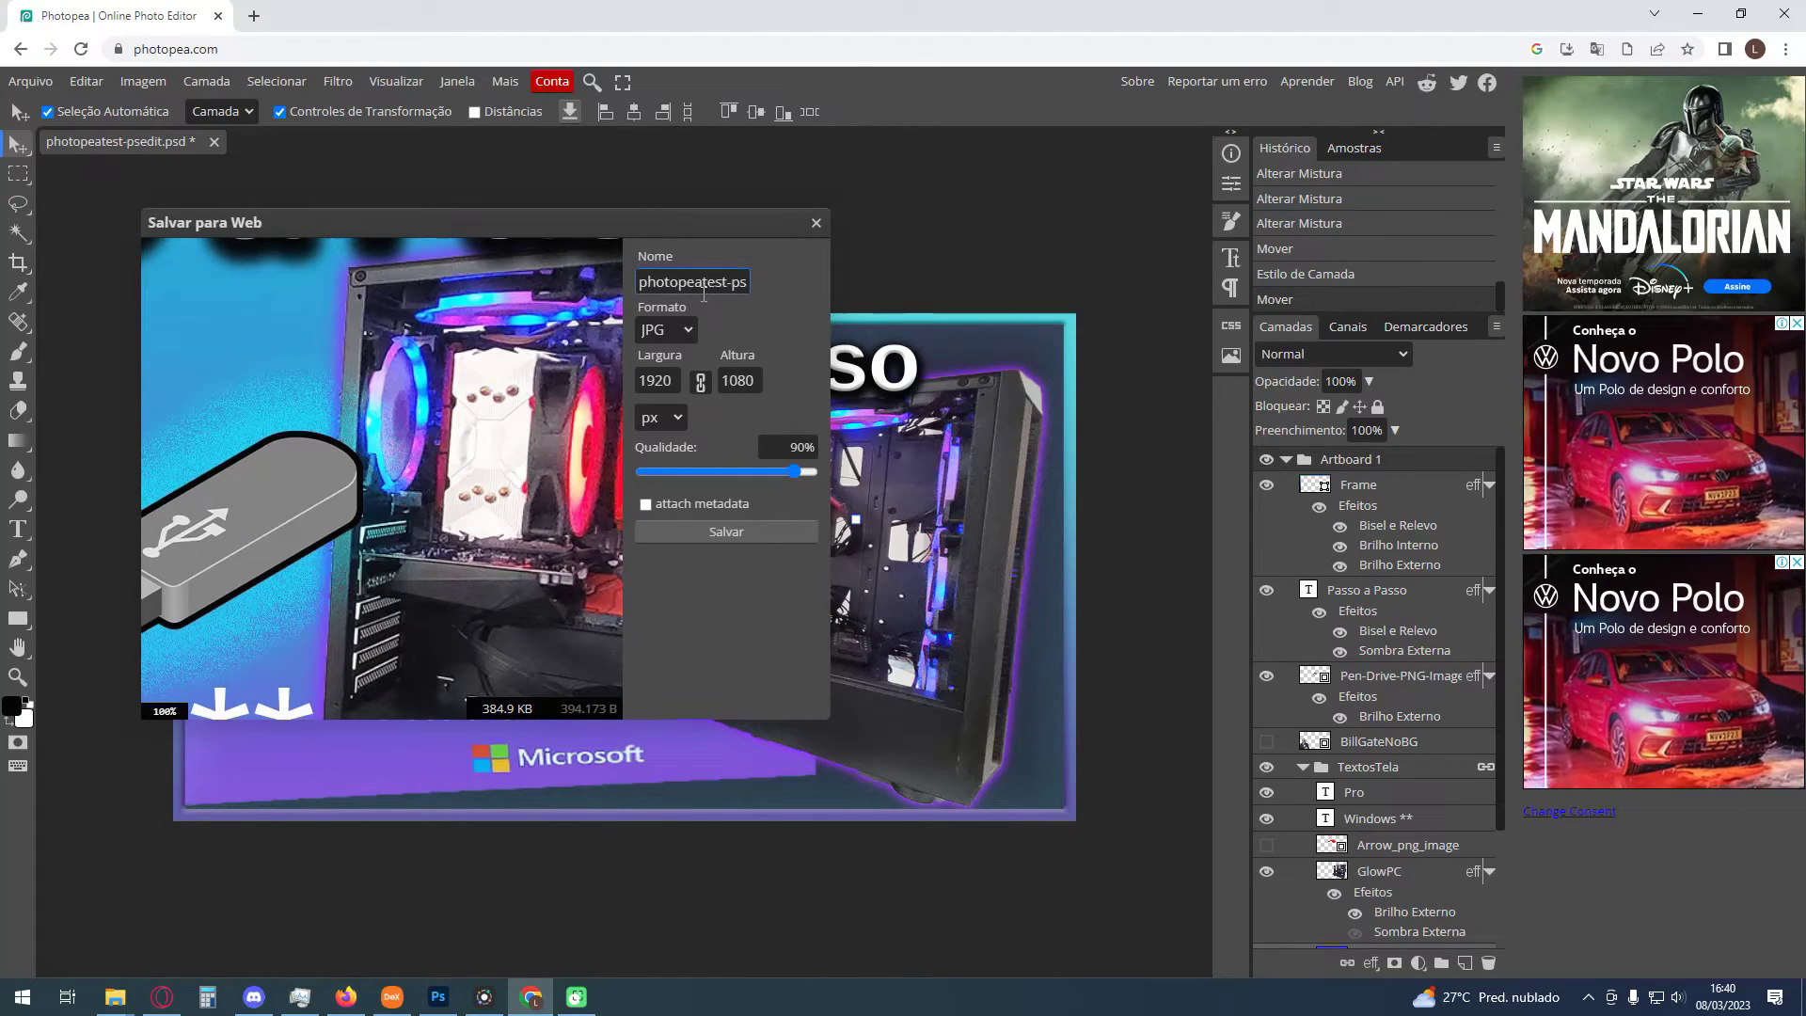
left_click_drag(709, 282, 734, 285)
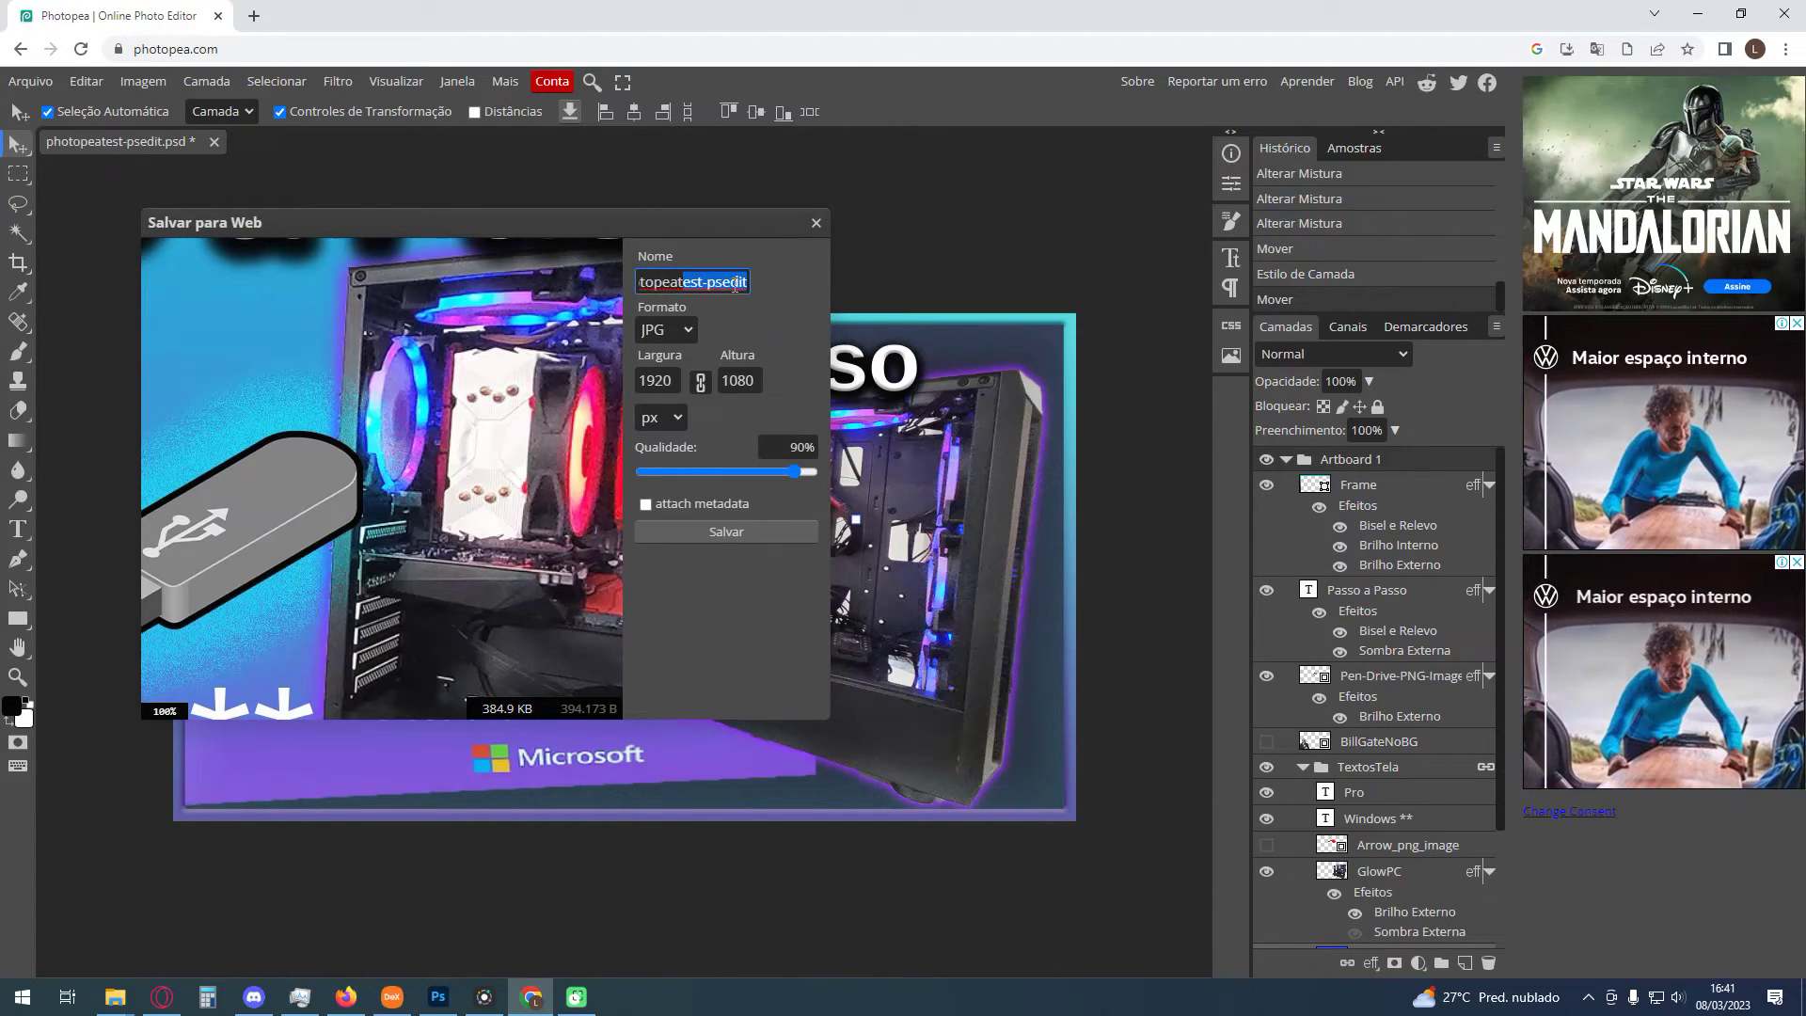
left_click(752, 533)
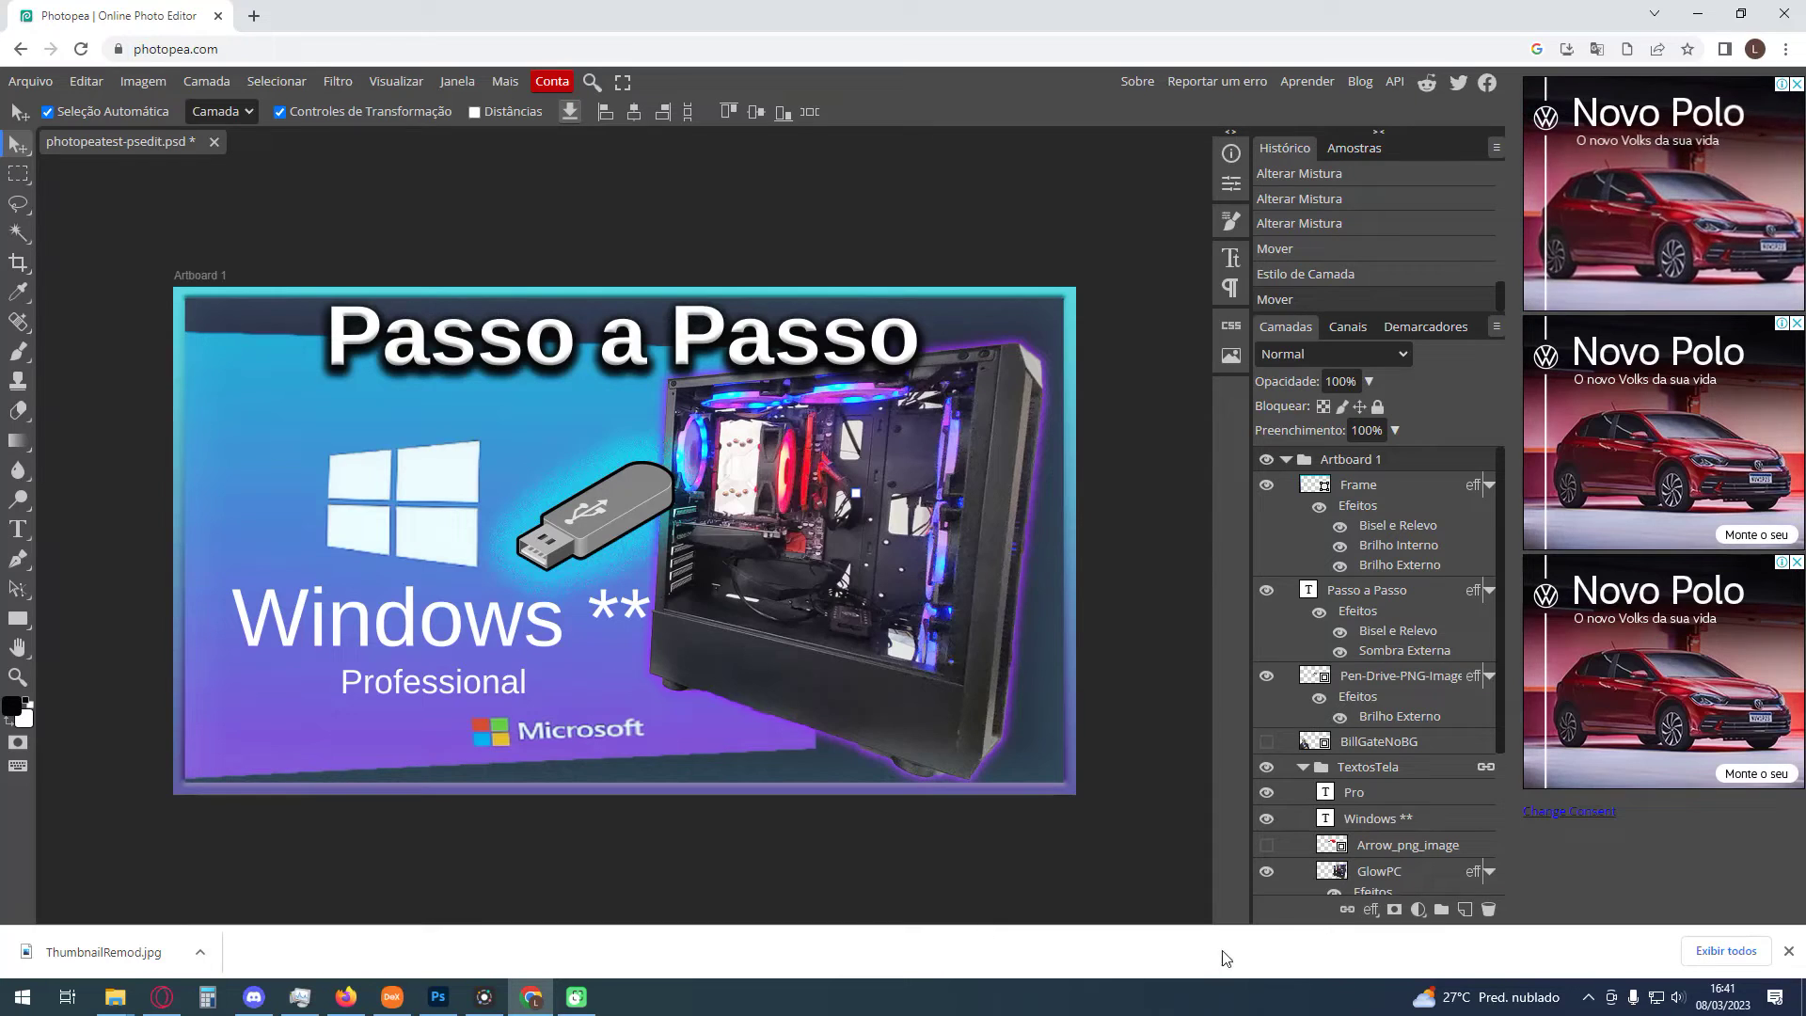
Open the downloaded ThumbnailRemod.jpg, then create a Chrome shortcut for Photopea named Photoshop
left_click(146, 945)
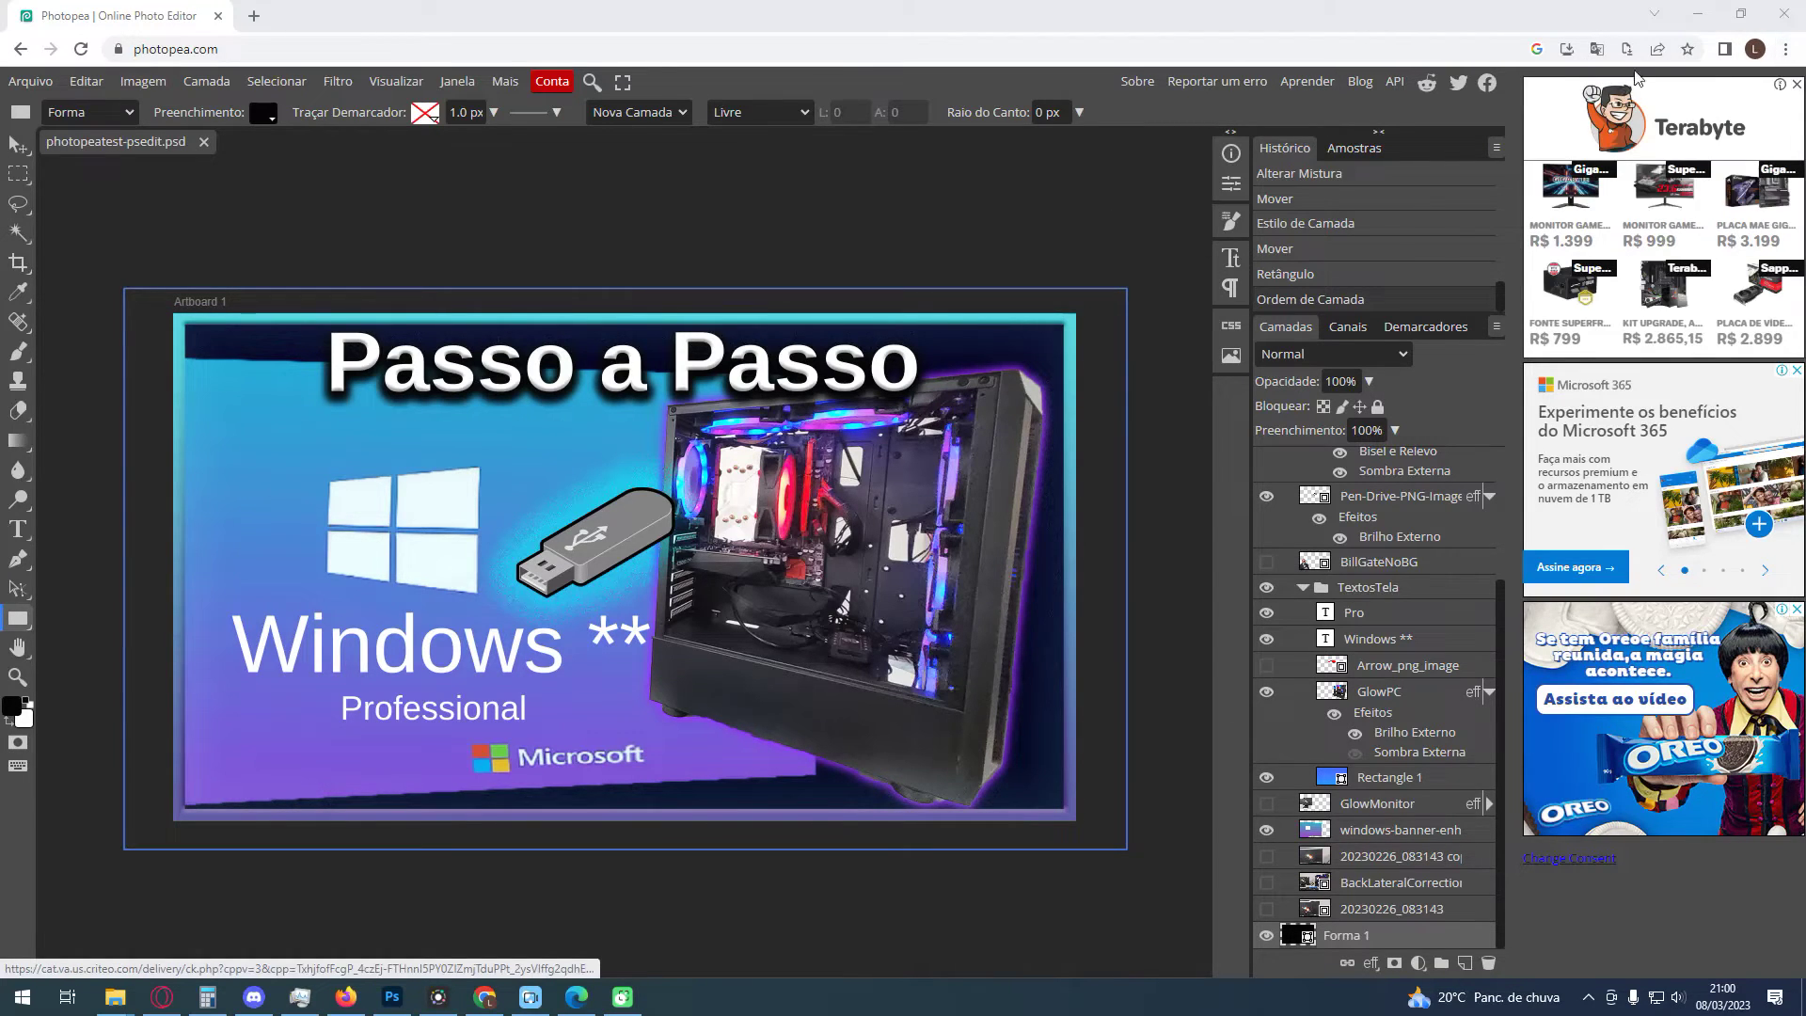
left_click(1785, 54)
mouse_move(1585, 337)
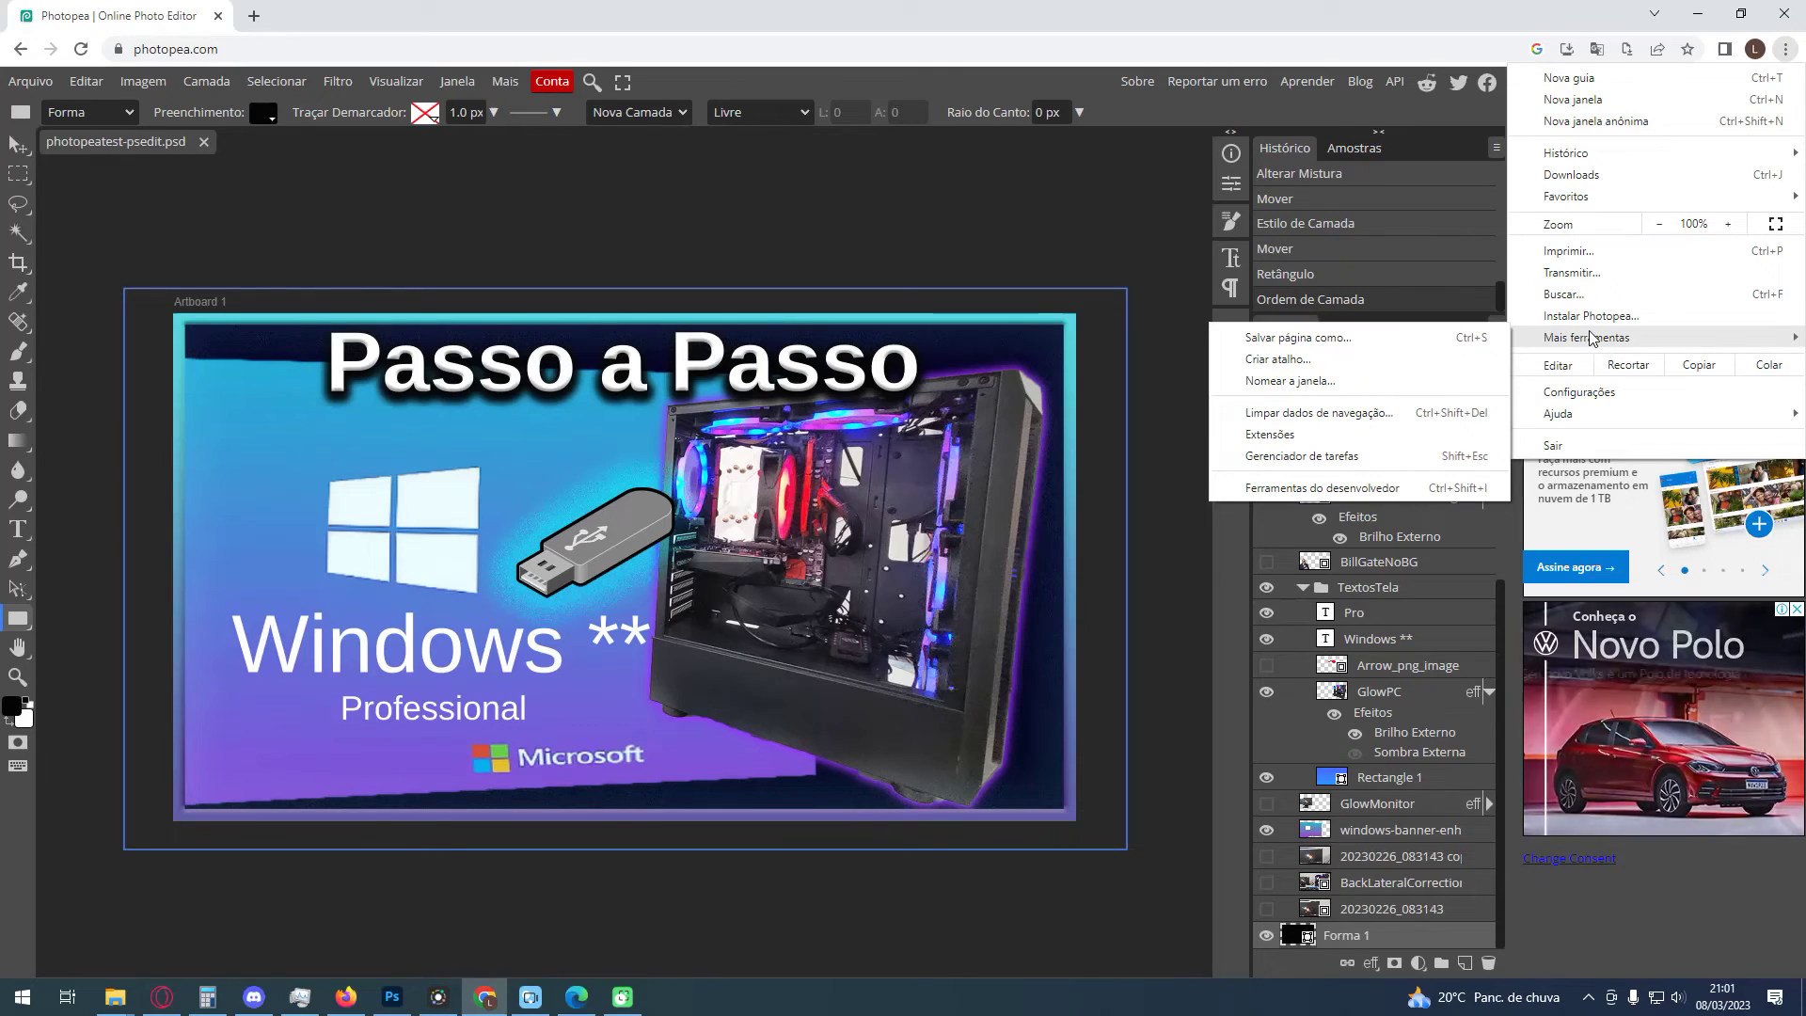
left_click(760, 320)
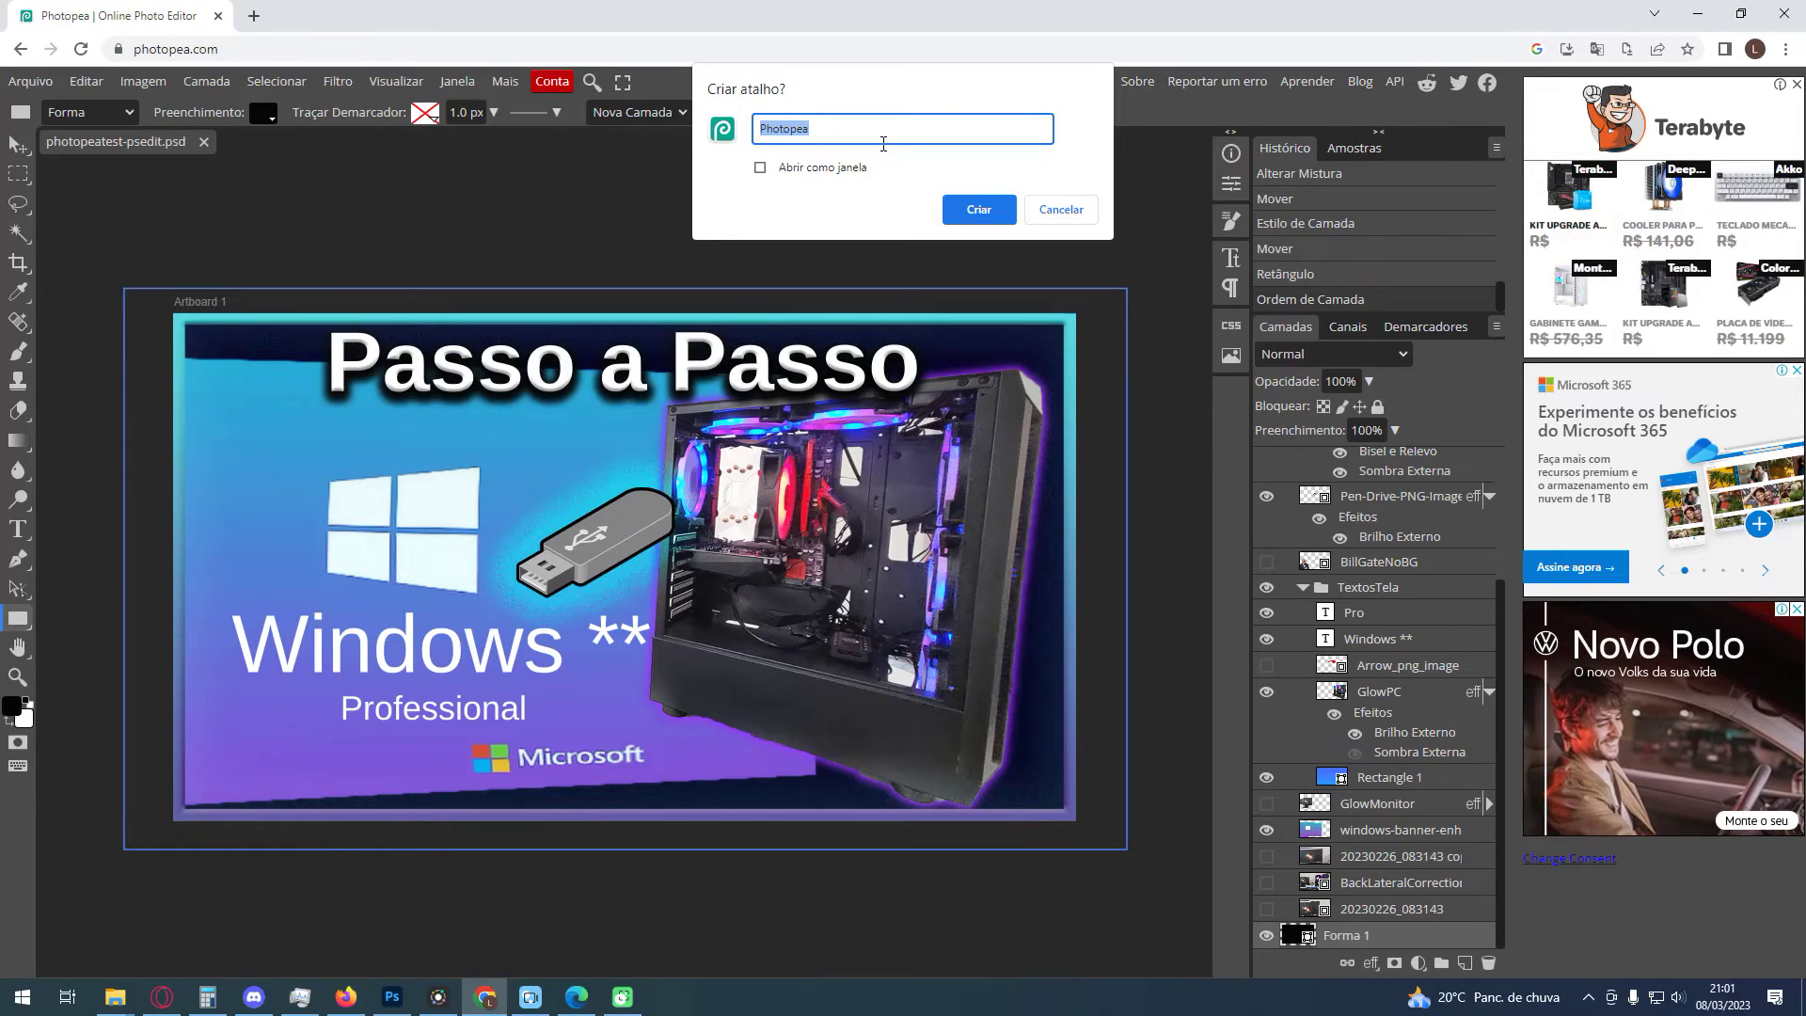
type("Photoshop")
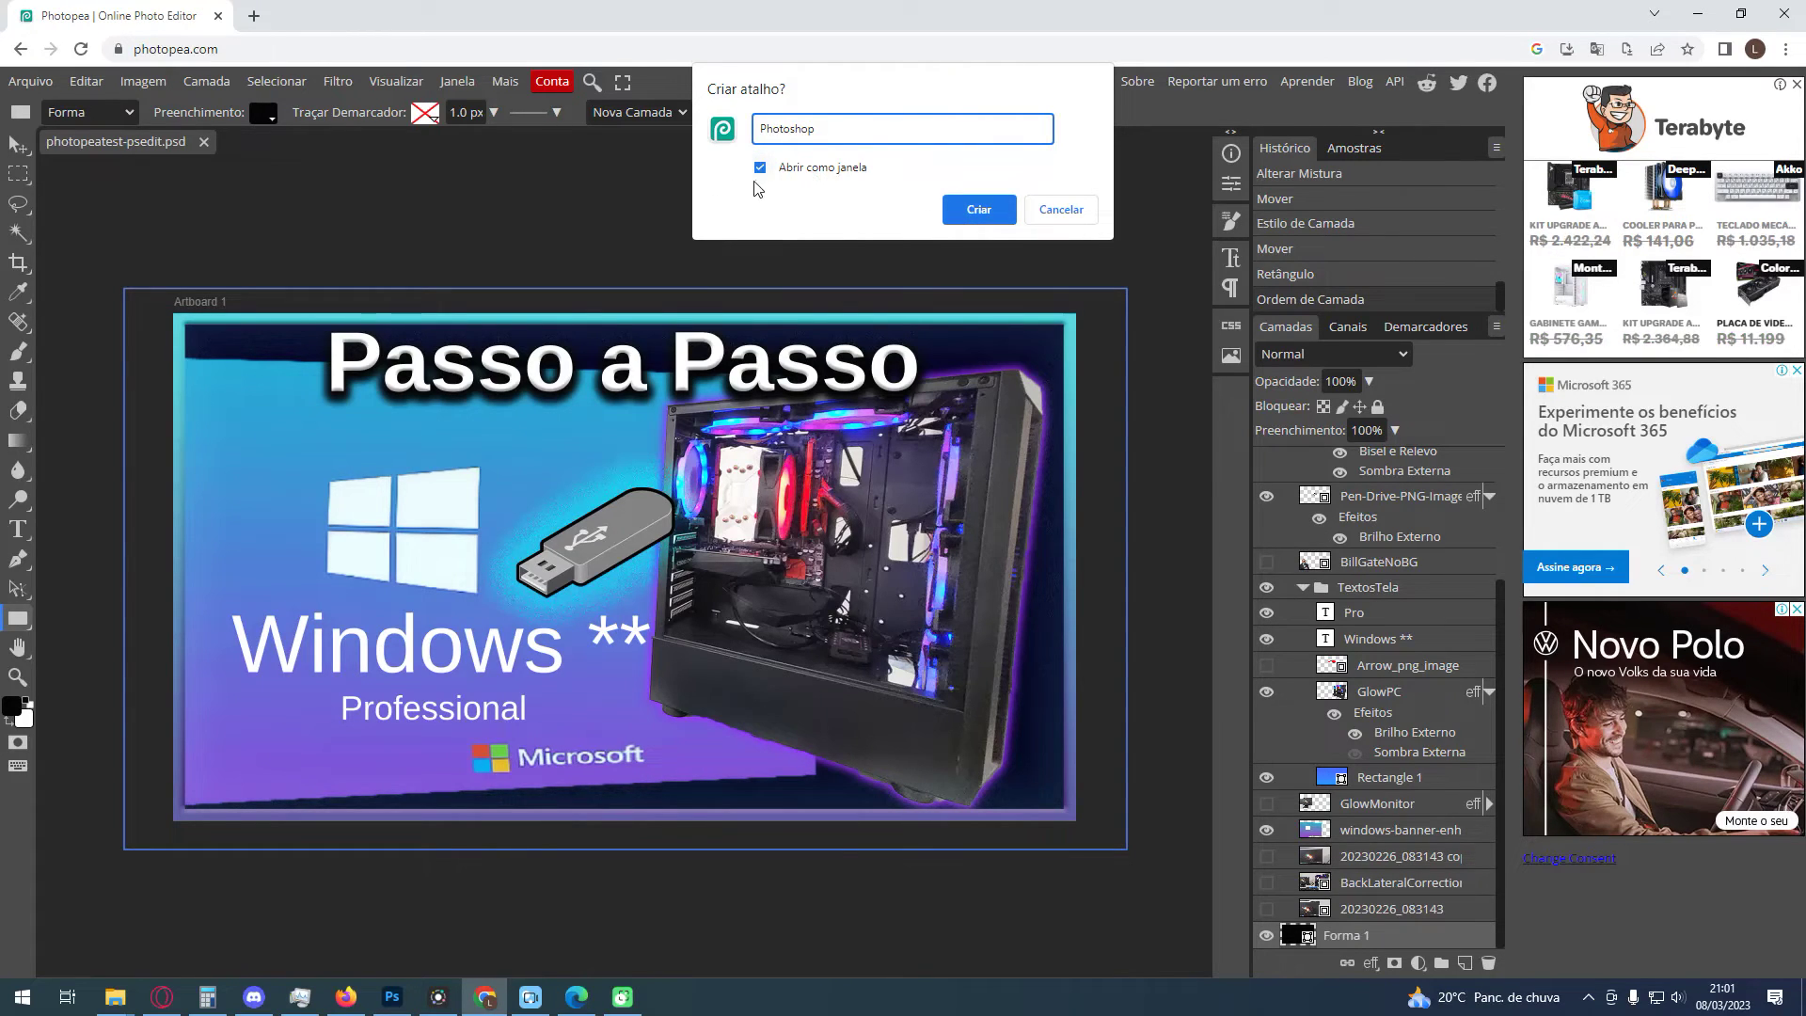
key("Return")
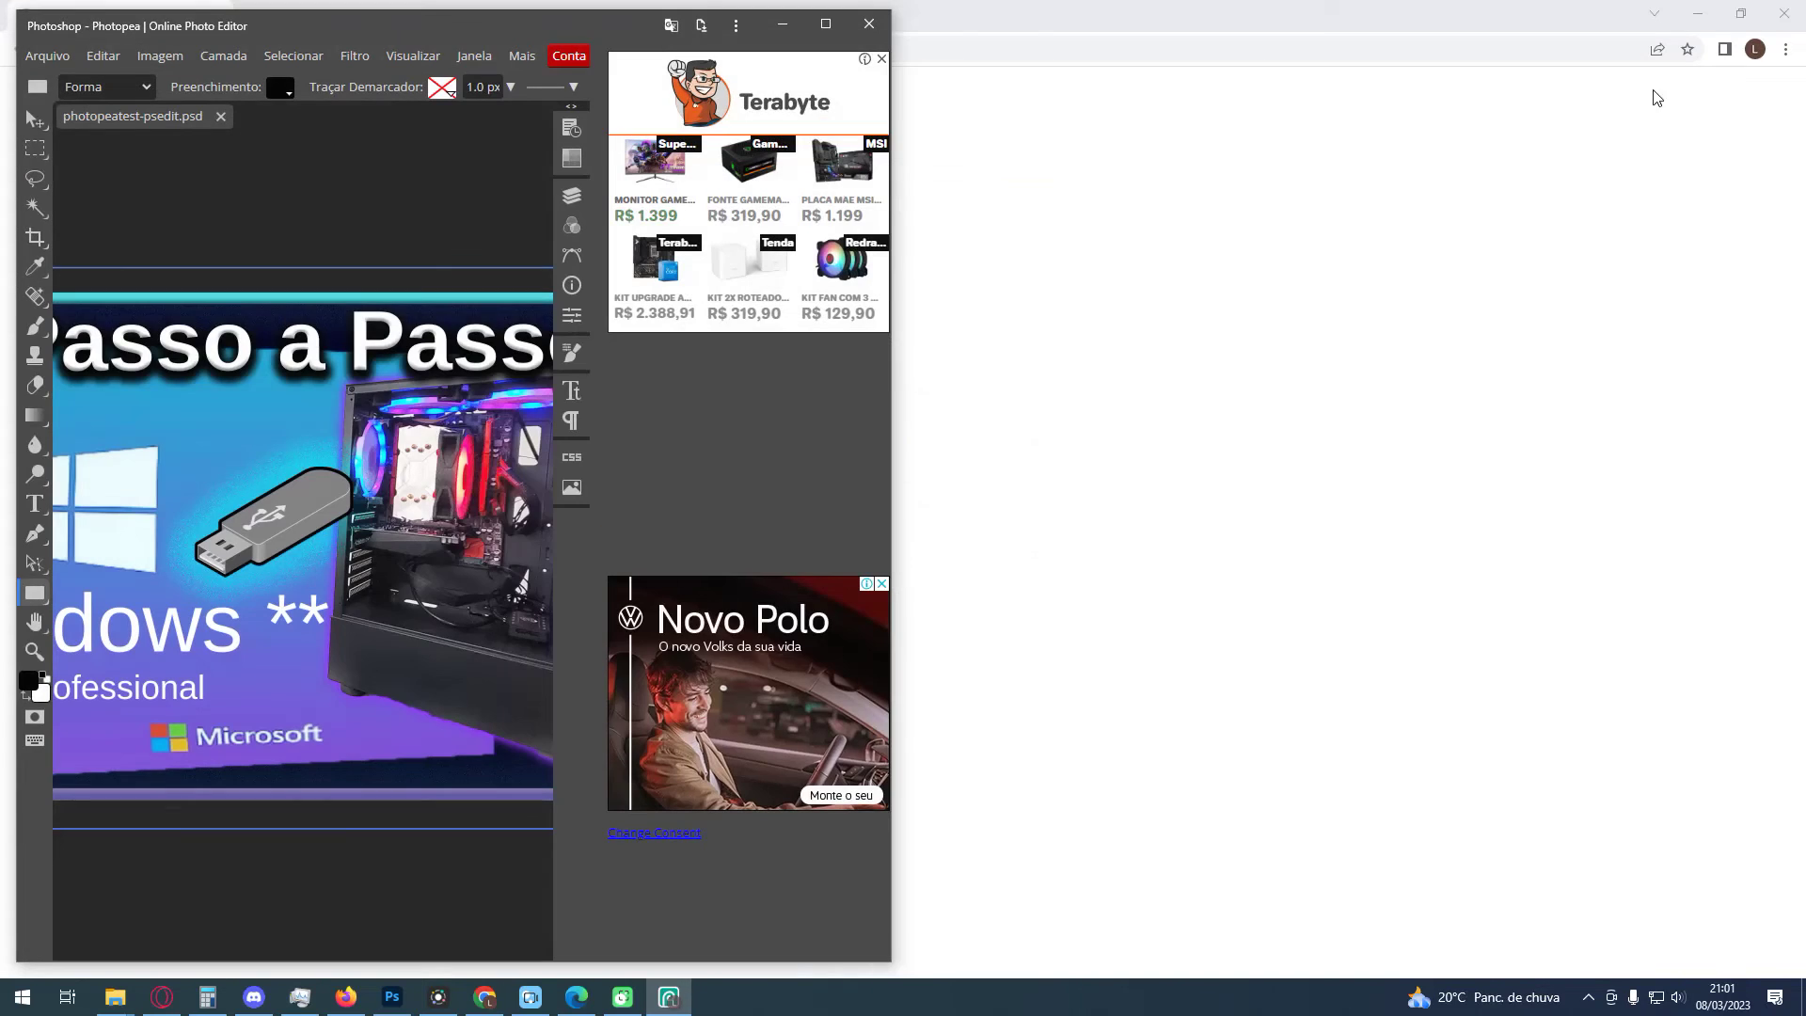
Minimize the browser, maximize the Photopea app window, then show the desktop with Win+D
left_click(1698, 15)
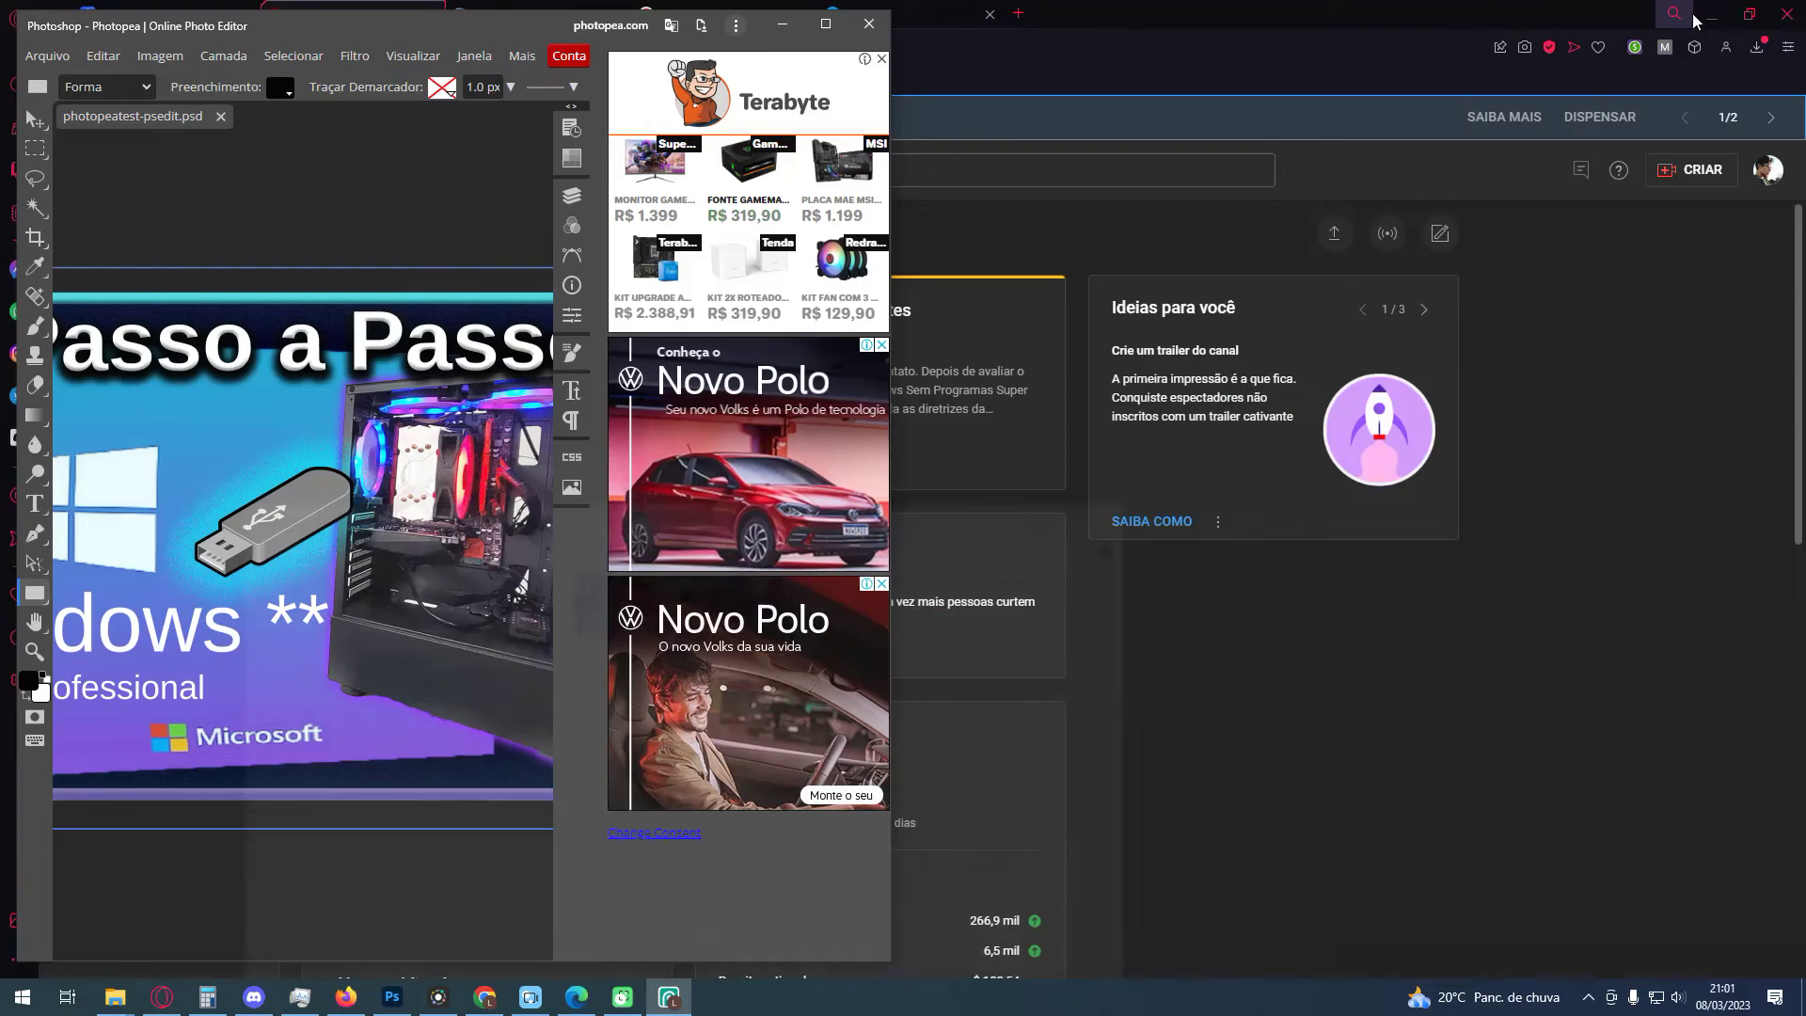
left_click(1711, 17)
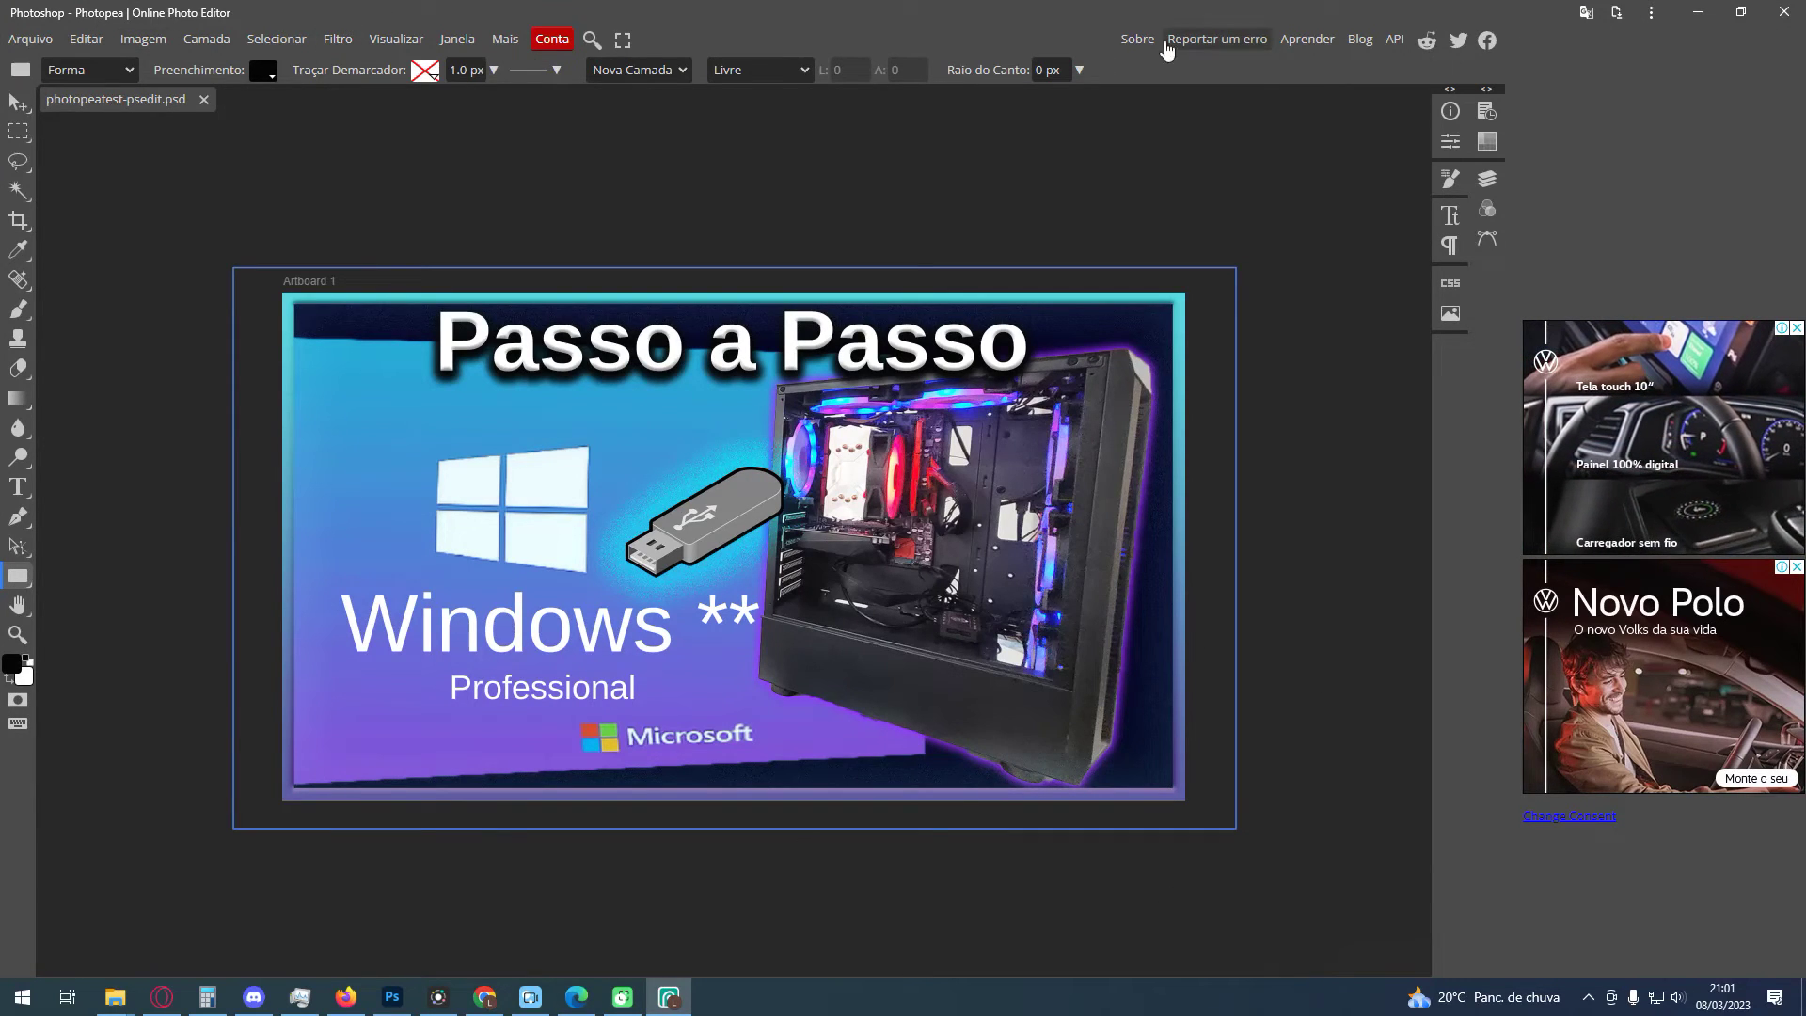
key("super+d")
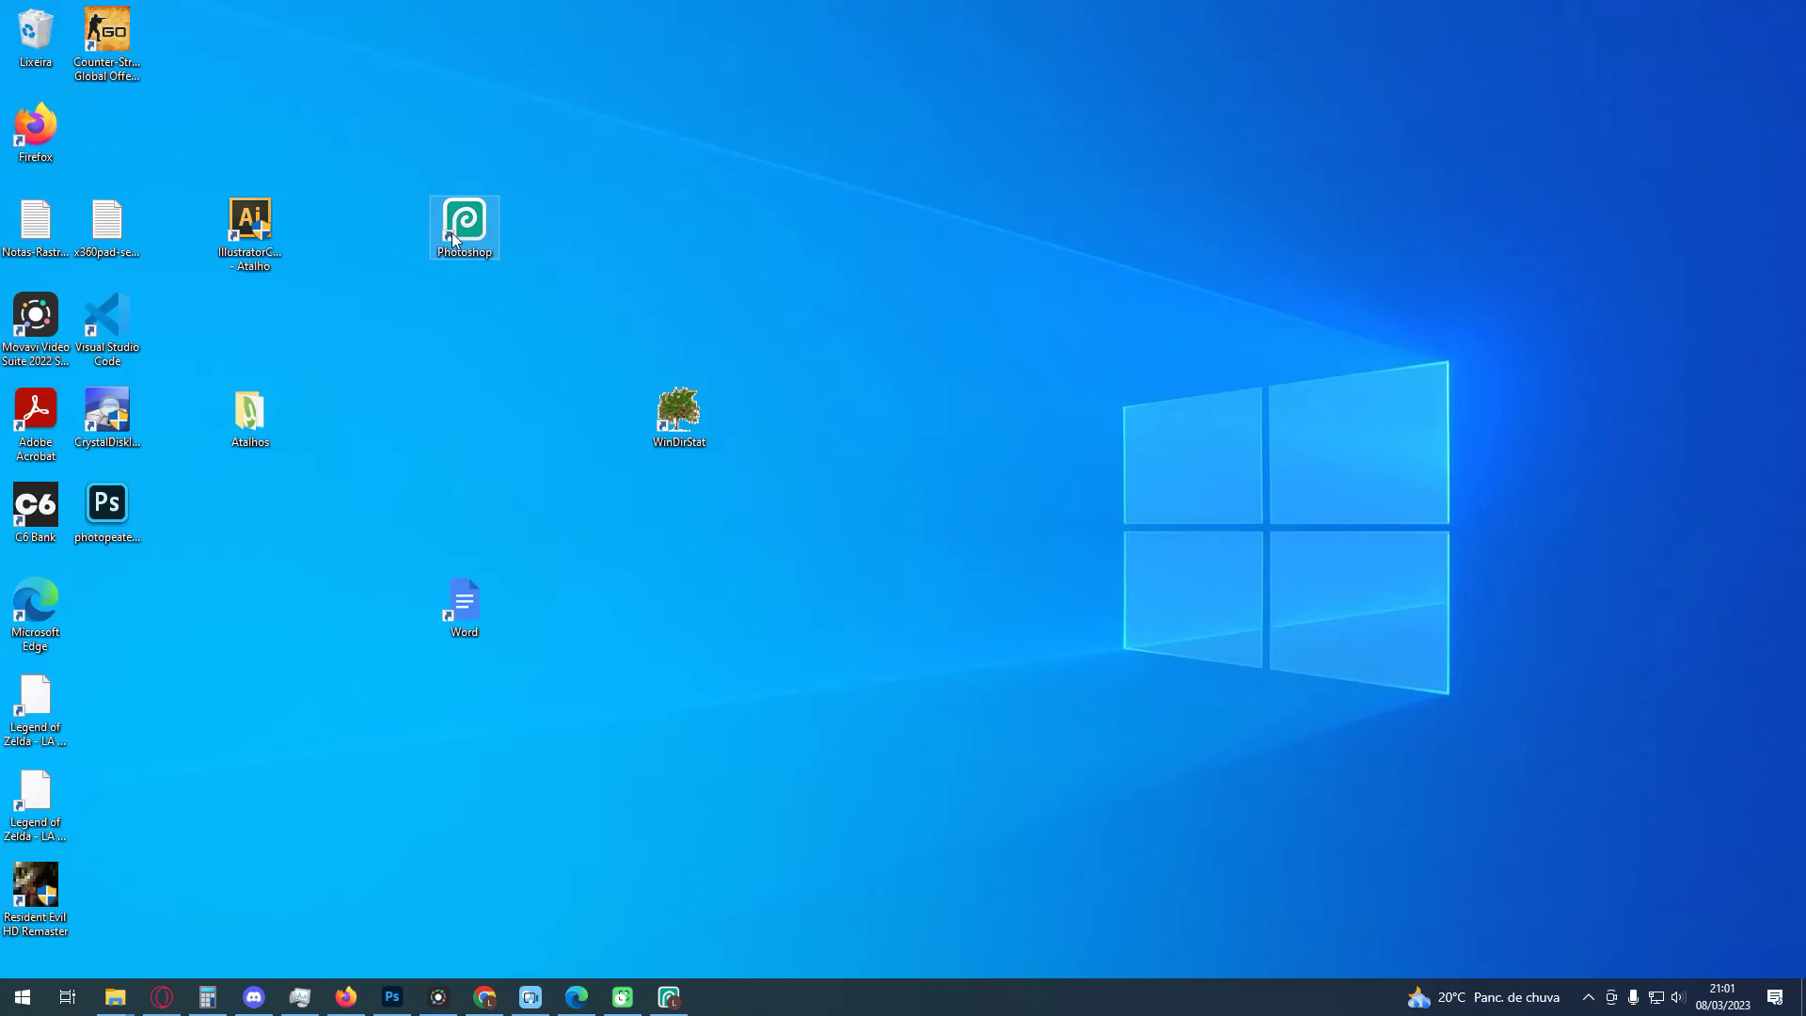
Start Photopea from the Photoshop desktop icon and maximize its app window
double_click(455, 235)
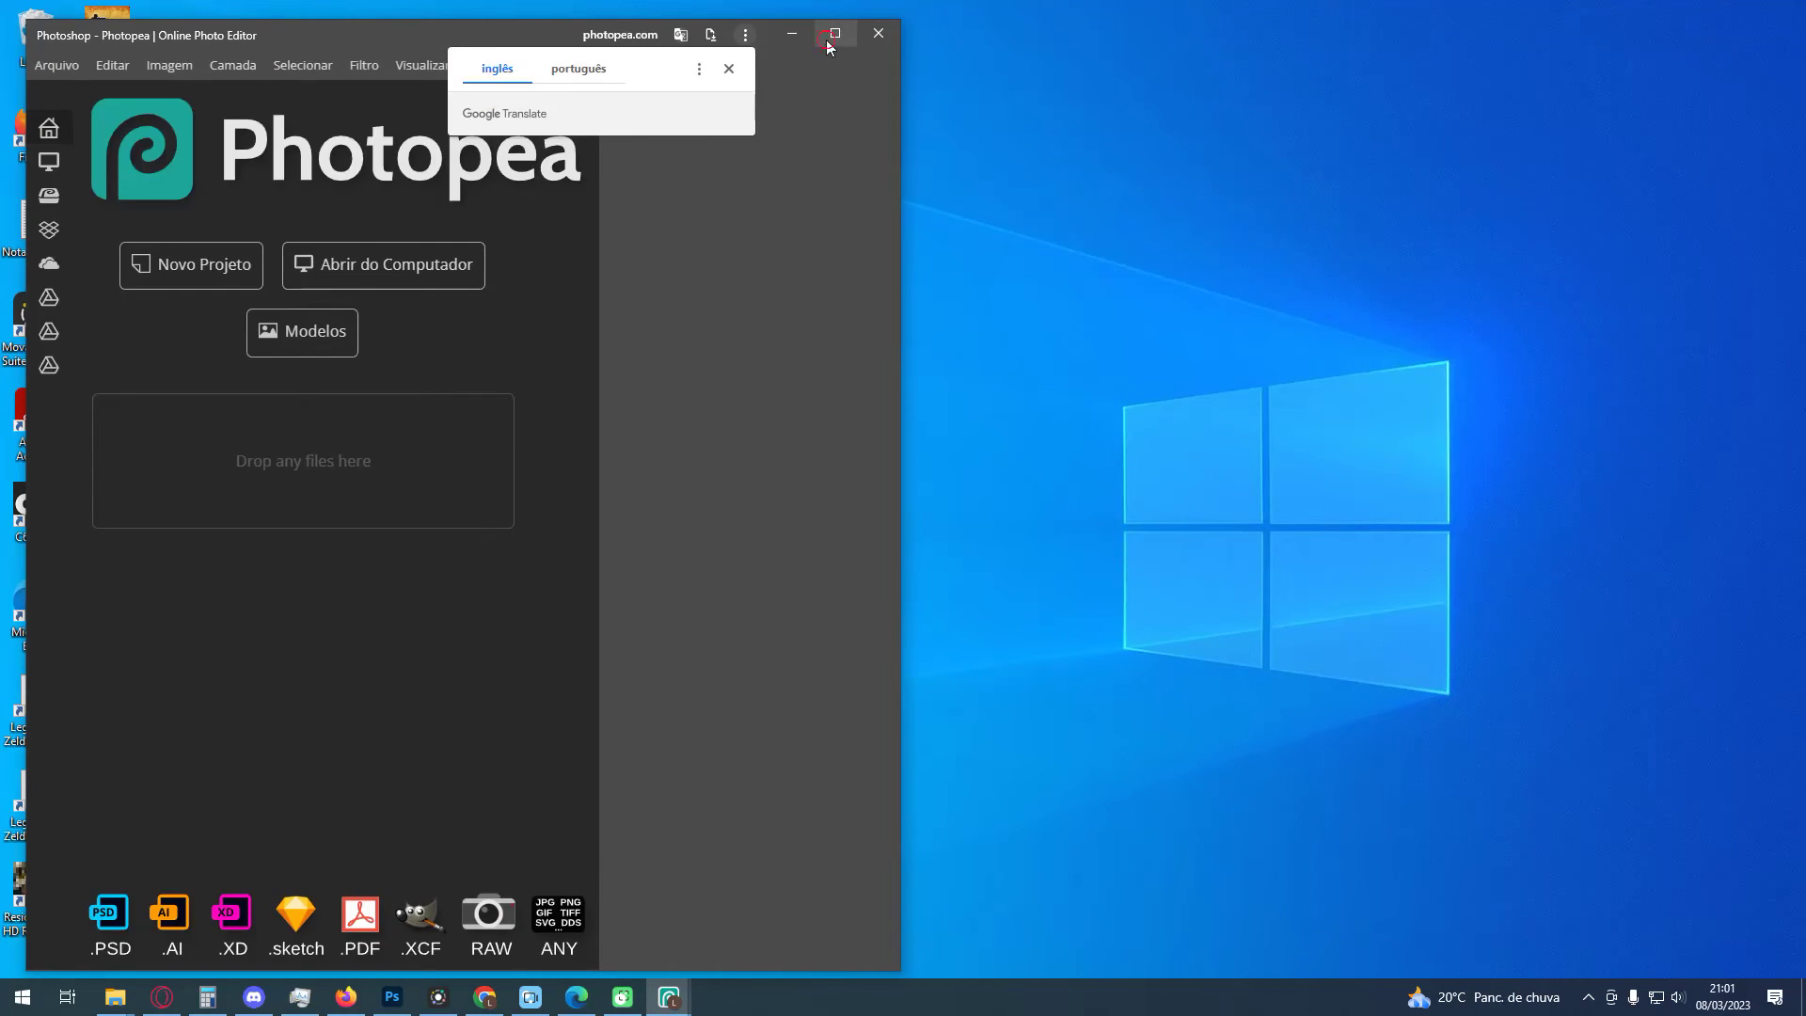
left_click(833, 35)
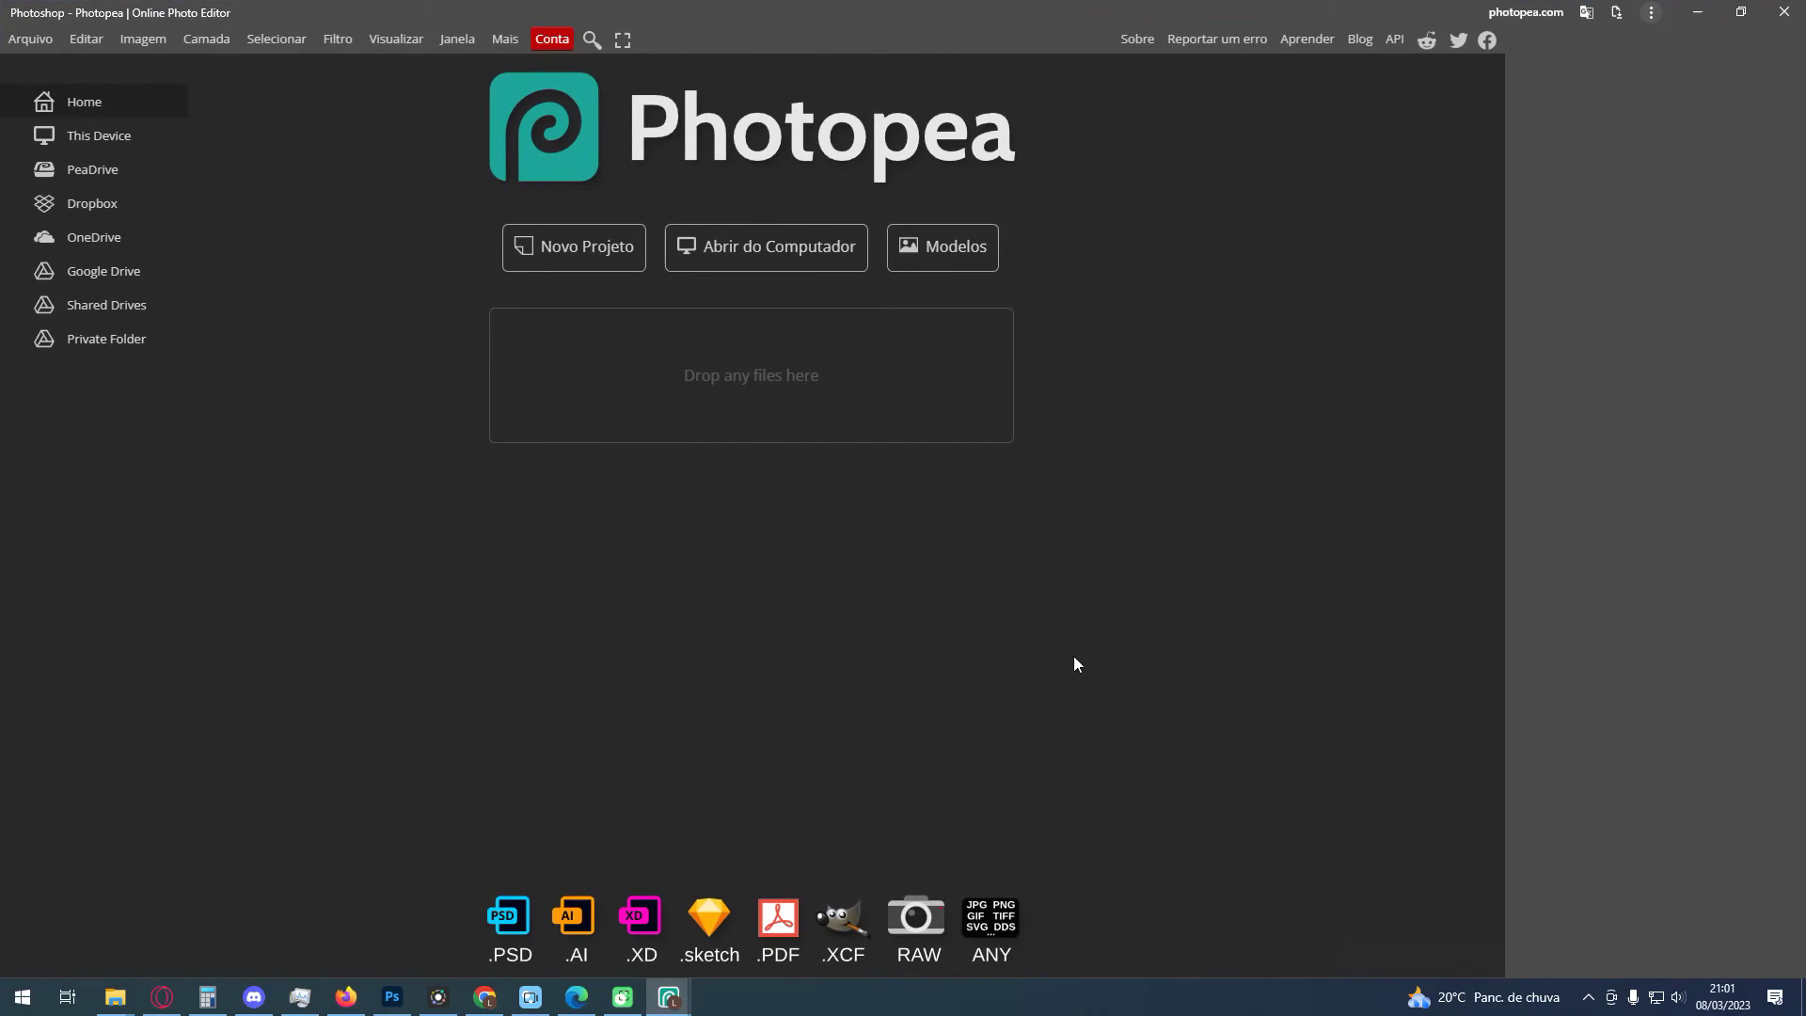